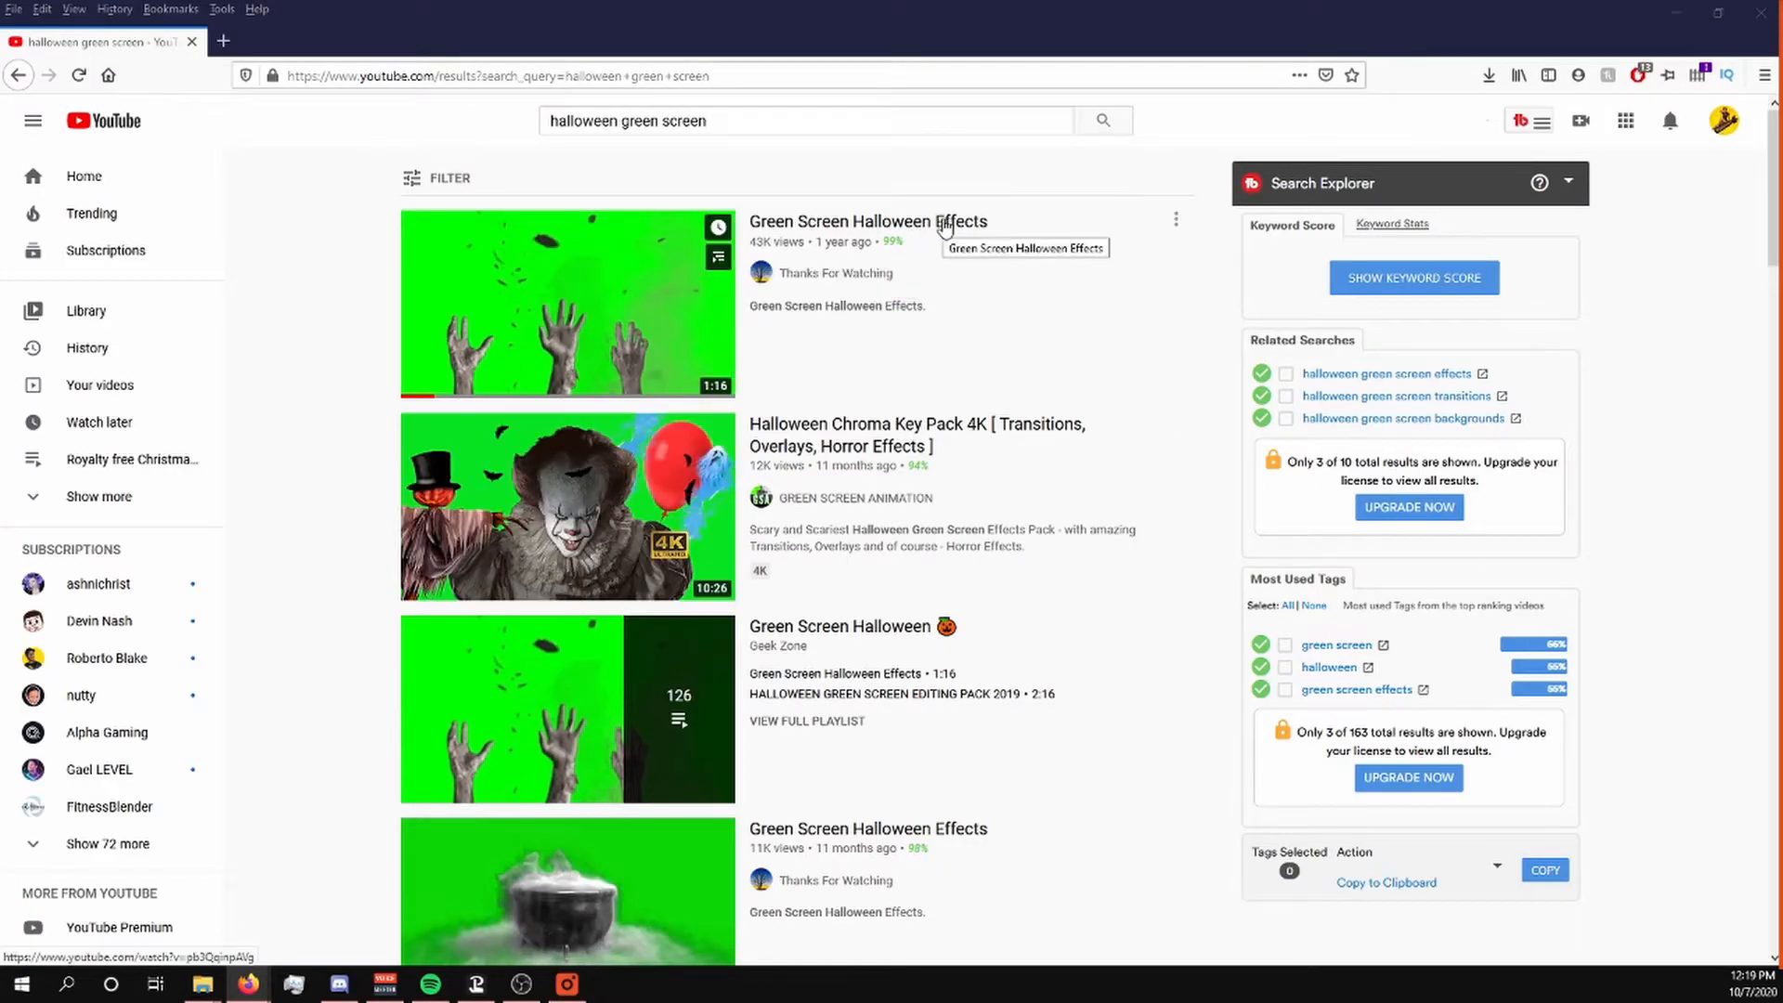
Step: Open the first Green Screen Halloween Effects video and skim through it to about 0:44 to examine its effects
{"action": "left_click", "coordinate": [944, 226]}
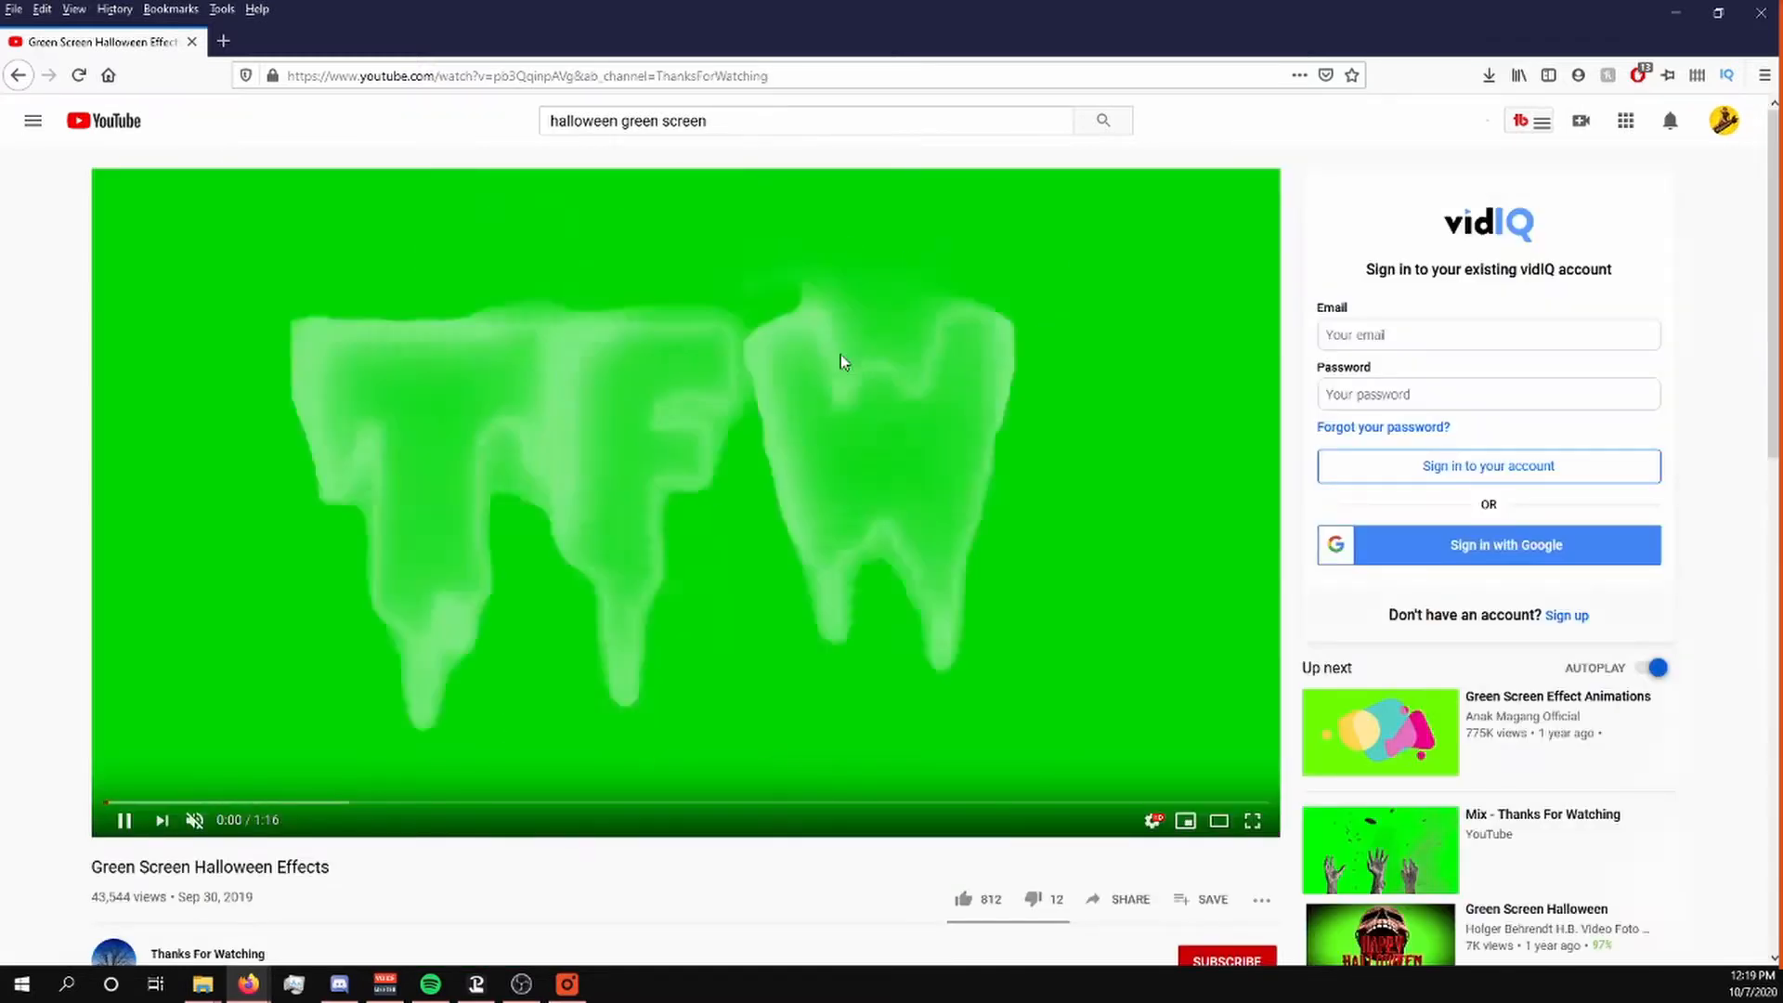
{"action": "left_click", "coordinate": [395, 802]}
{"action": "left_click", "coordinate": [522, 806]}
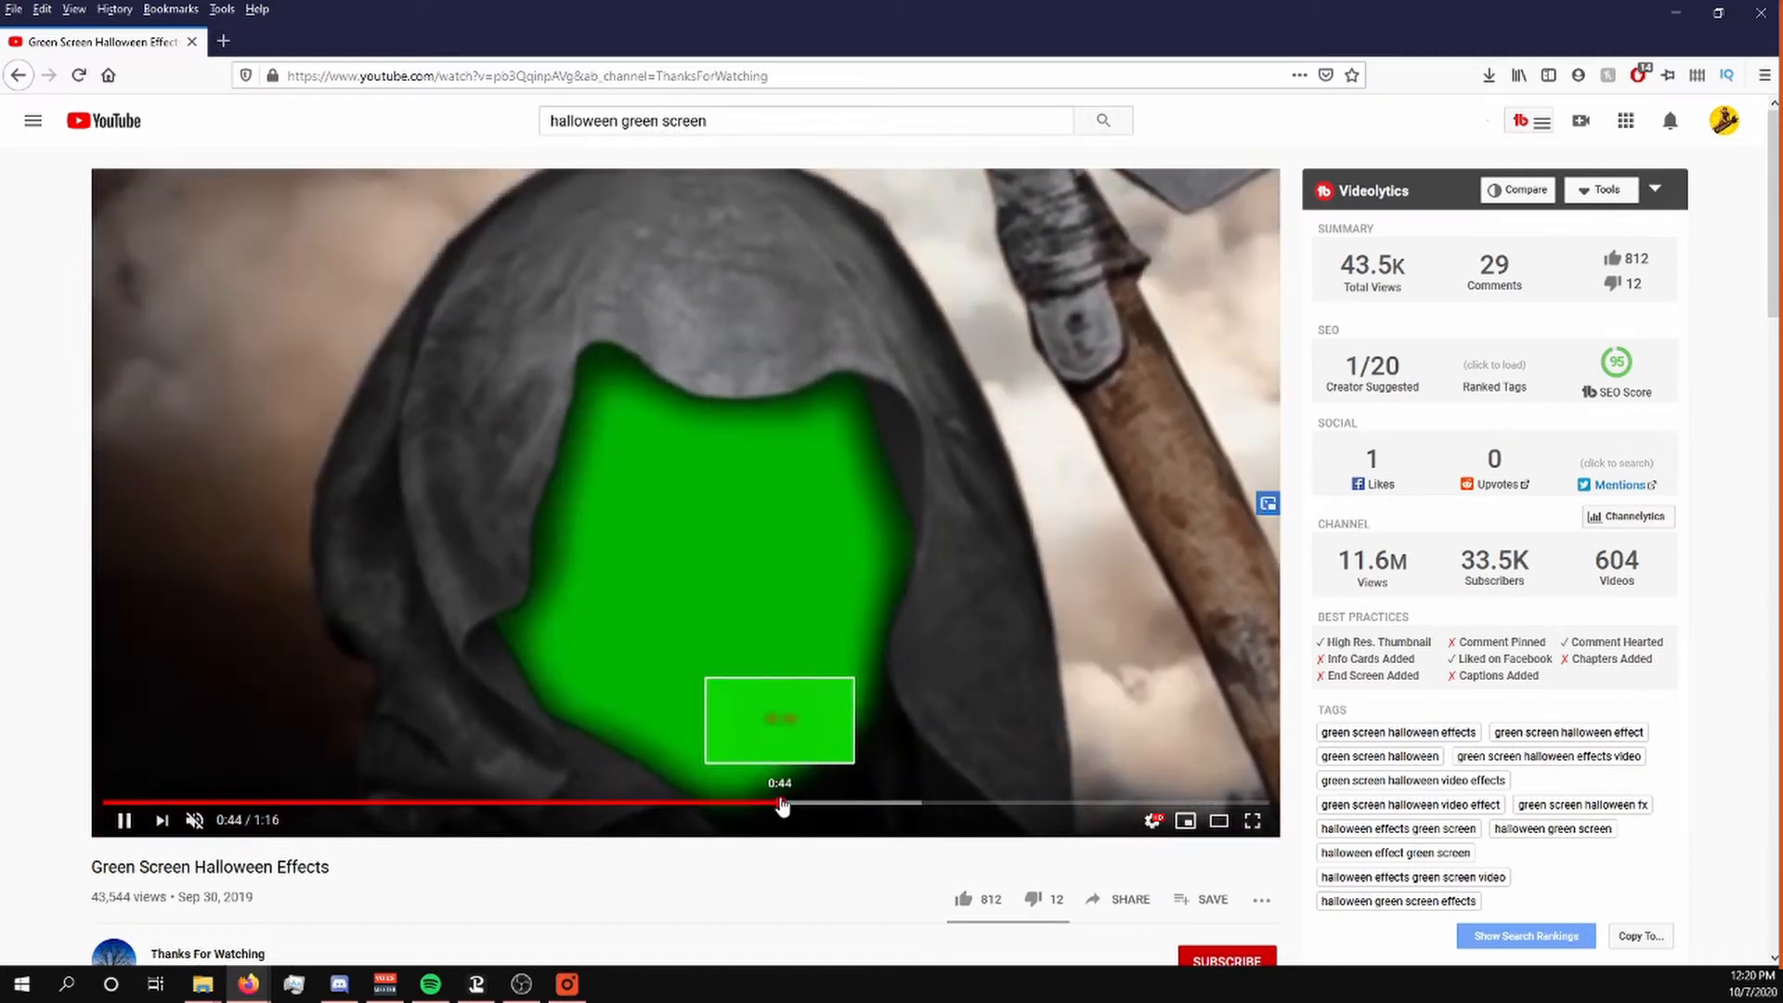
{"action": "left_click", "coordinate": [780, 804]}
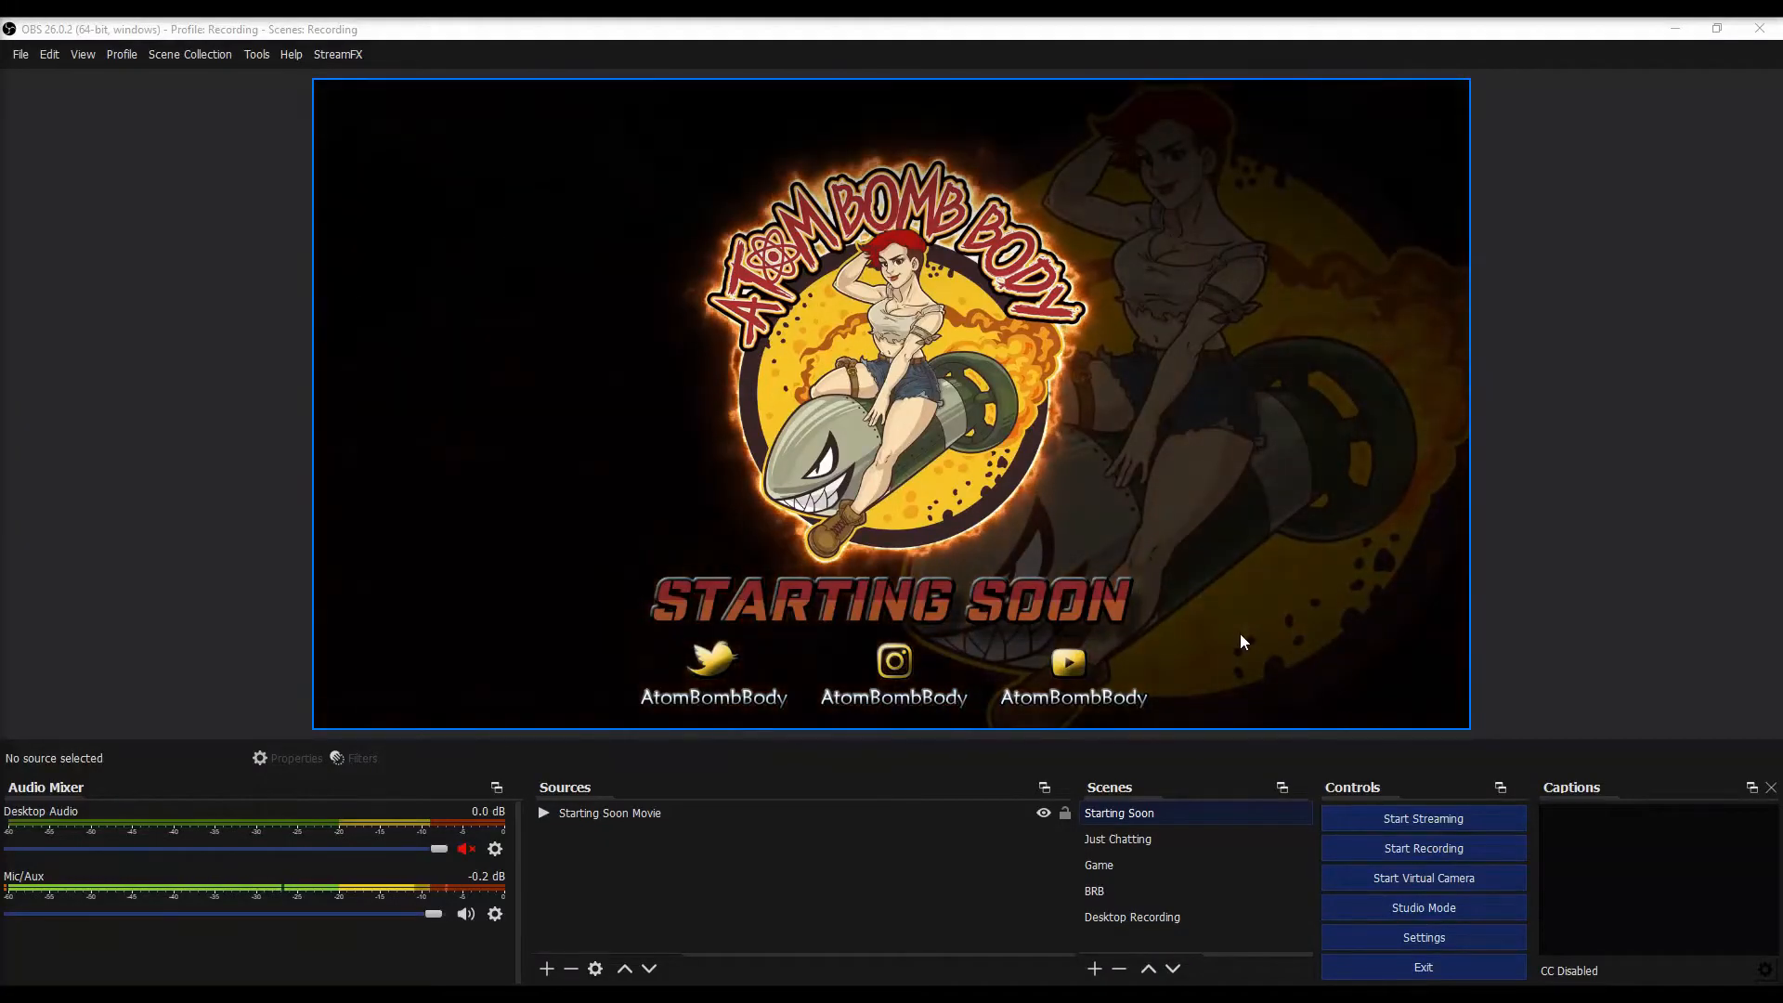
Step: Switch to OBS and create a new scene named Zombie Hands
{"action": "left_click", "coordinate": [1095, 969]}
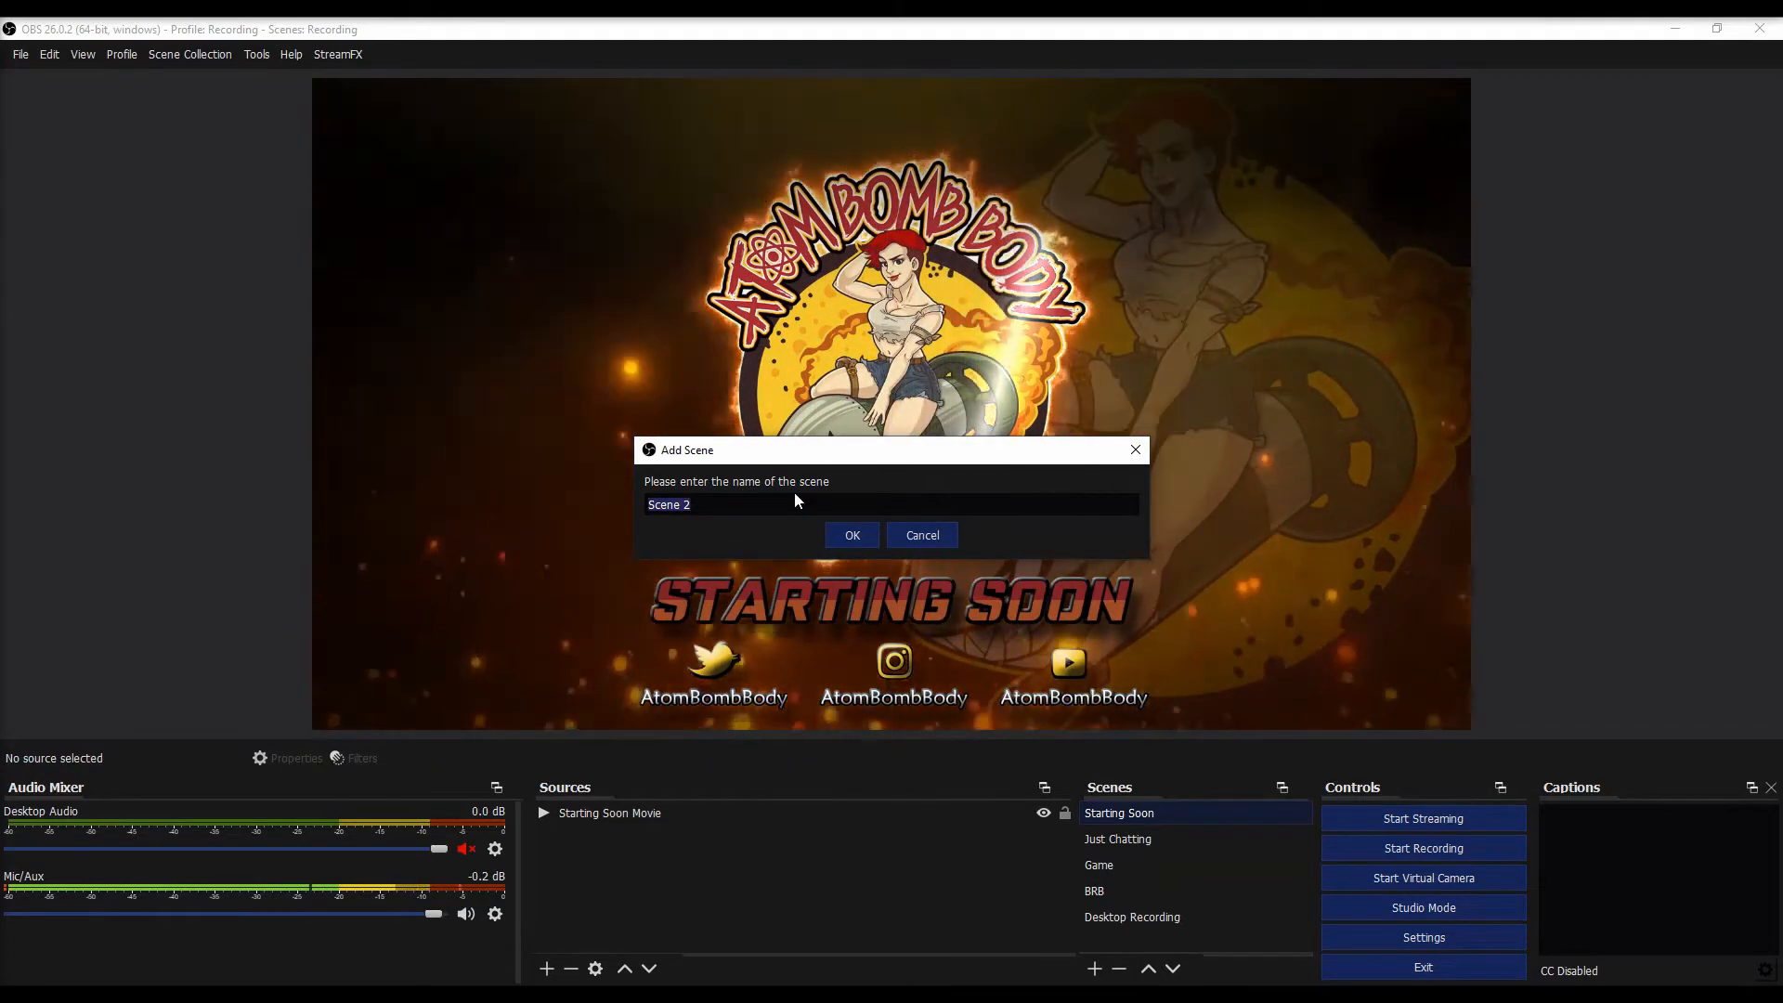
{"action": "type", "text": "Zomb"}
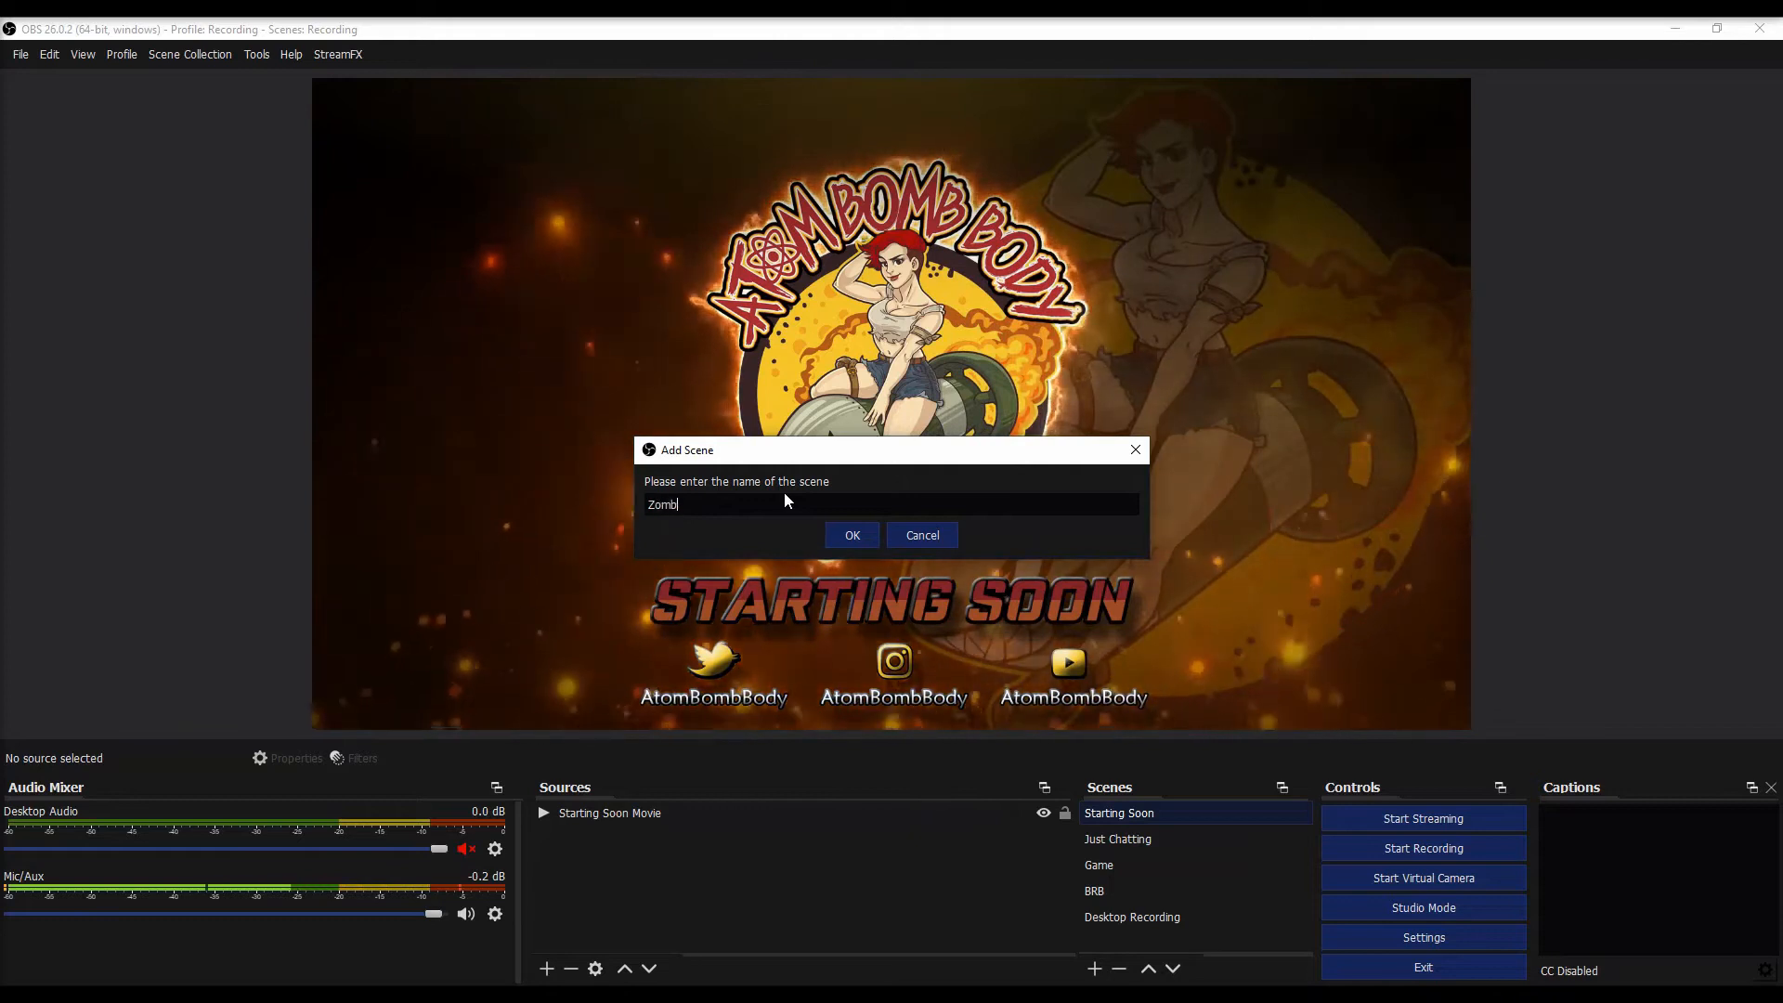
{"action": "type", "text": "ie Hands"}
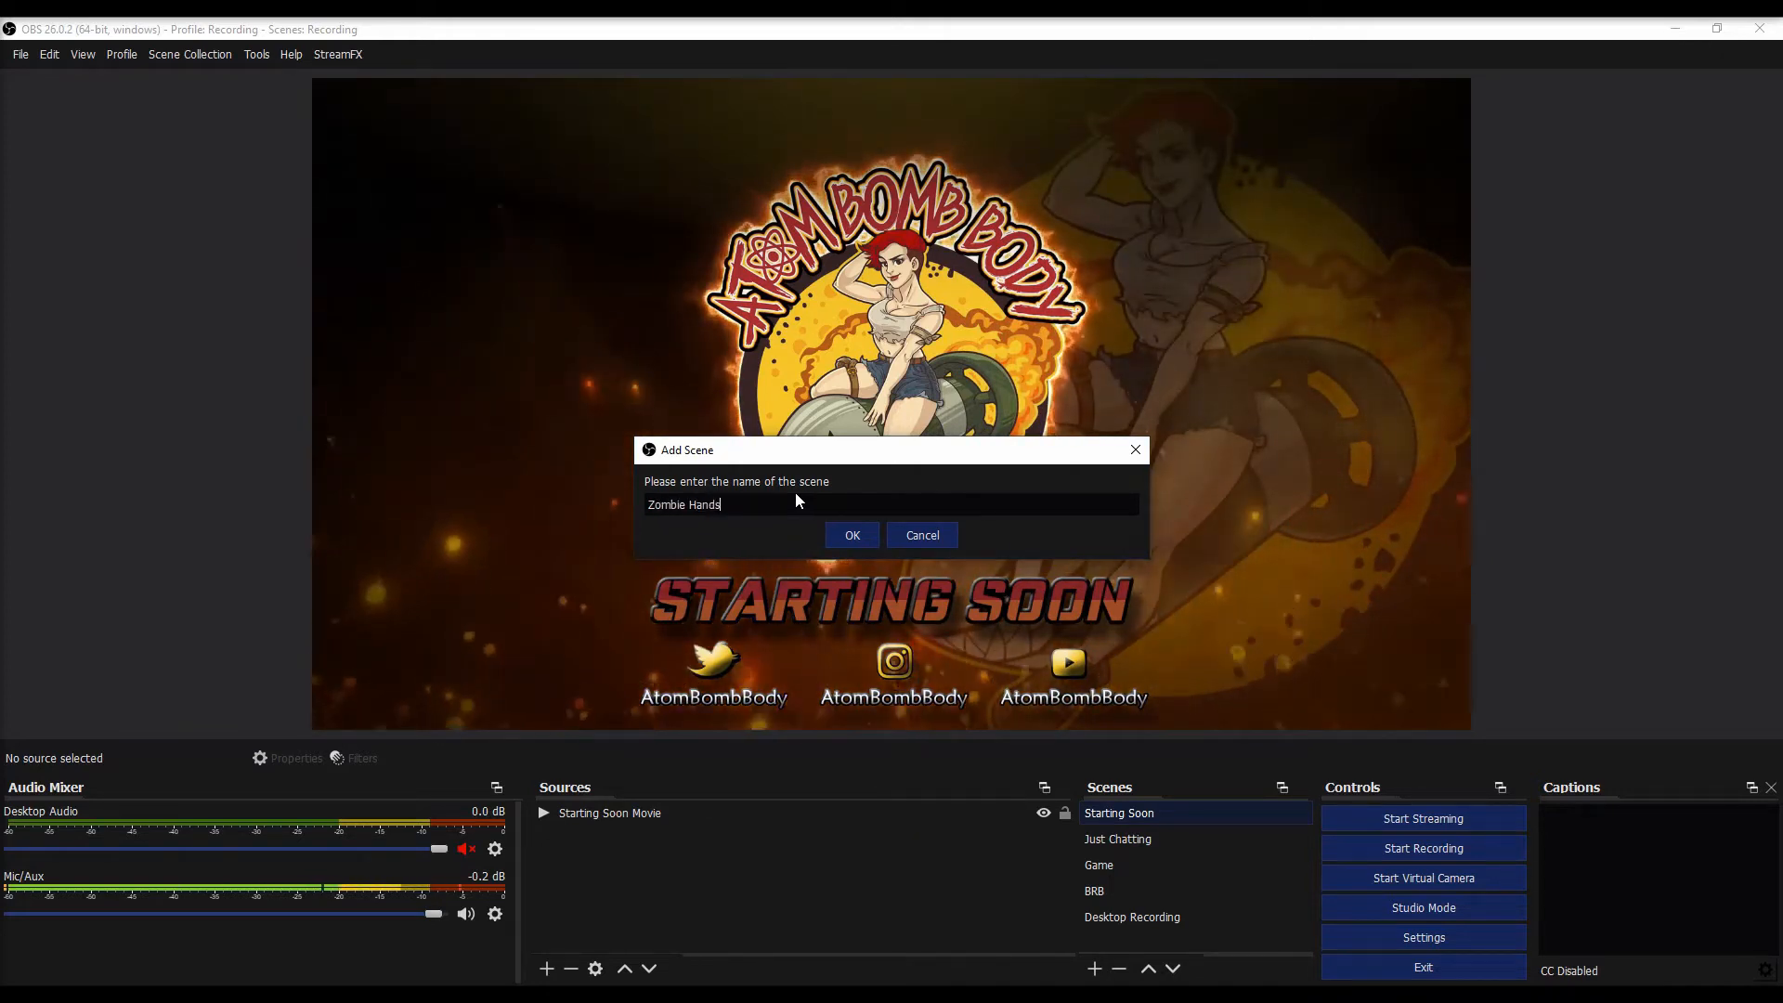
{"action": "left_click", "coordinate": [860, 539]}
Step: Add a looping media source named Zombie Hands Video to the scene, using video file 4 from the Halloween folder
{"action": "left_click", "coordinate": [548, 969]}
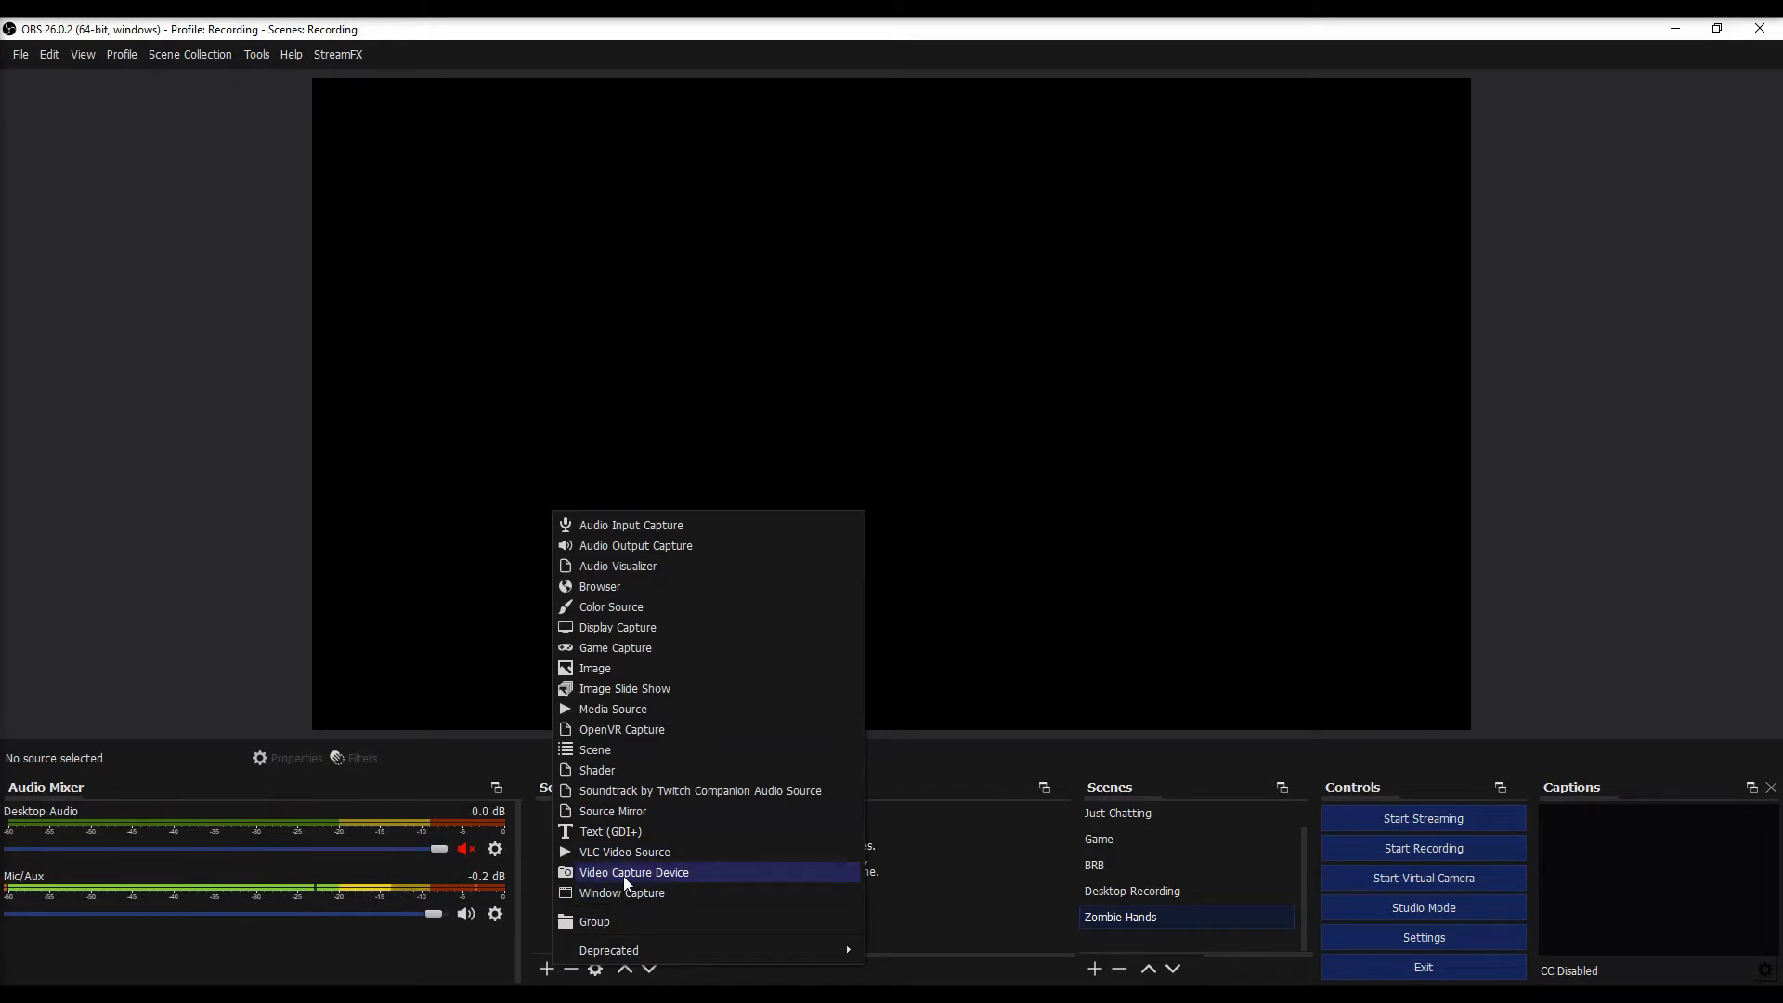
{"action": "left_click", "coordinate": [616, 709]}
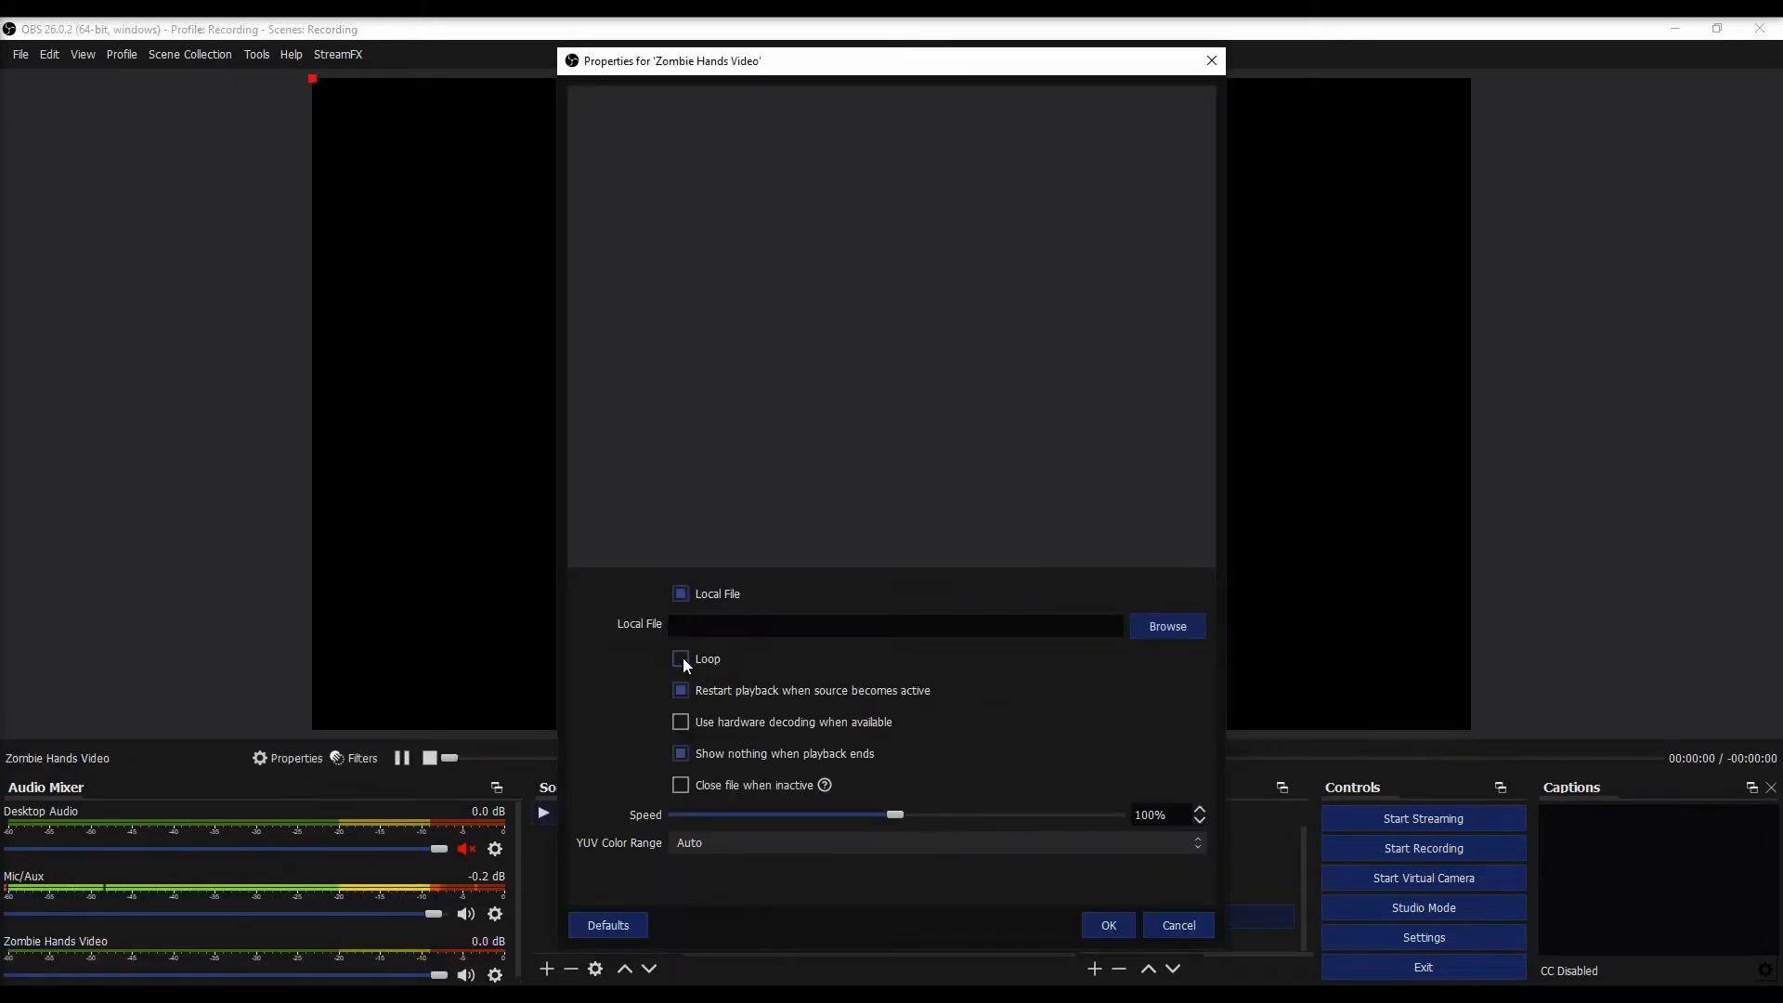
{"action": "left_click", "coordinate": [1148, 632]}
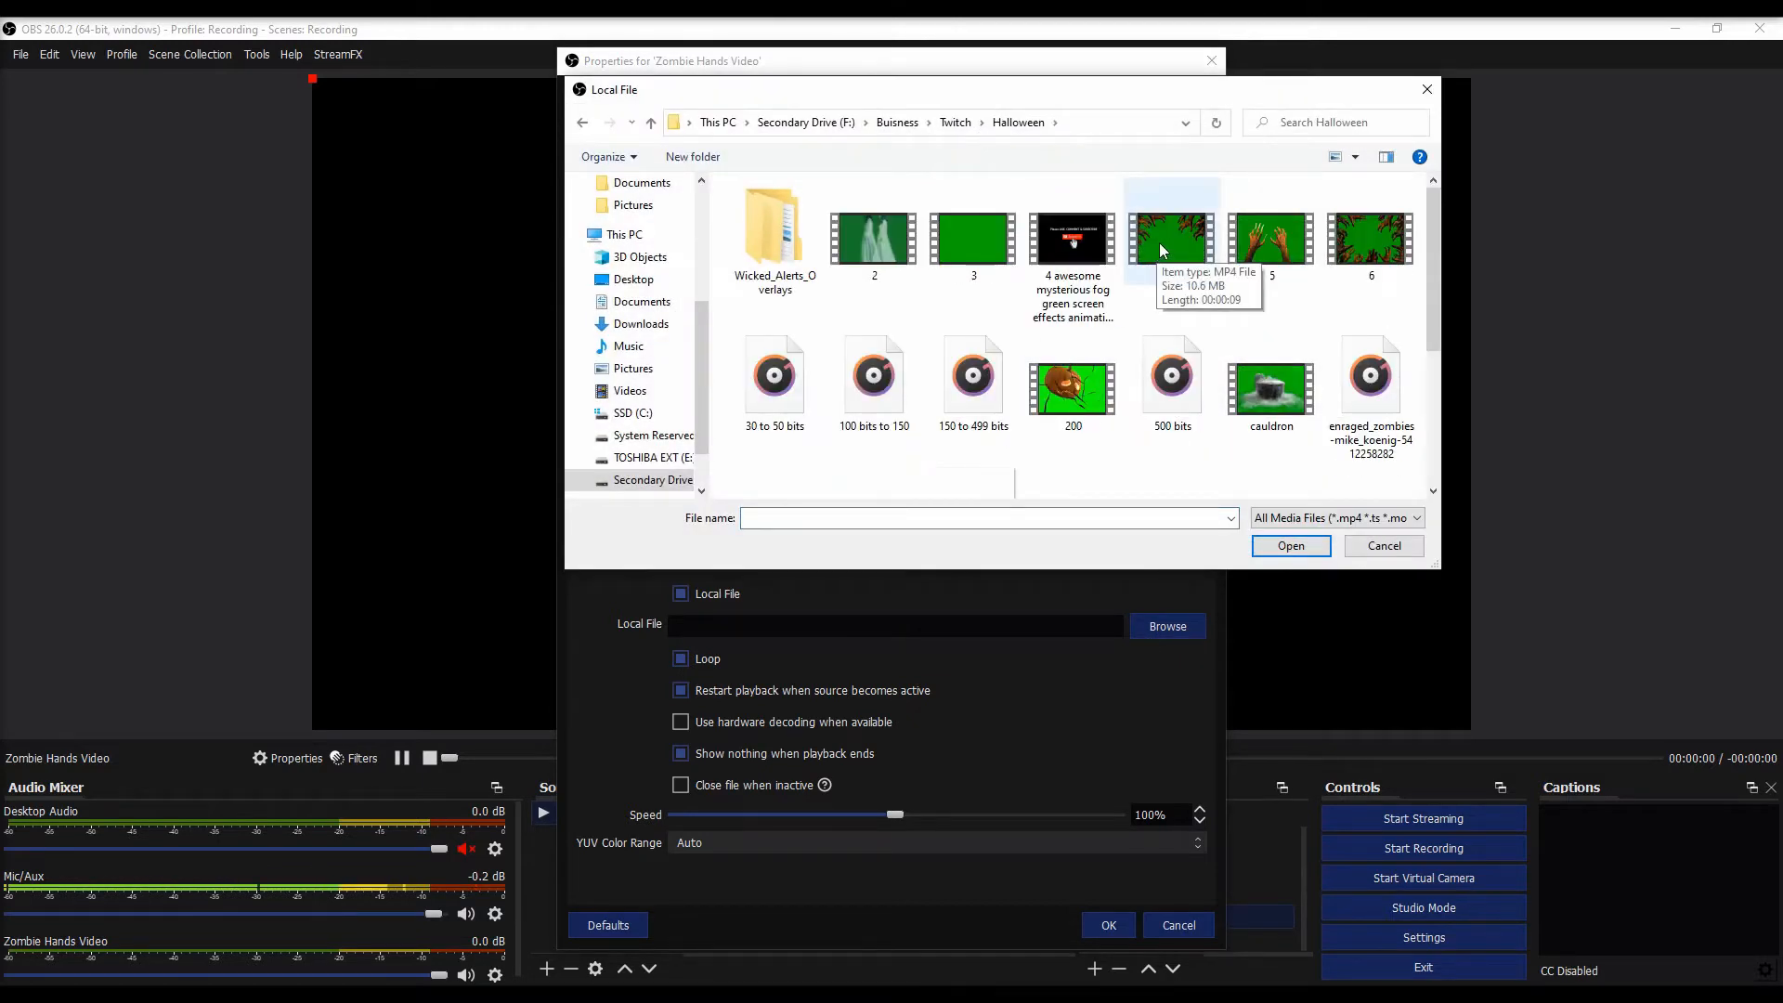
{"action": "left_click", "coordinate": [1162, 240]}
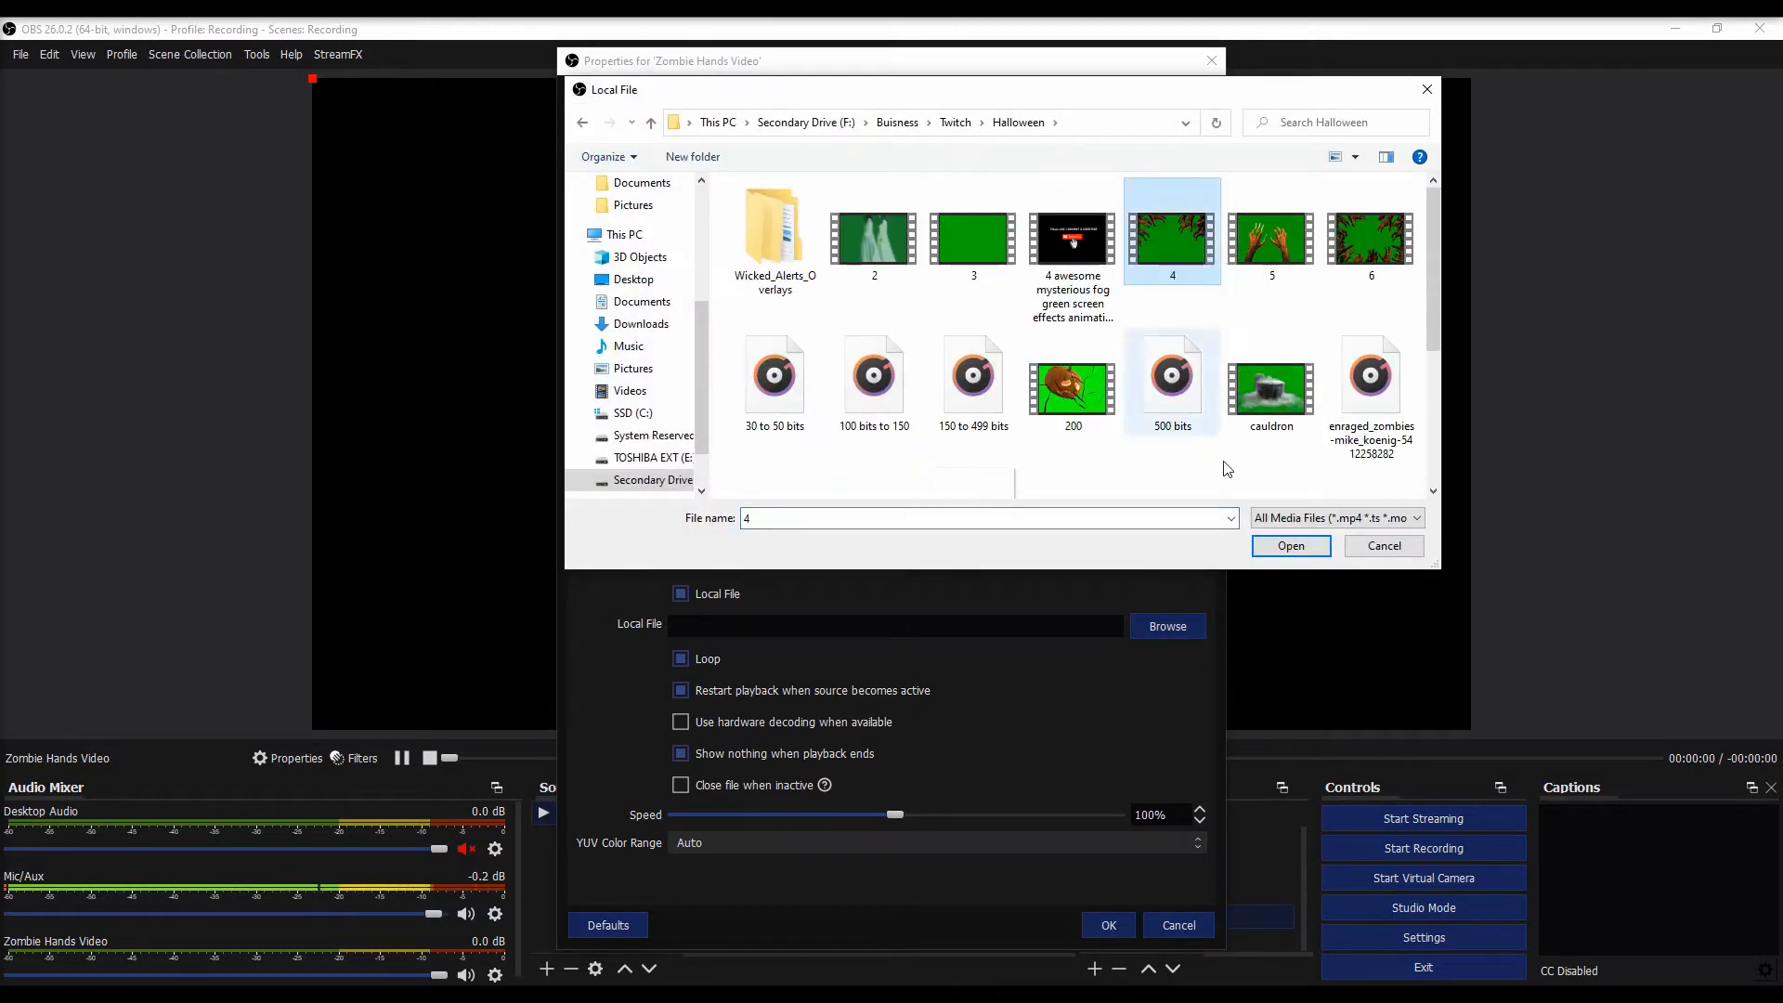
{"action": "left_click", "coordinate": [1289, 546]}
{"action": "left_click", "coordinate": [1109, 925]}
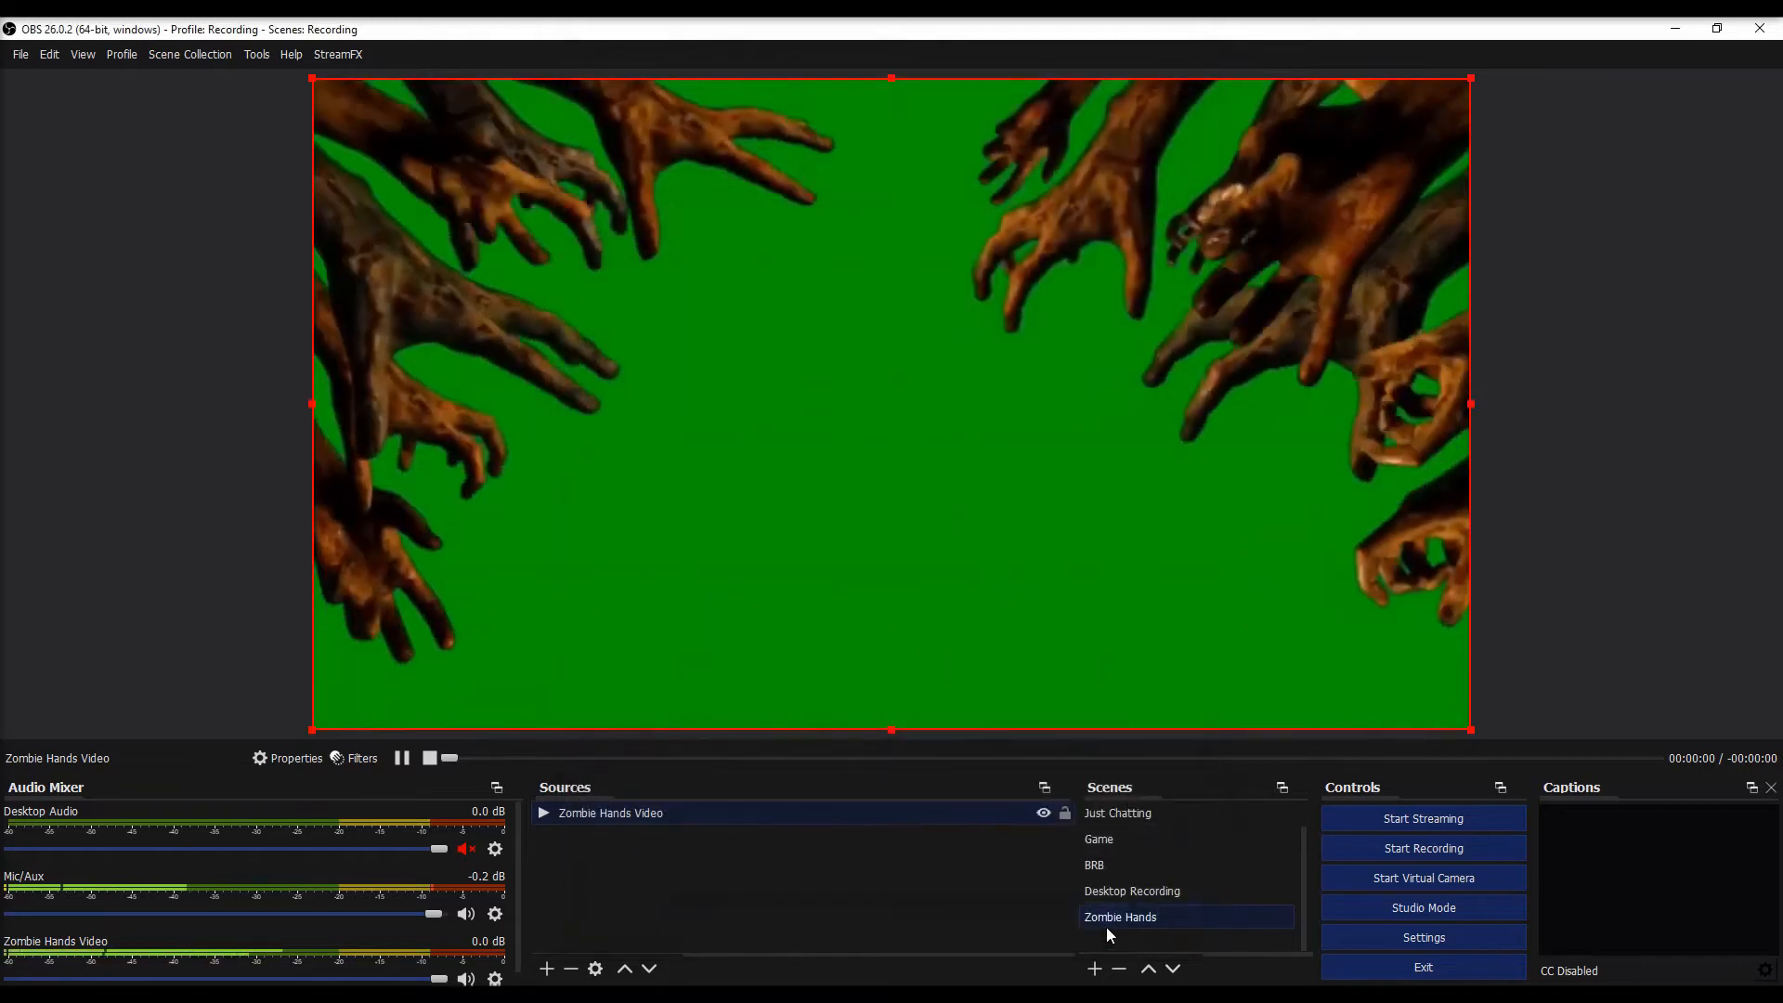
Step: Mute the Zombie Hands Video audio and hide it from the audio mixer
{"action": "left_click", "coordinate": [466, 975]}
{"action": "scroll", "coordinate": [457, 933], "scroll_direction": "down", "scroll_amount": 1}
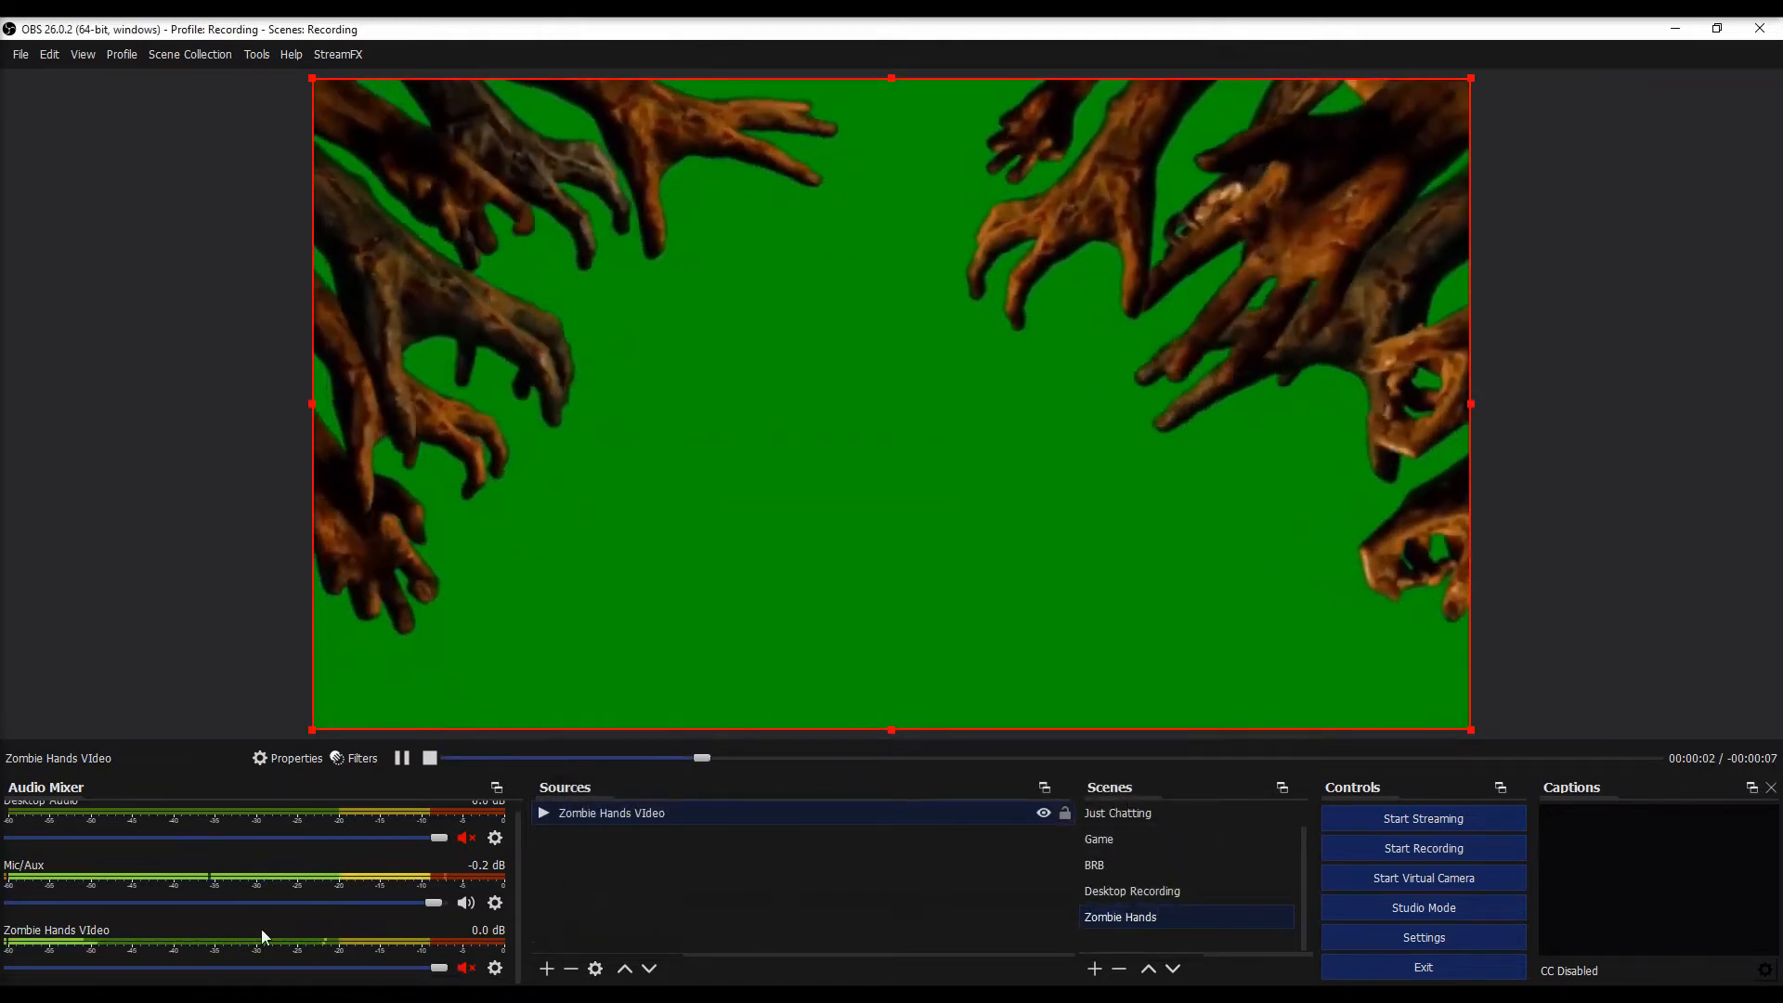
{"action": "left_click", "coordinate": [494, 968]}
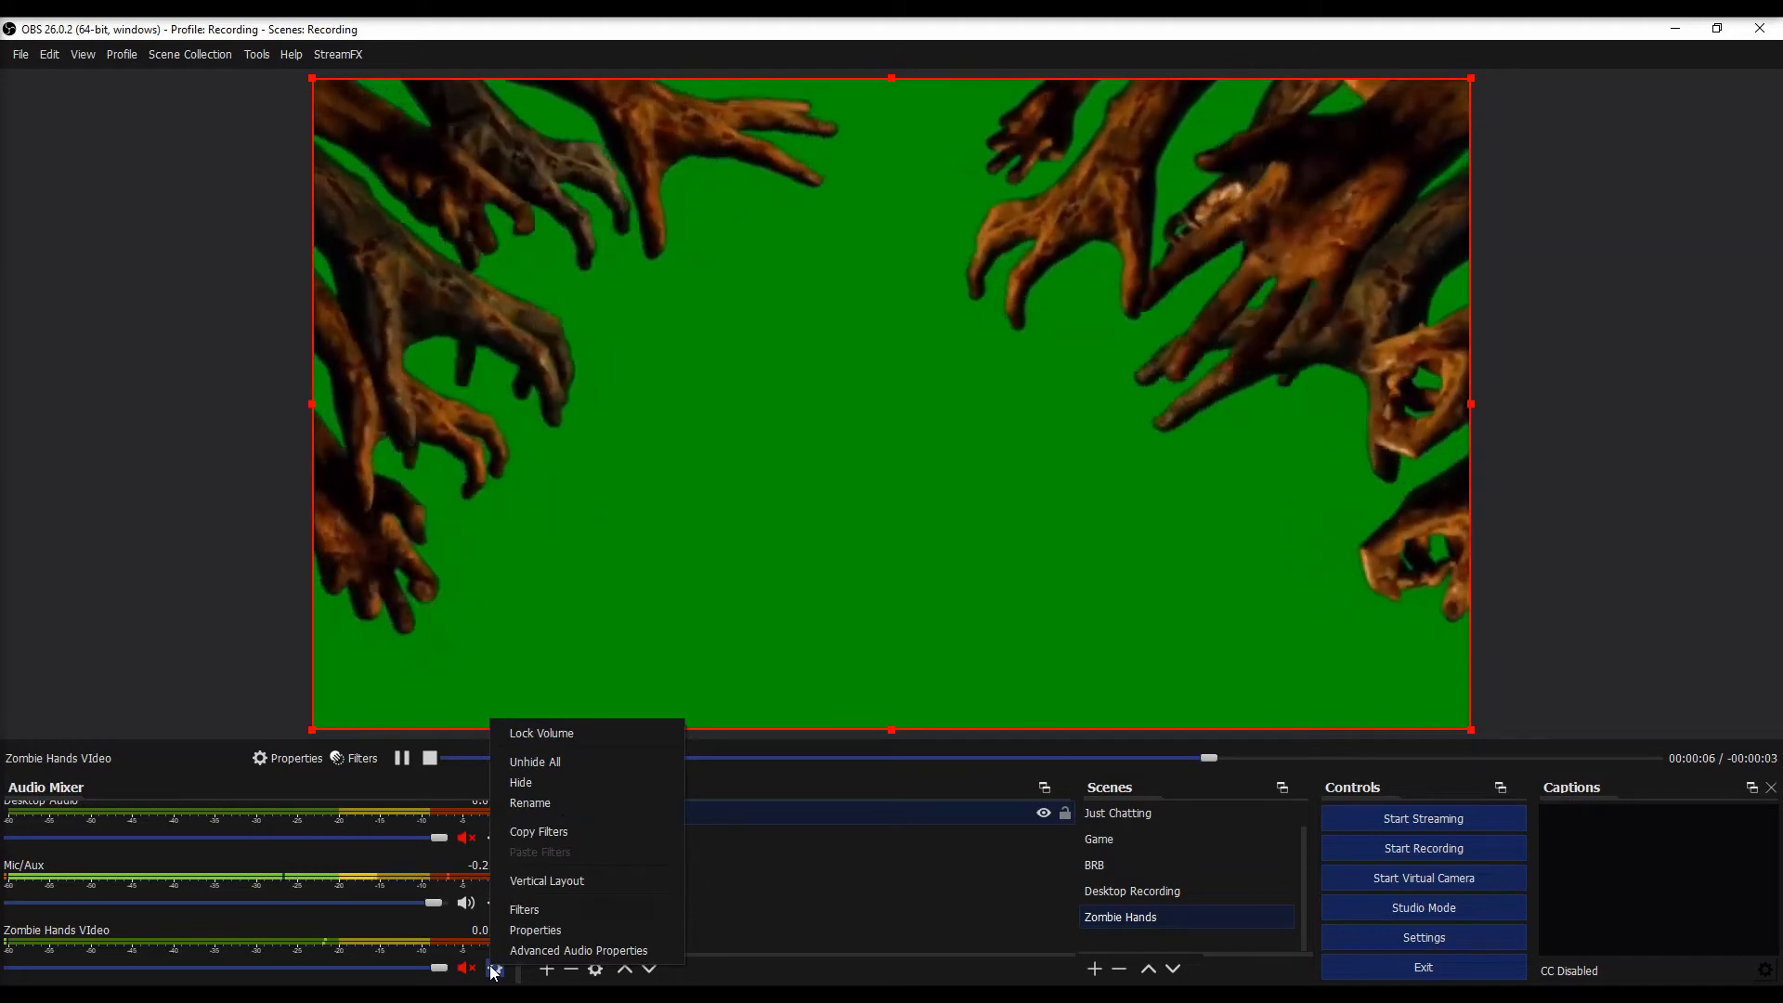
{"action": "left_click", "coordinate": [538, 832]}
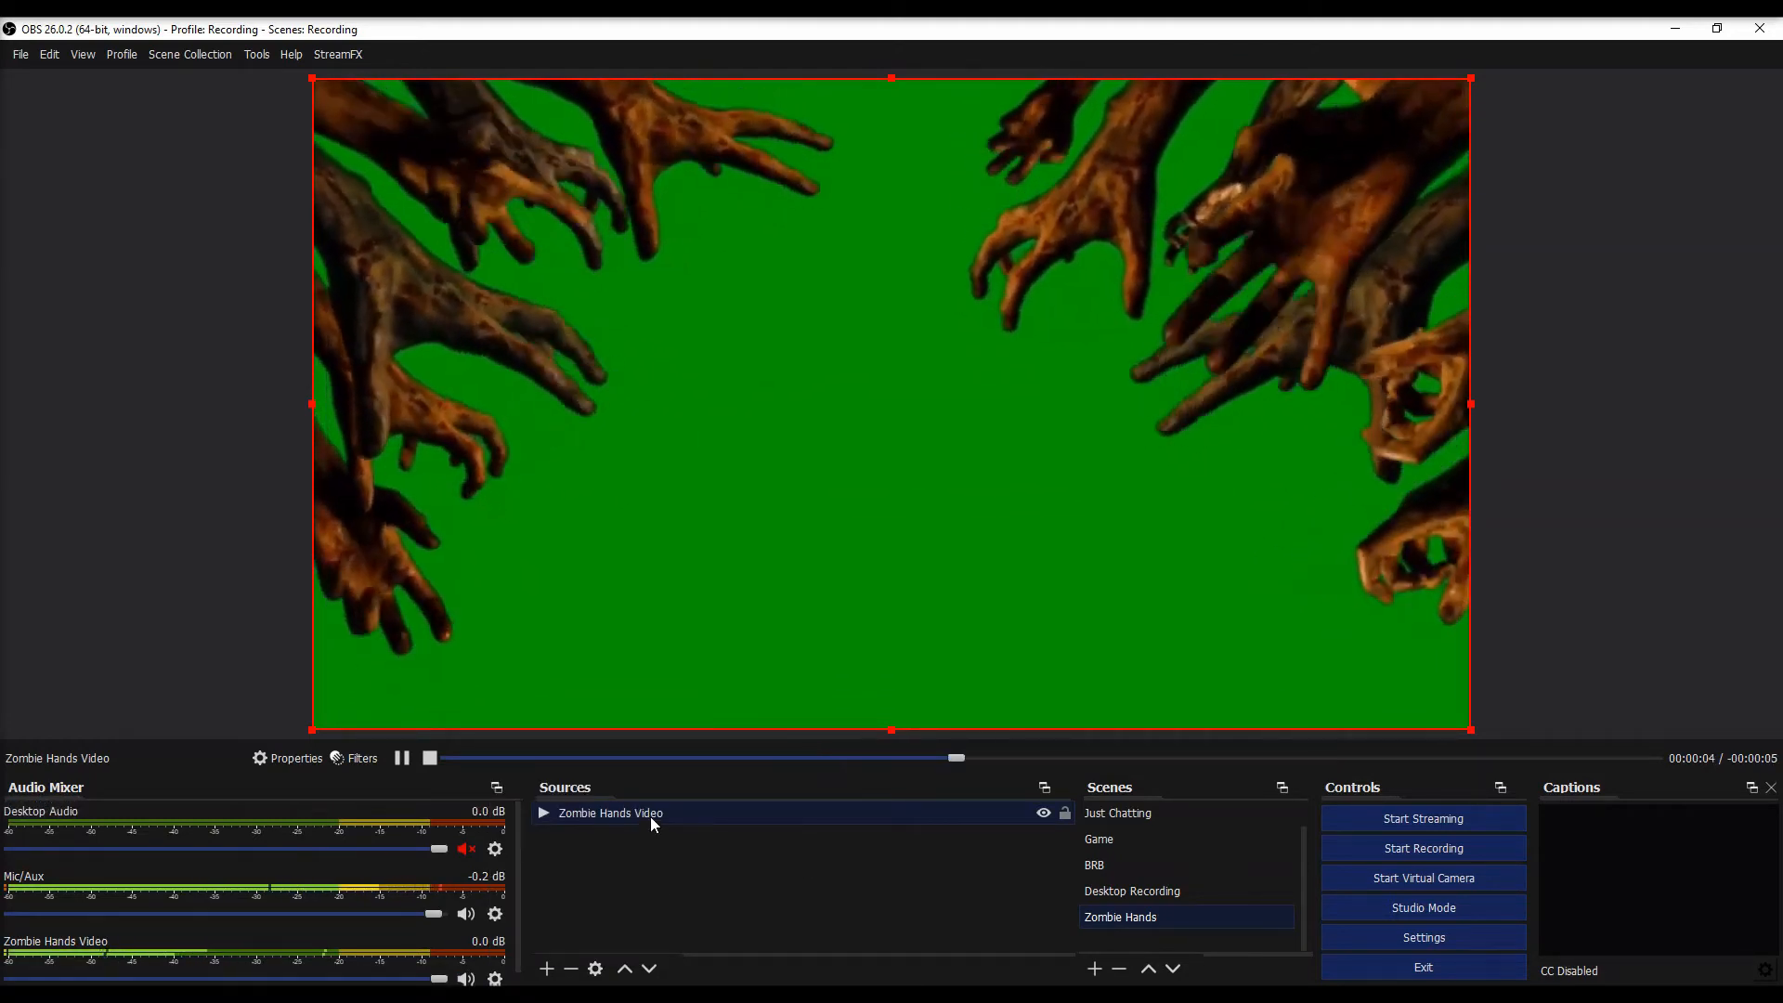
Step: Add a Chroma Key effect filter with the green key color to the Zombie Hands Video source
{"action": "right_click", "coordinate": [650, 814]}
{"action": "left_click", "coordinate": [685, 781]}
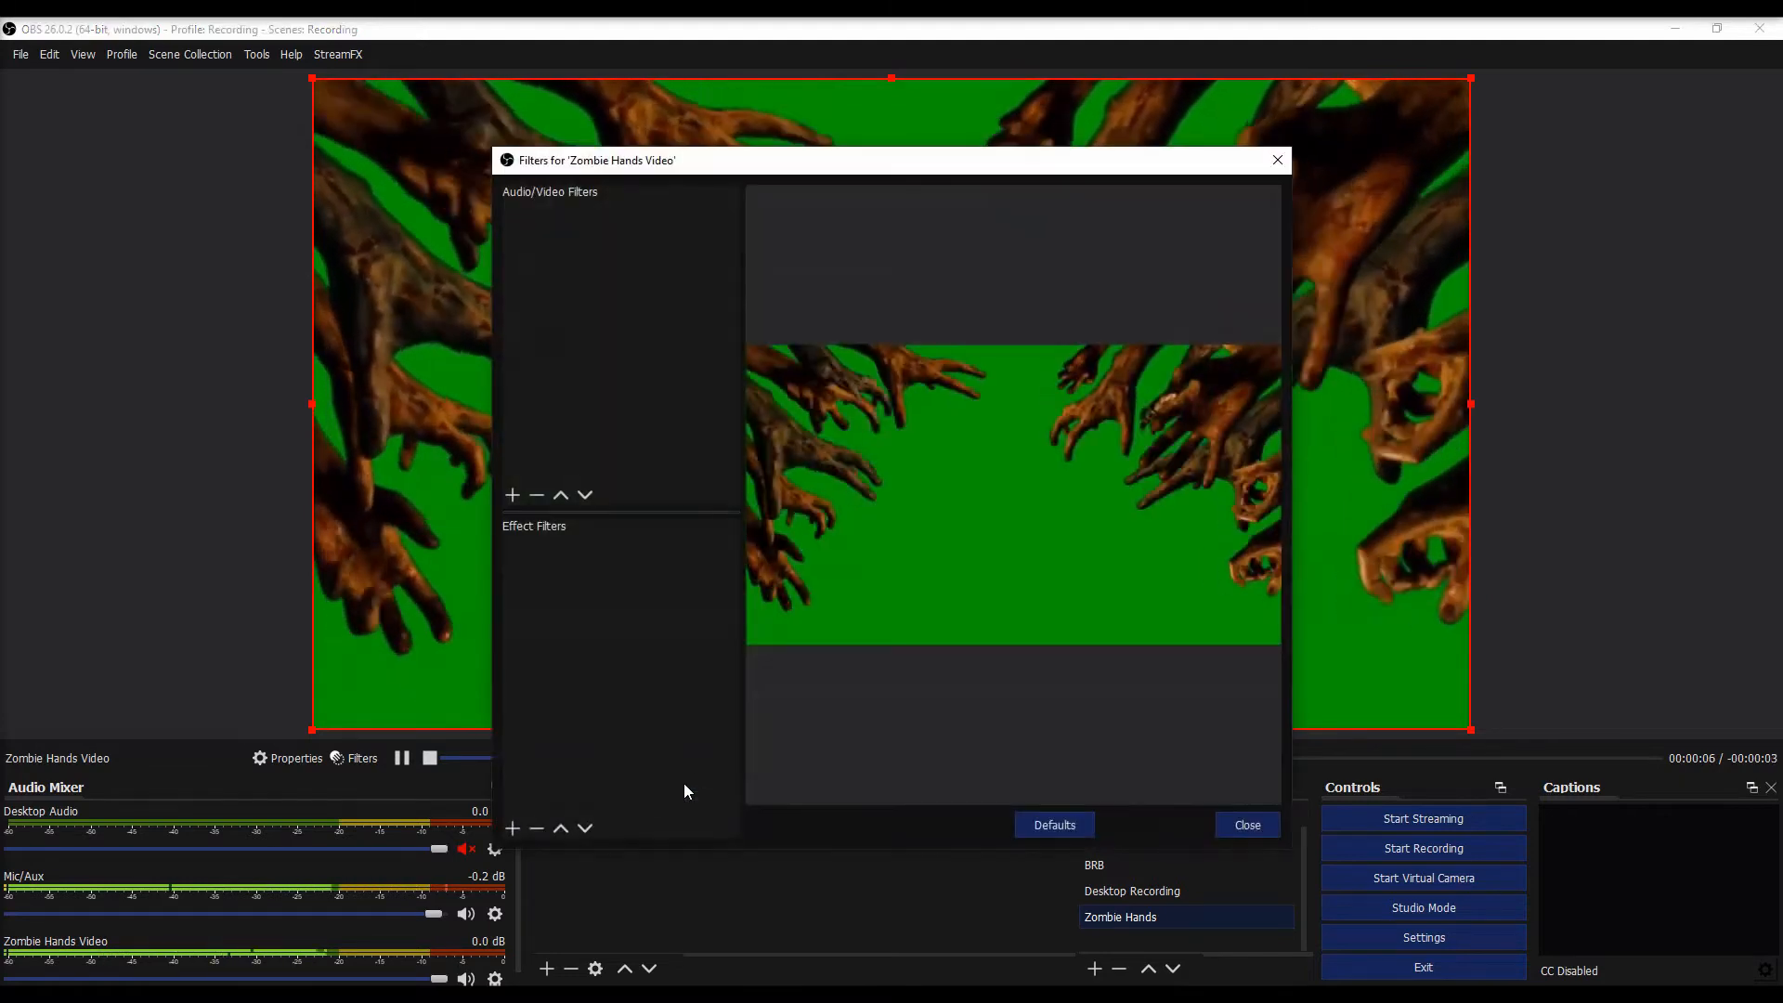
{"action": "left_click", "coordinate": [513, 828]}
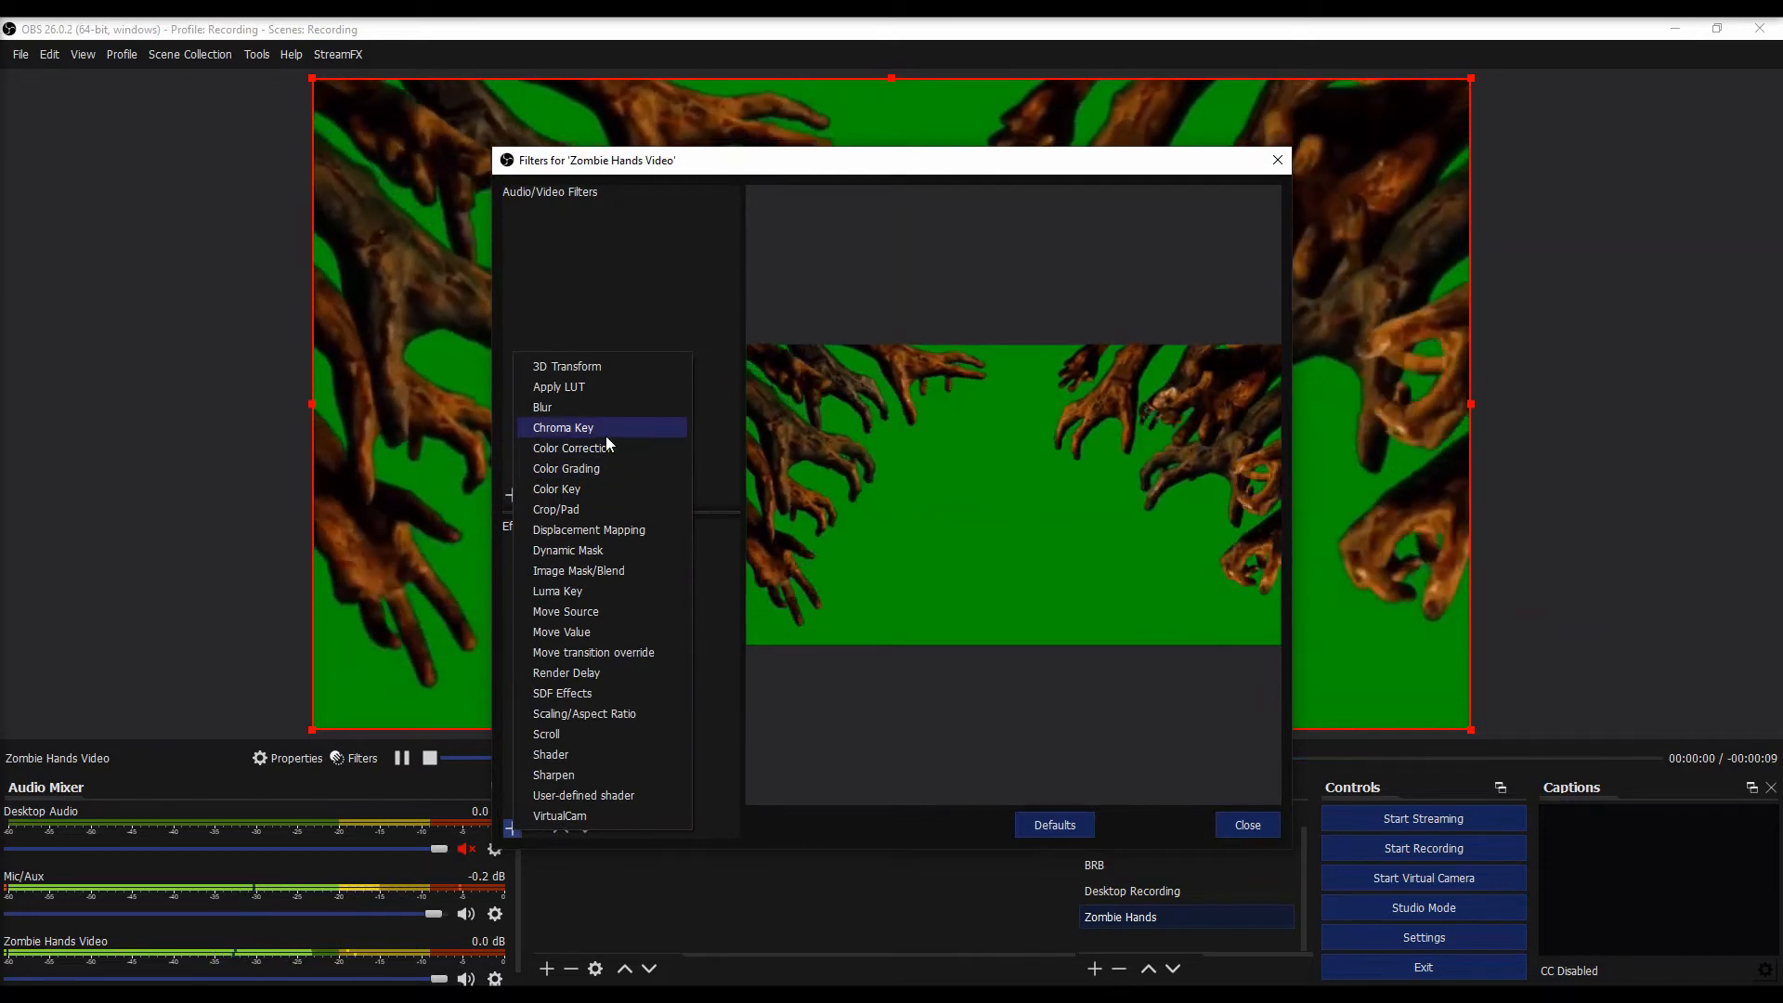
{"action": "left_click", "coordinate": [605, 434]}
{"action": "left_click", "coordinate": [843, 536]}
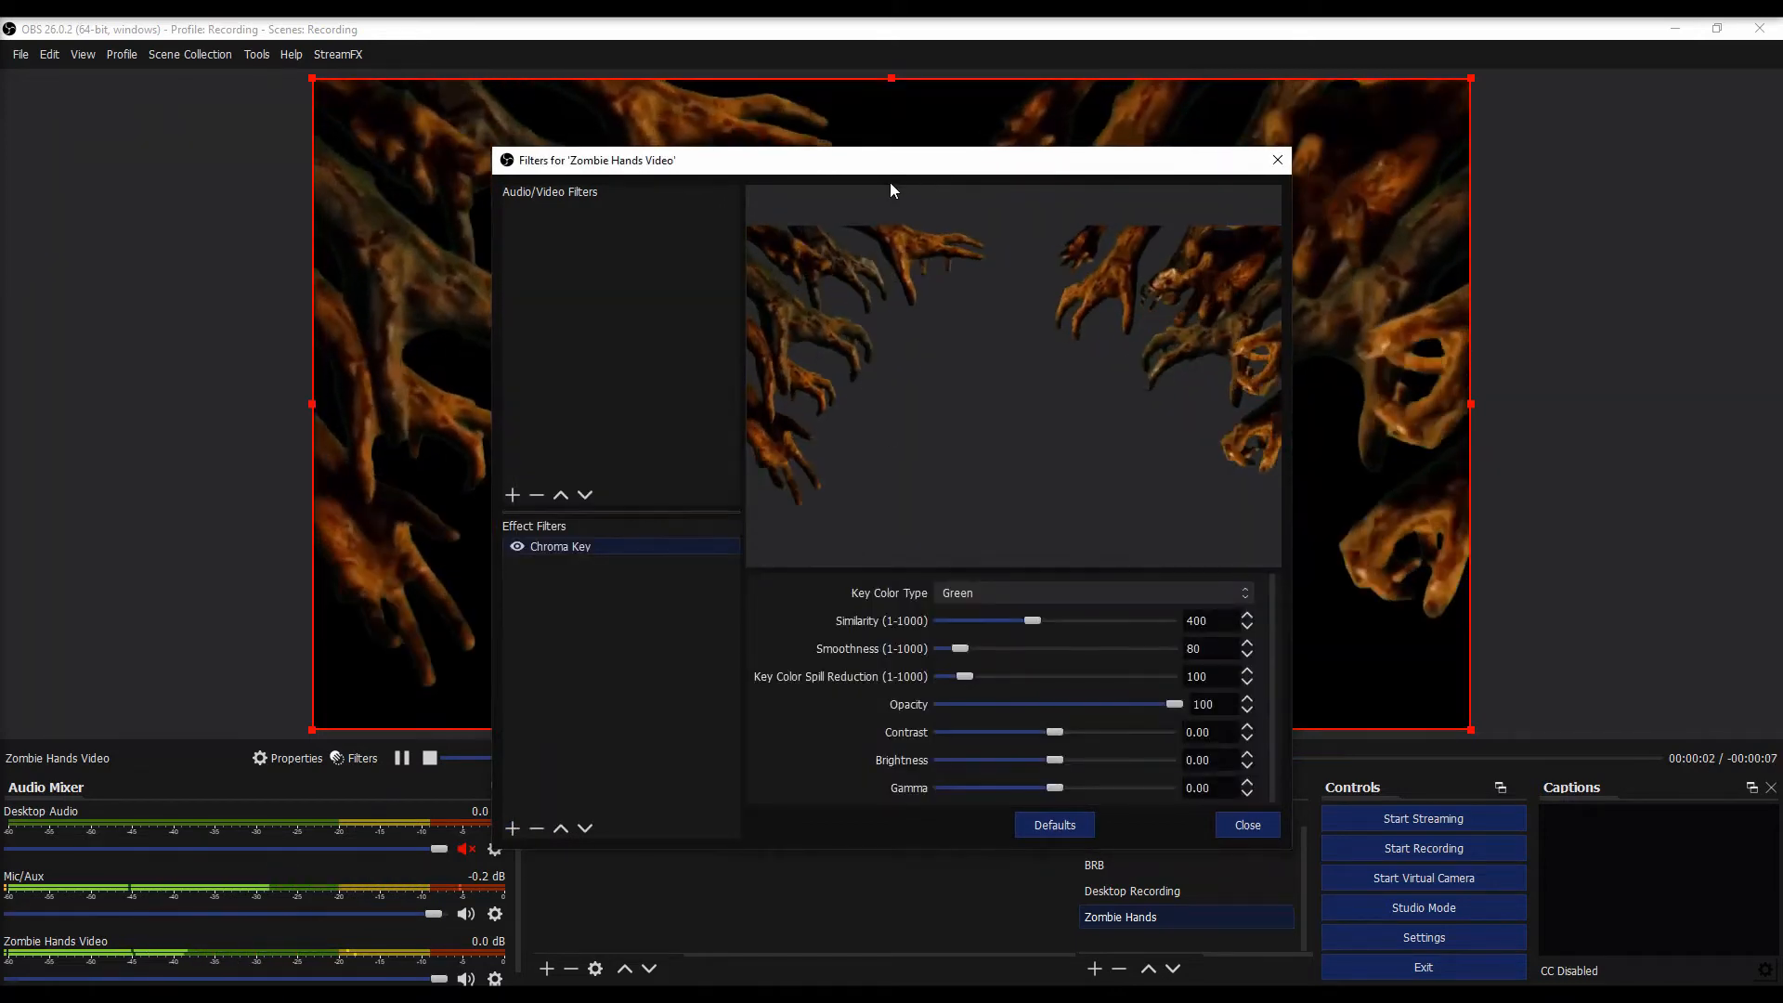
{"action": "left_click_drag", "start_coordinate": [867, 171], "coordinate": [916, 196]}
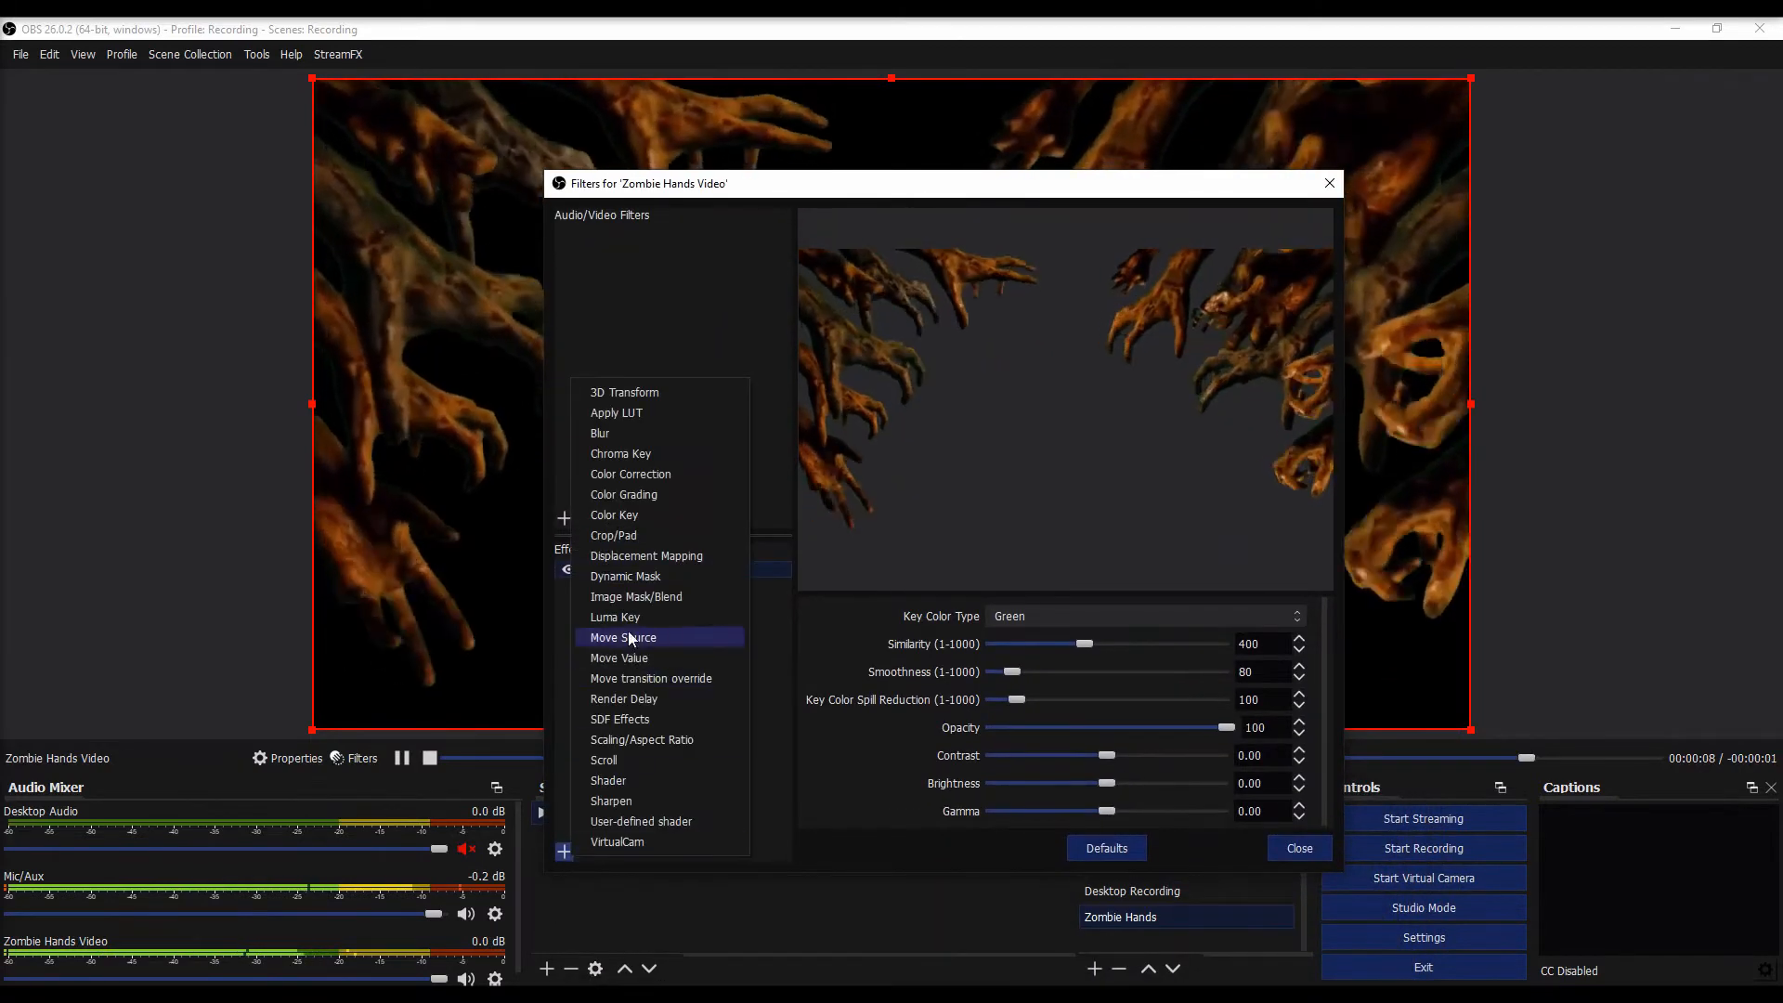
{"action": "left_click", "coordinate": [650, 471]}
{"action": "left_click", "coordinate": [900, 557]}
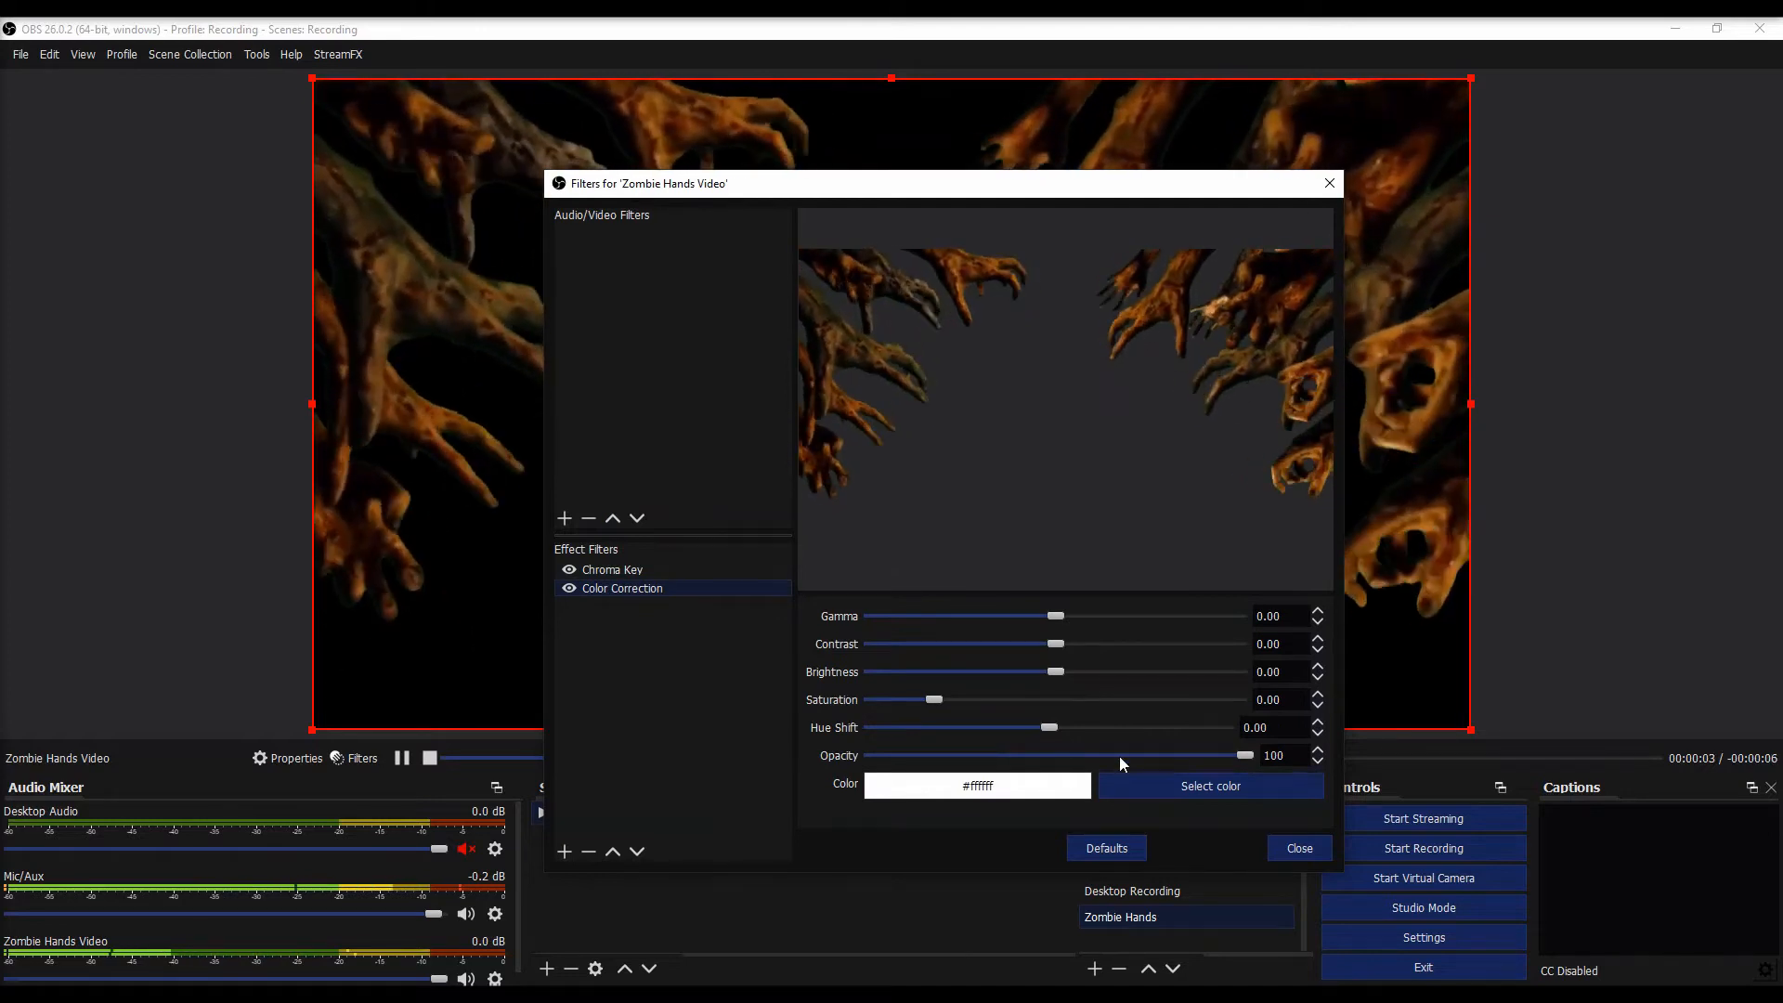
{"action": "left_click", "coordinate": [593, 853]}
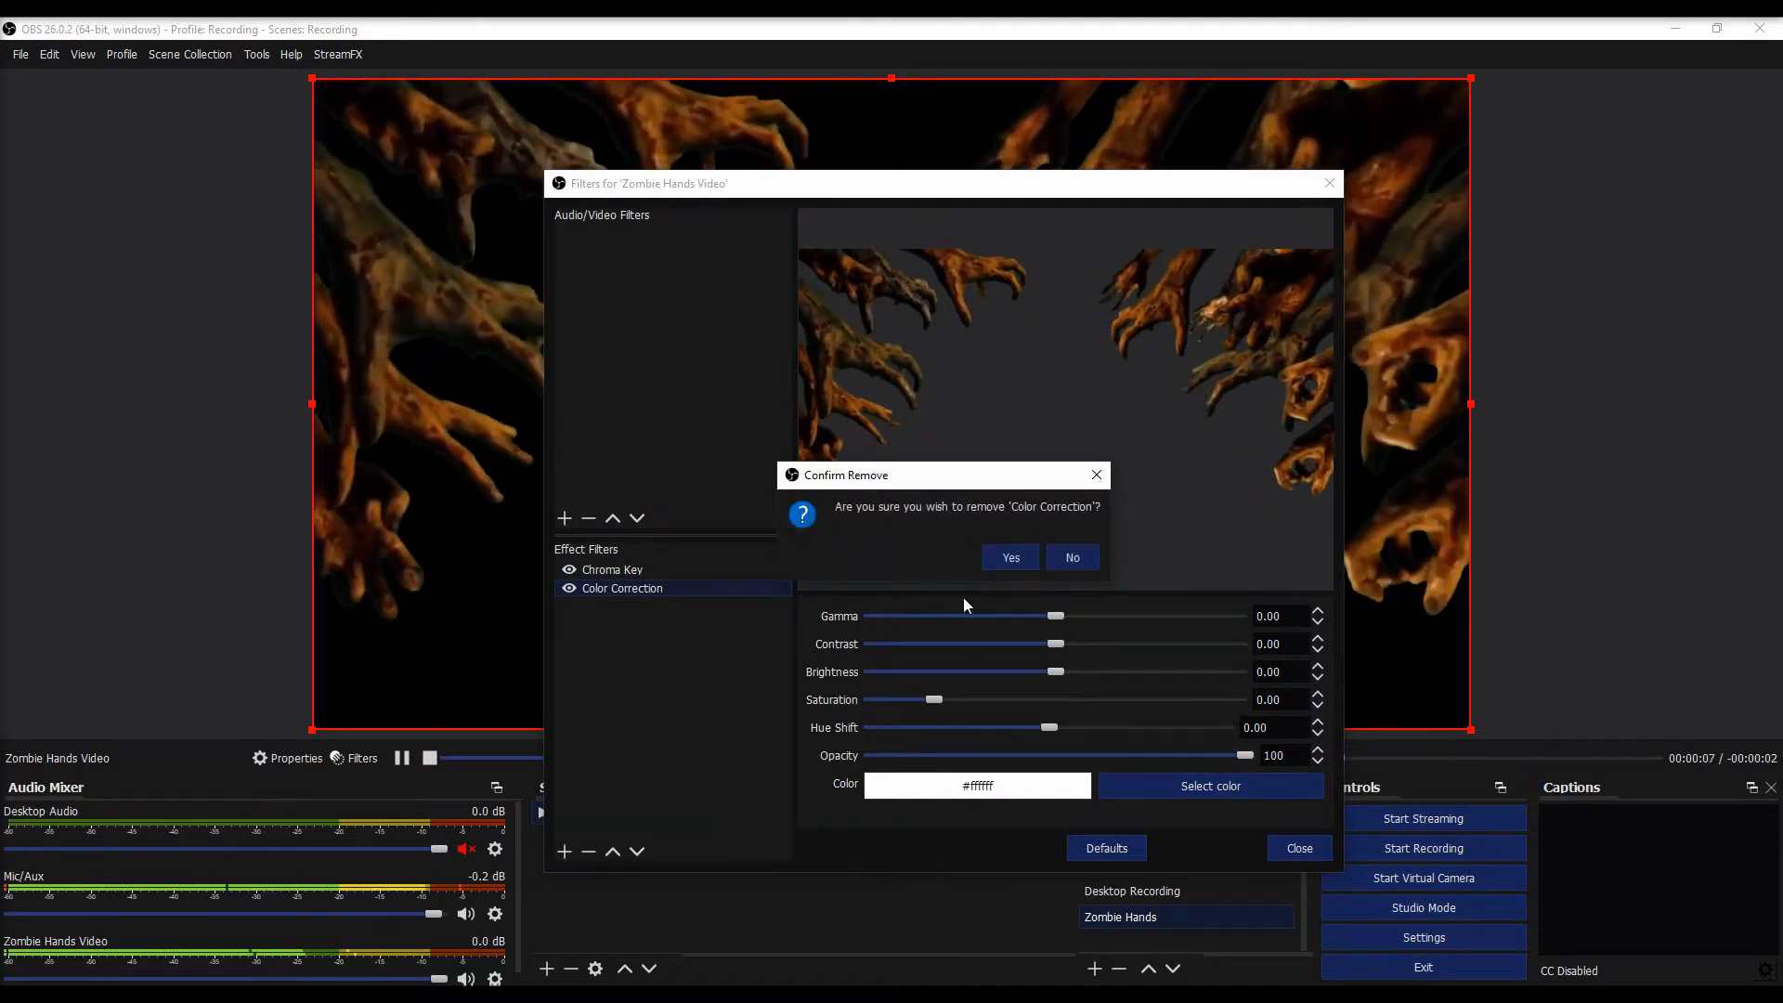
{"action": "left_click", "coordinate": [1012, 555]}
Step: Close the filters, add the existing Zombie Hands scene as a source in the Starting Soon scene, and toggle its visibility
{"action": "left_click", "coordinate": [1281, 848]}
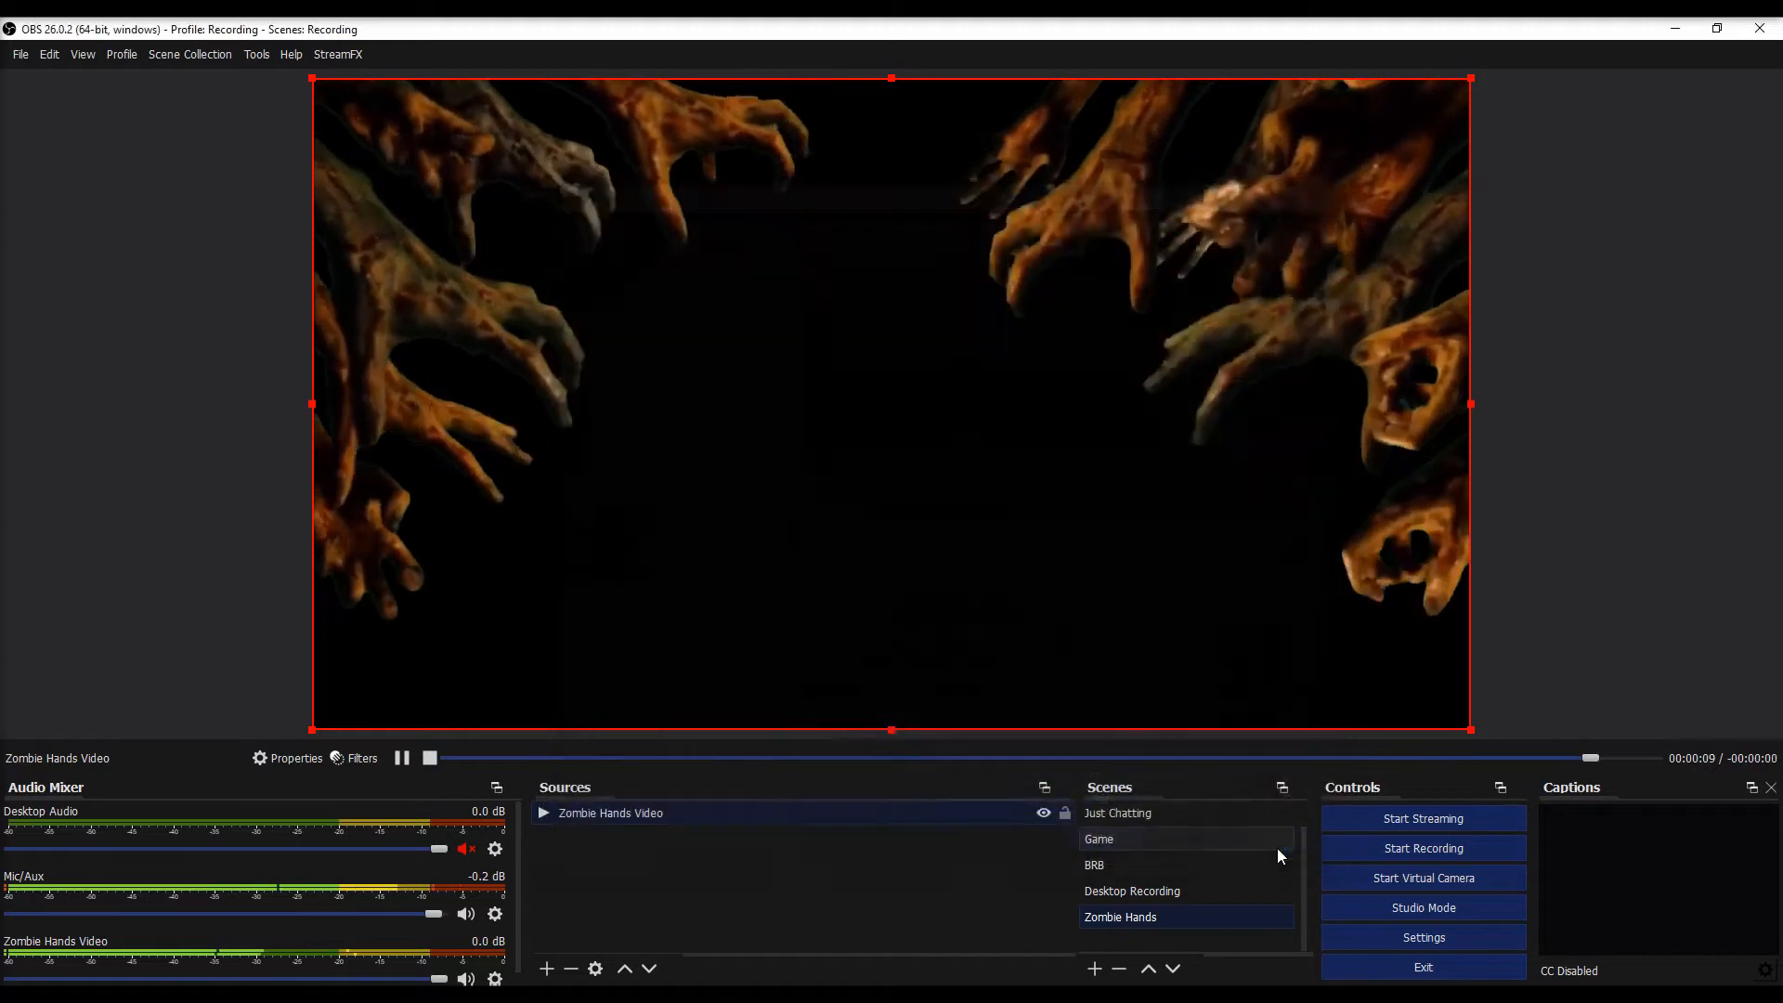
{"action": "scroll", "coordinate": [1142, 817], "scroll_direction": "up", "scroll_amount": 1}
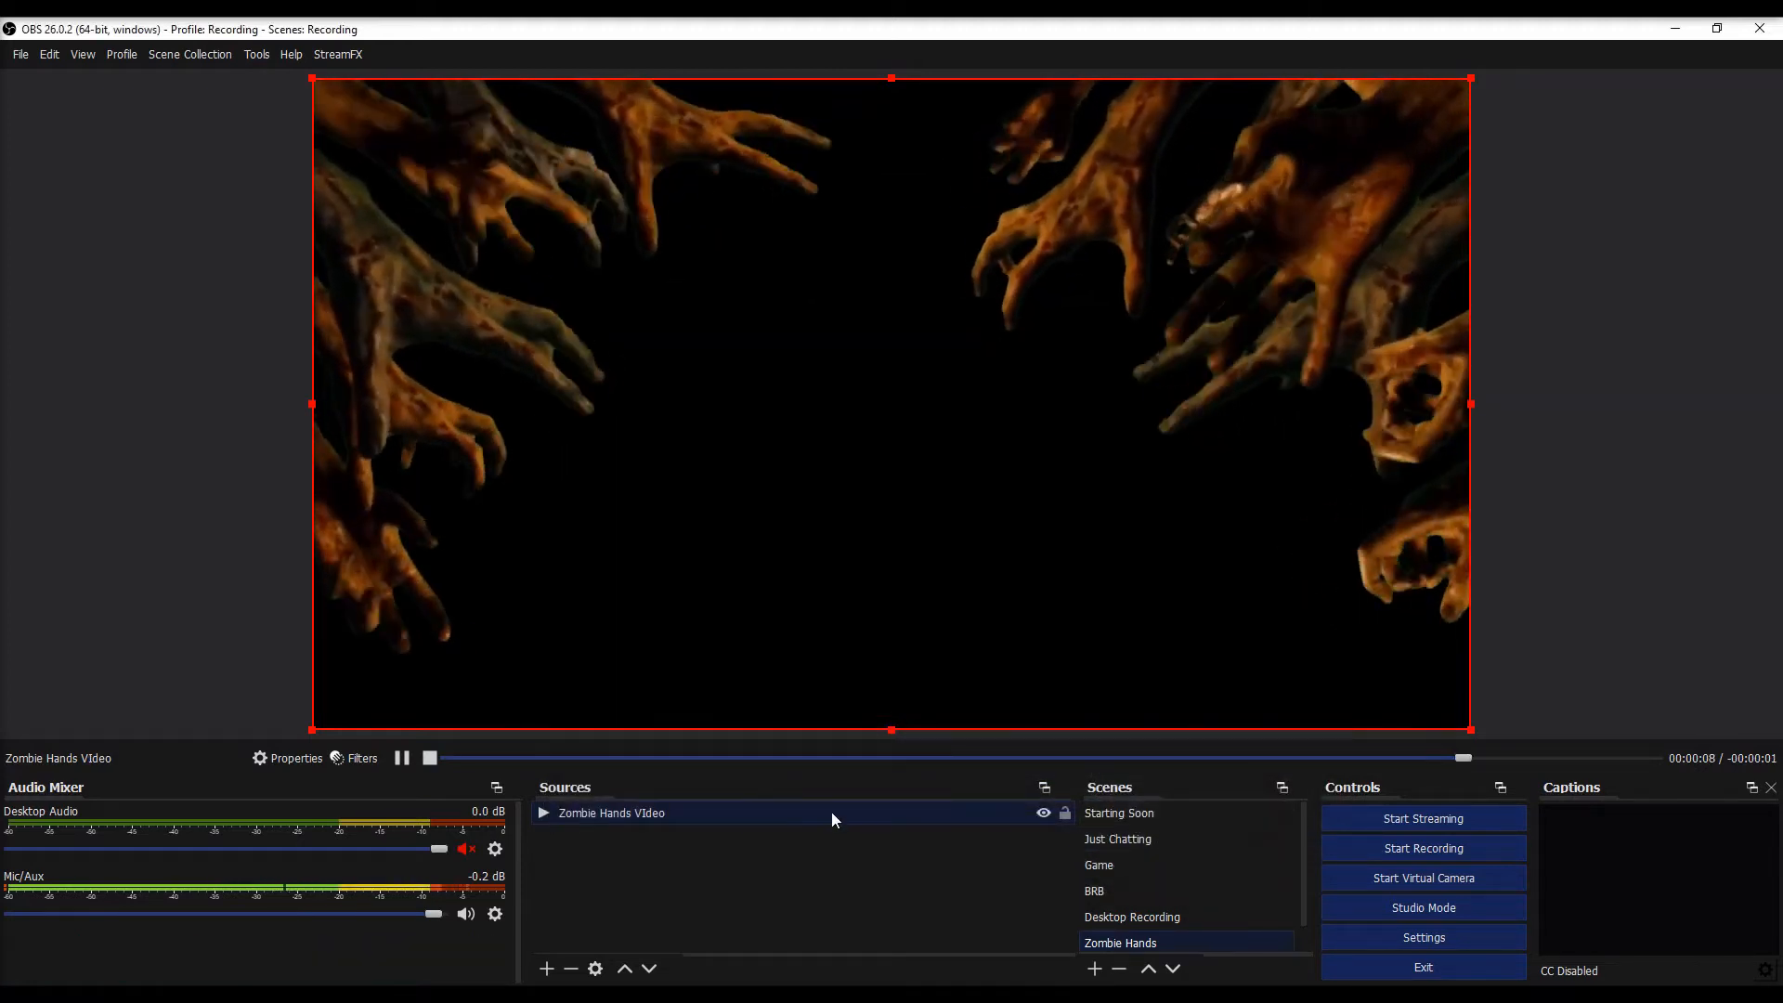
{"action": "left_click", "coordinate": [1133, 818]}
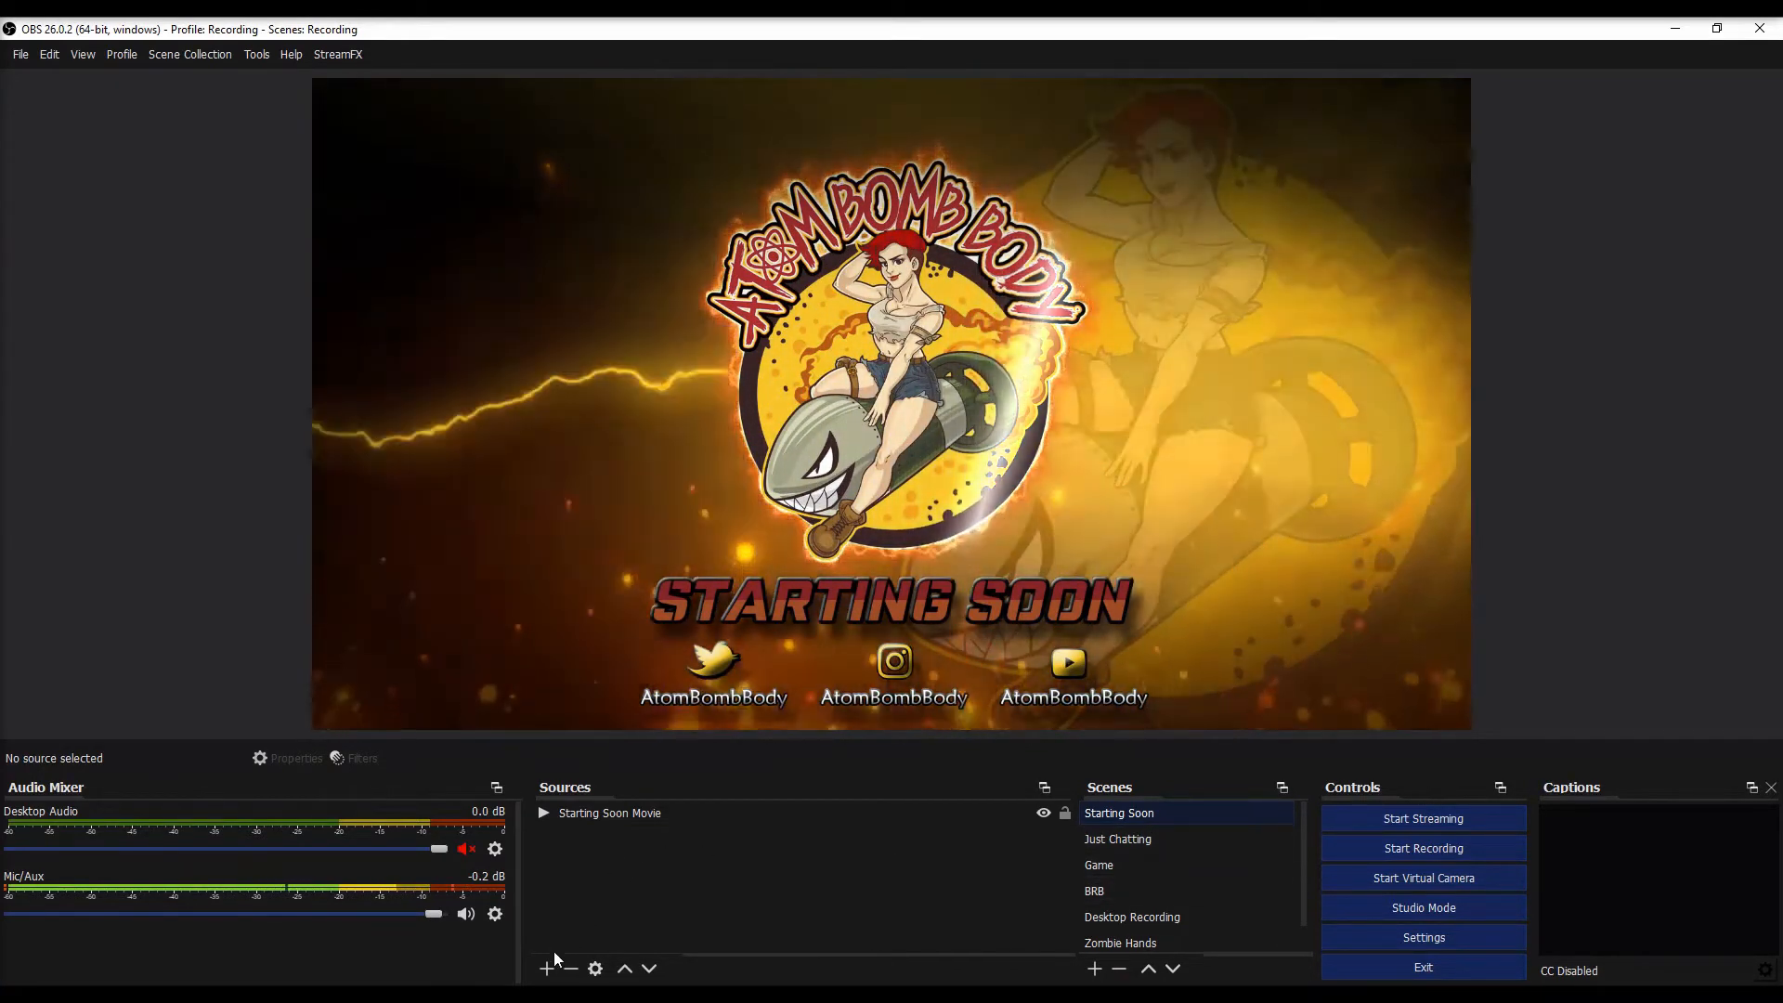
{"action": "left_click", "coordinate": [554, 956]}
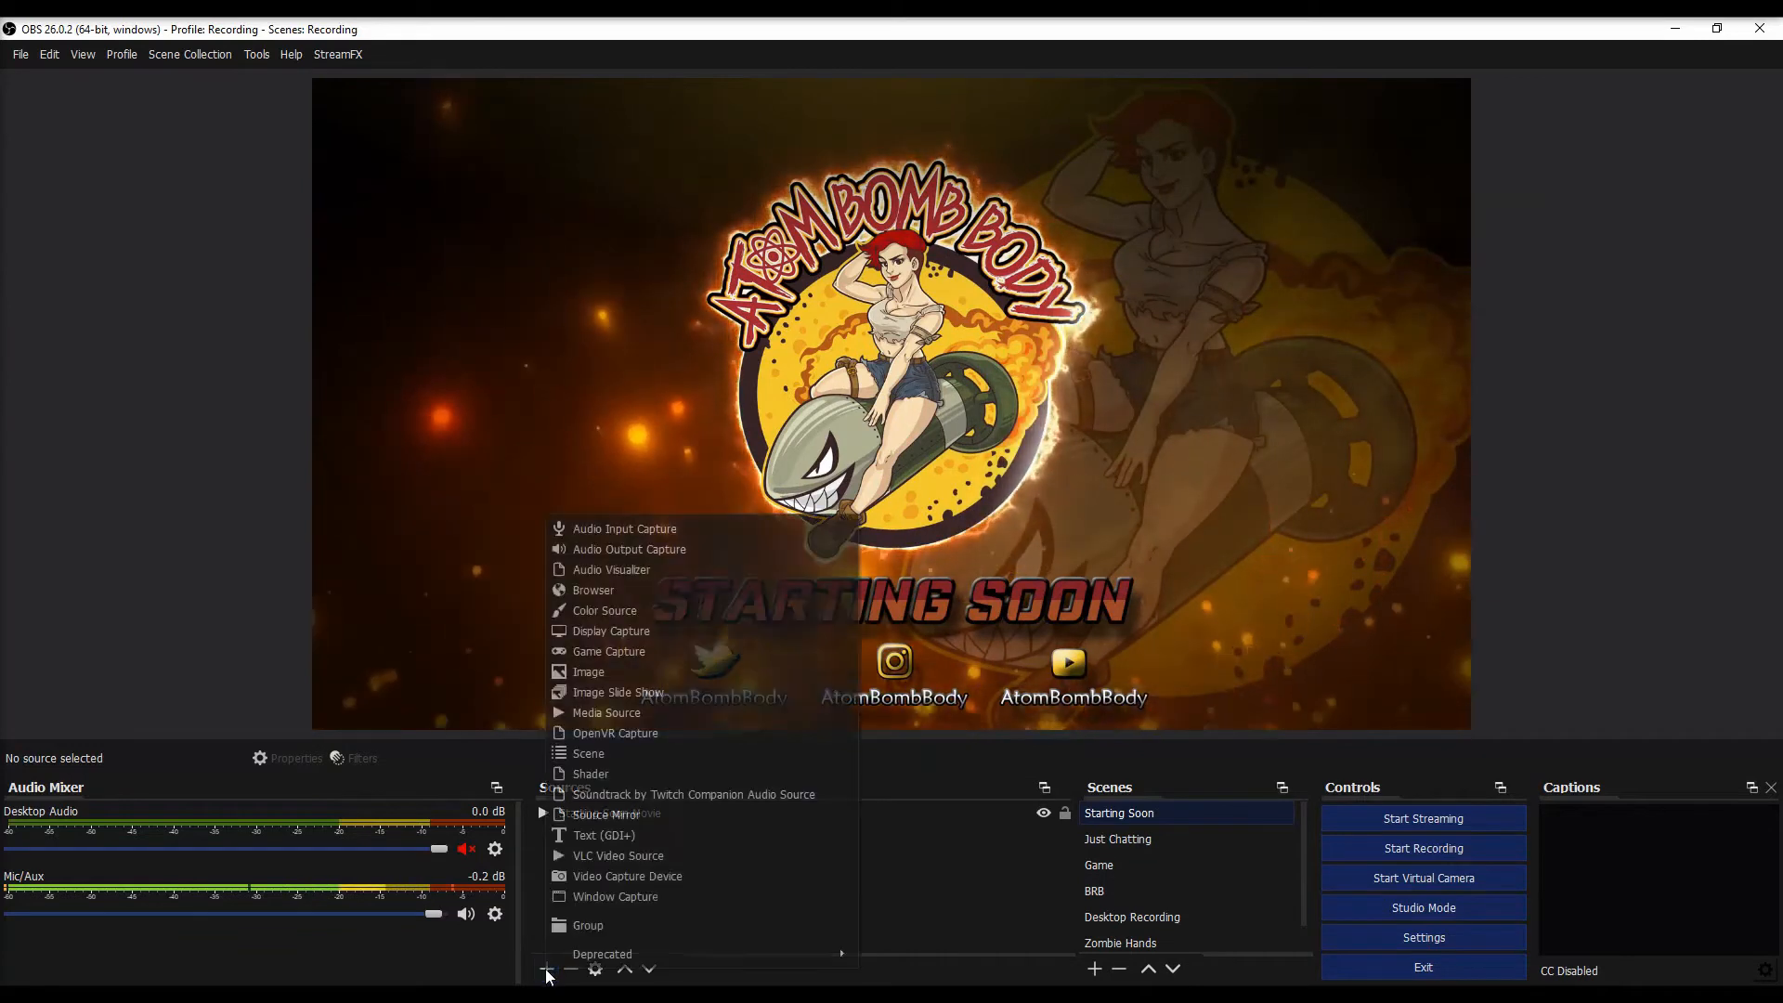
{"action": "left_click", "coordinate": [616, 754]}
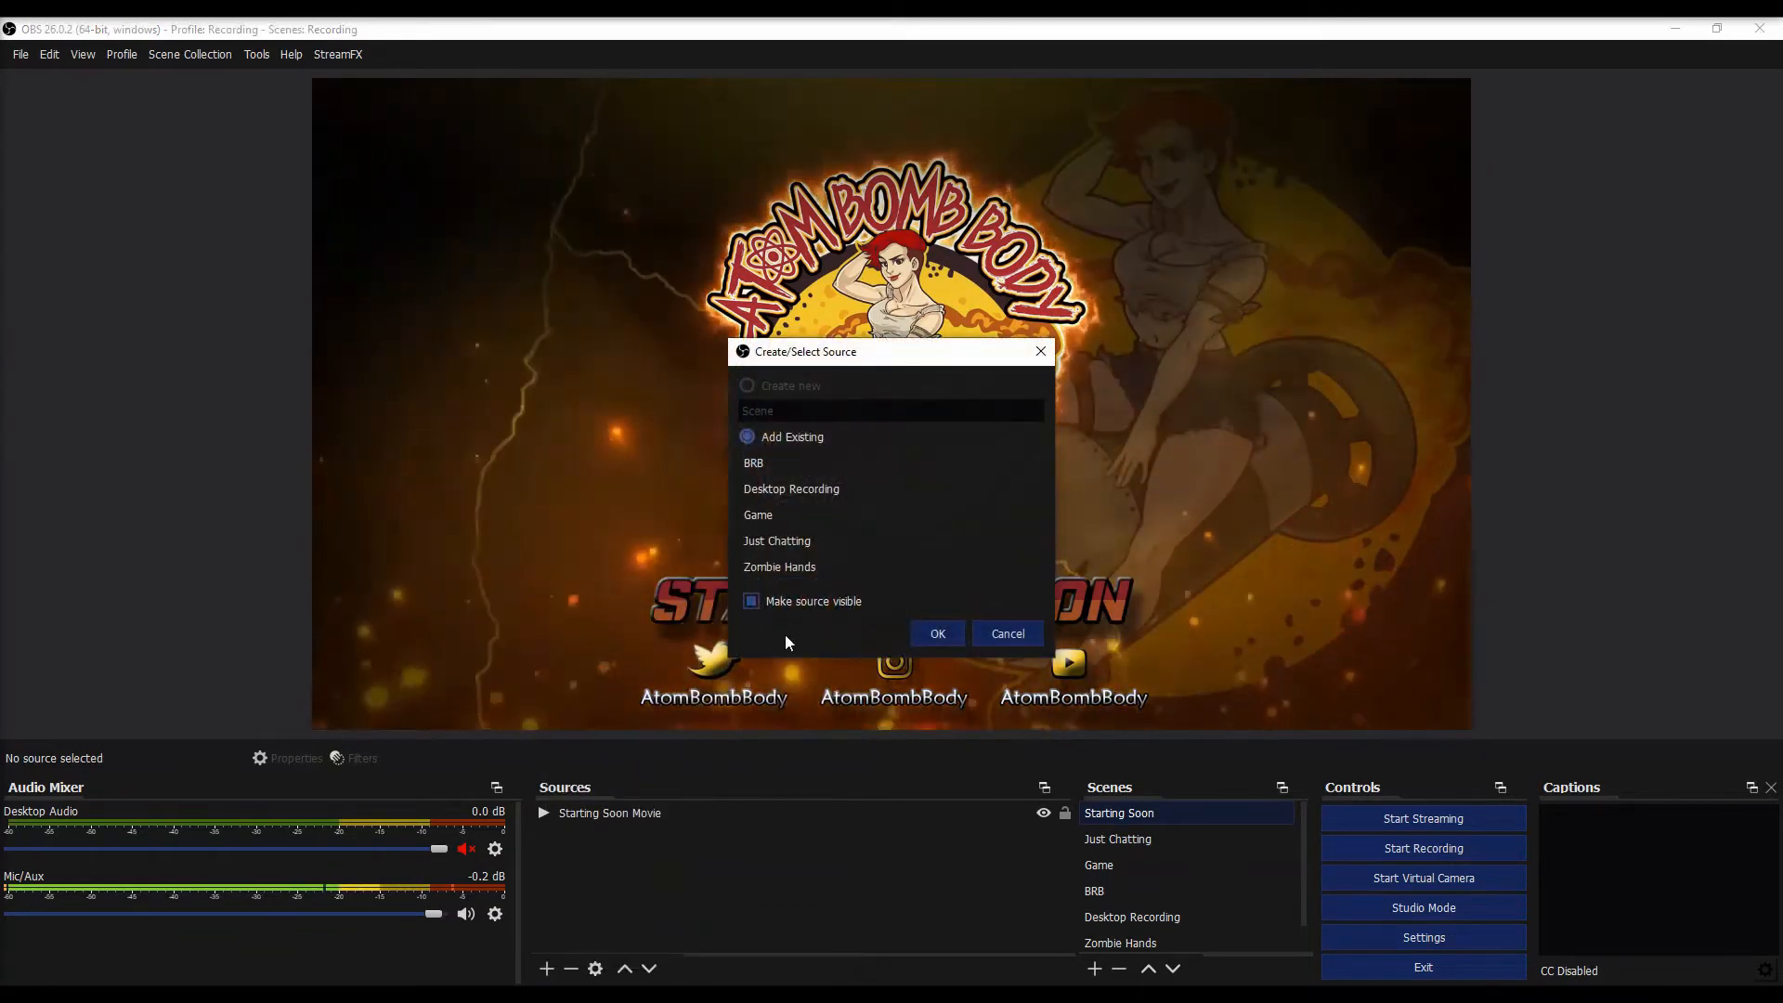
{"action": "left_click", "coordinate": [933, 634]}
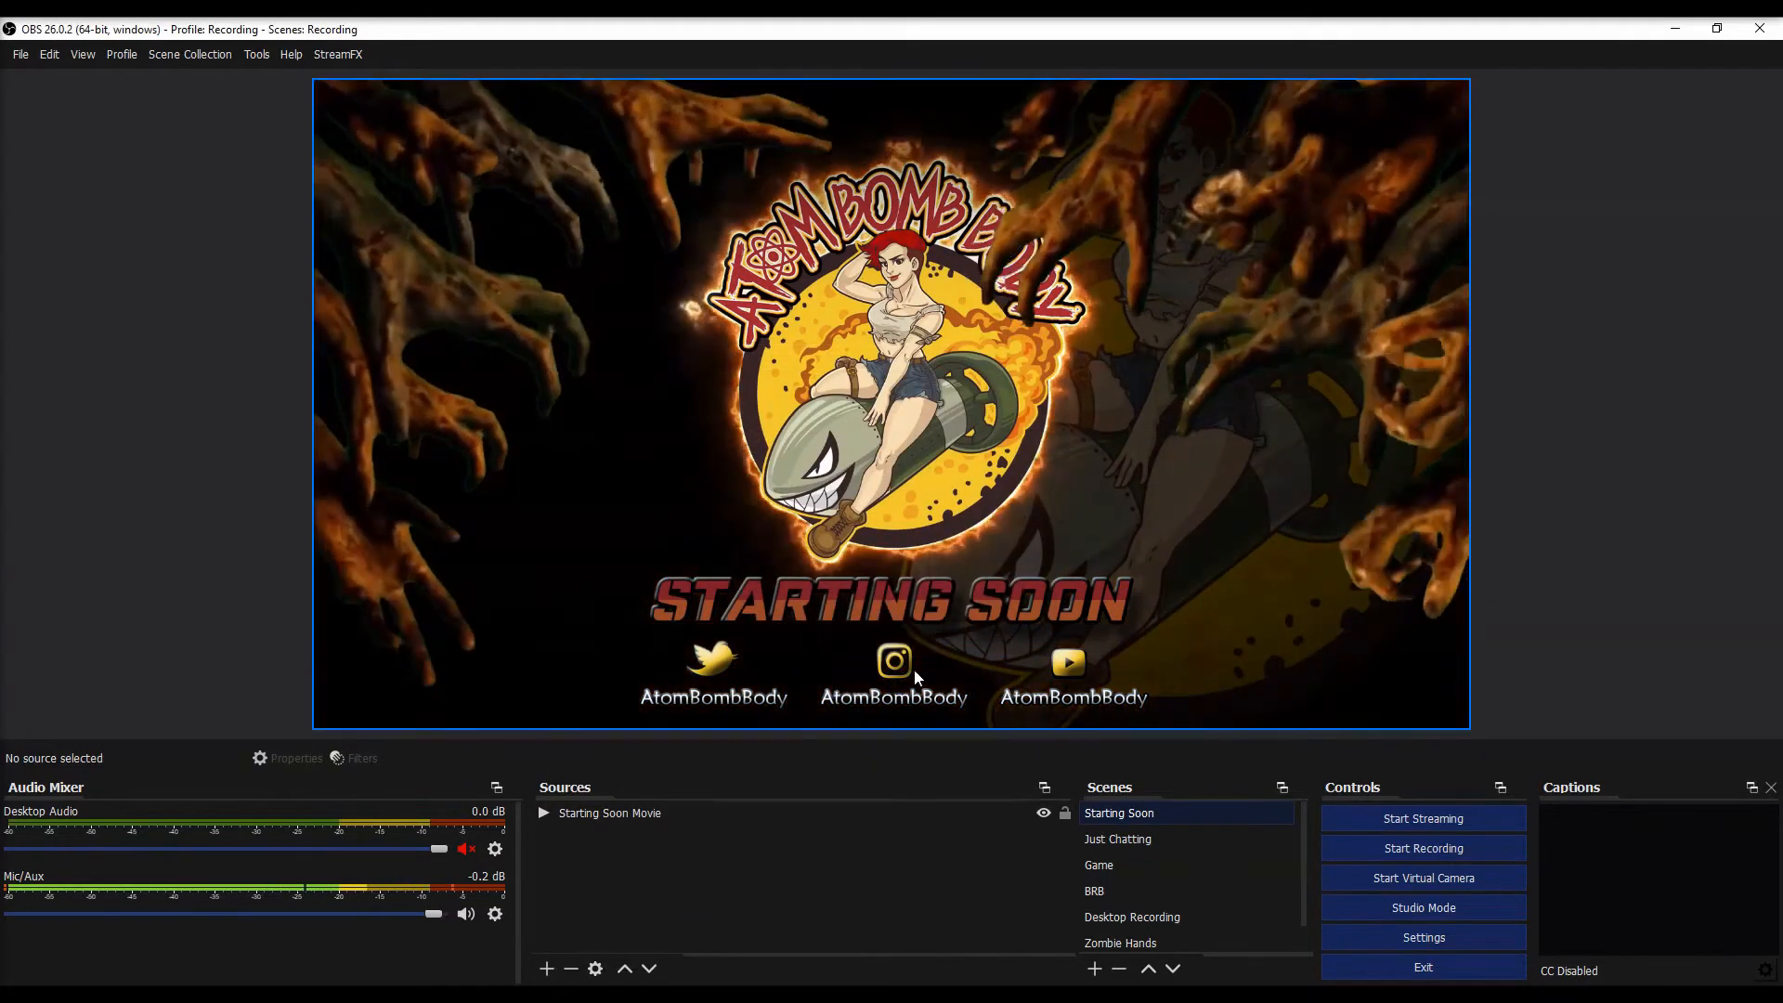
{"action": "left_click", "coordinate": [1044, 813]}
Step: Add the existing Zombie Hands scene as a visible source in the Just Chatting scene
{"action": "left_click", "coordinate": [1149, 839]}
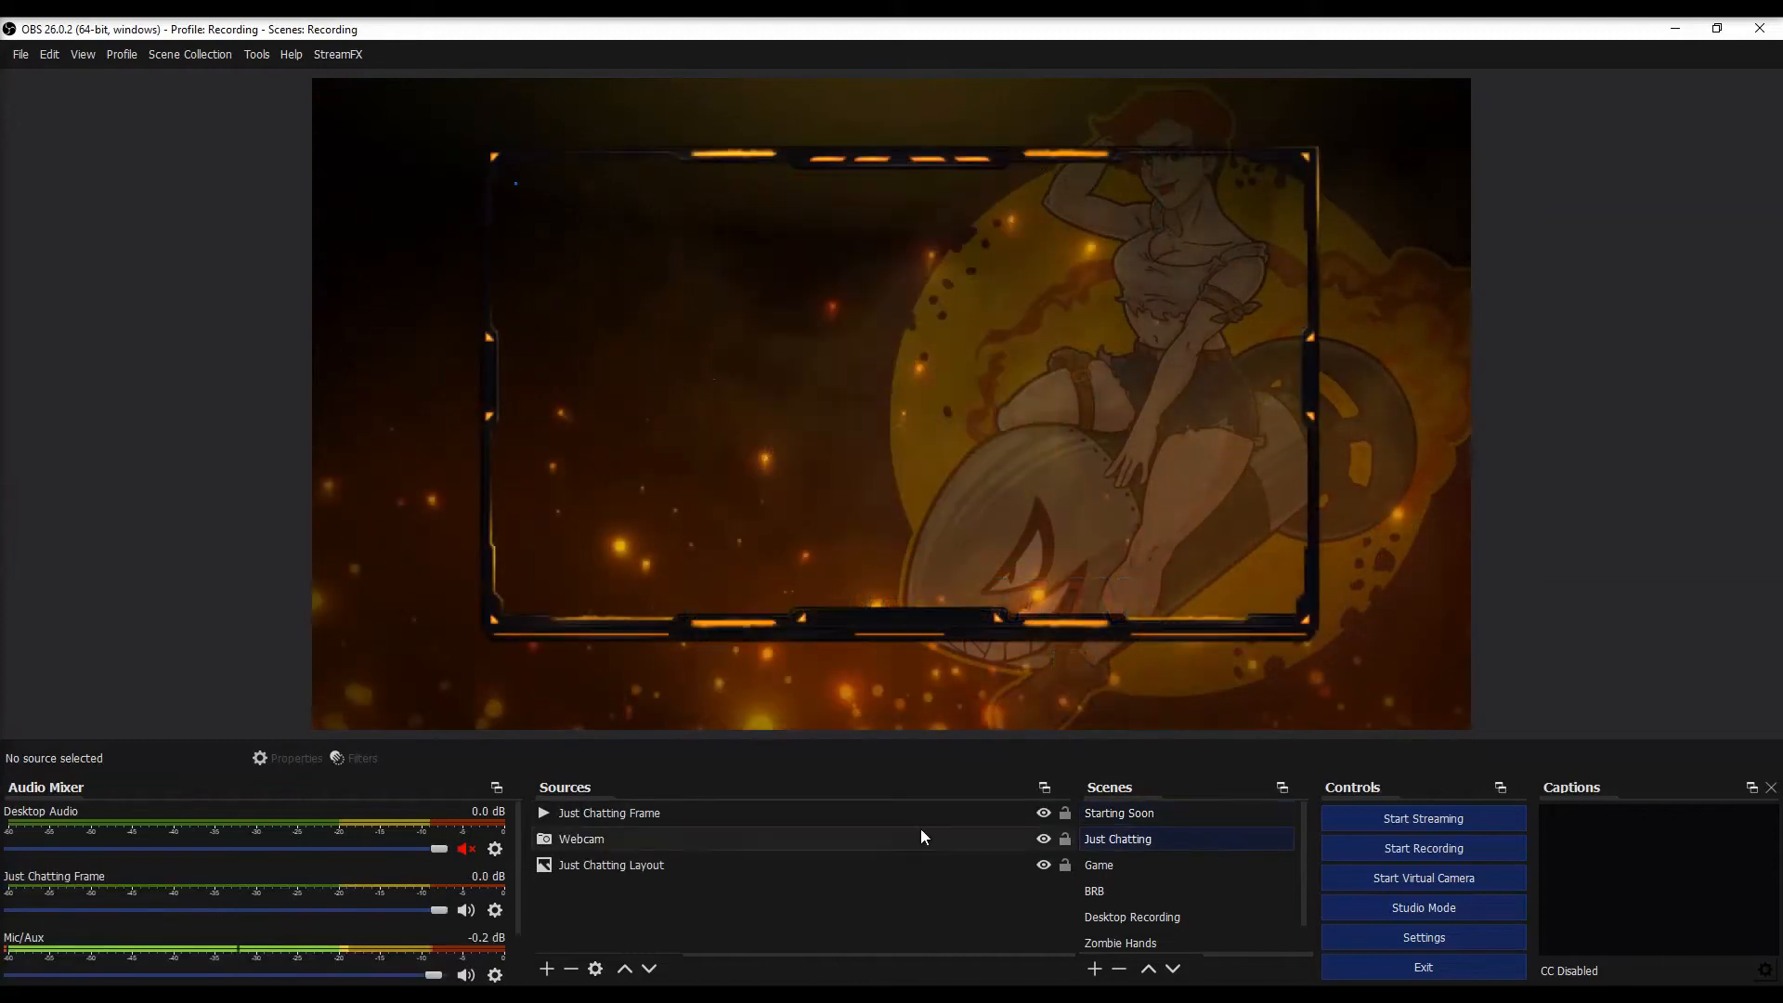
{"action": "left_click", "coordinate": [547, 969]}
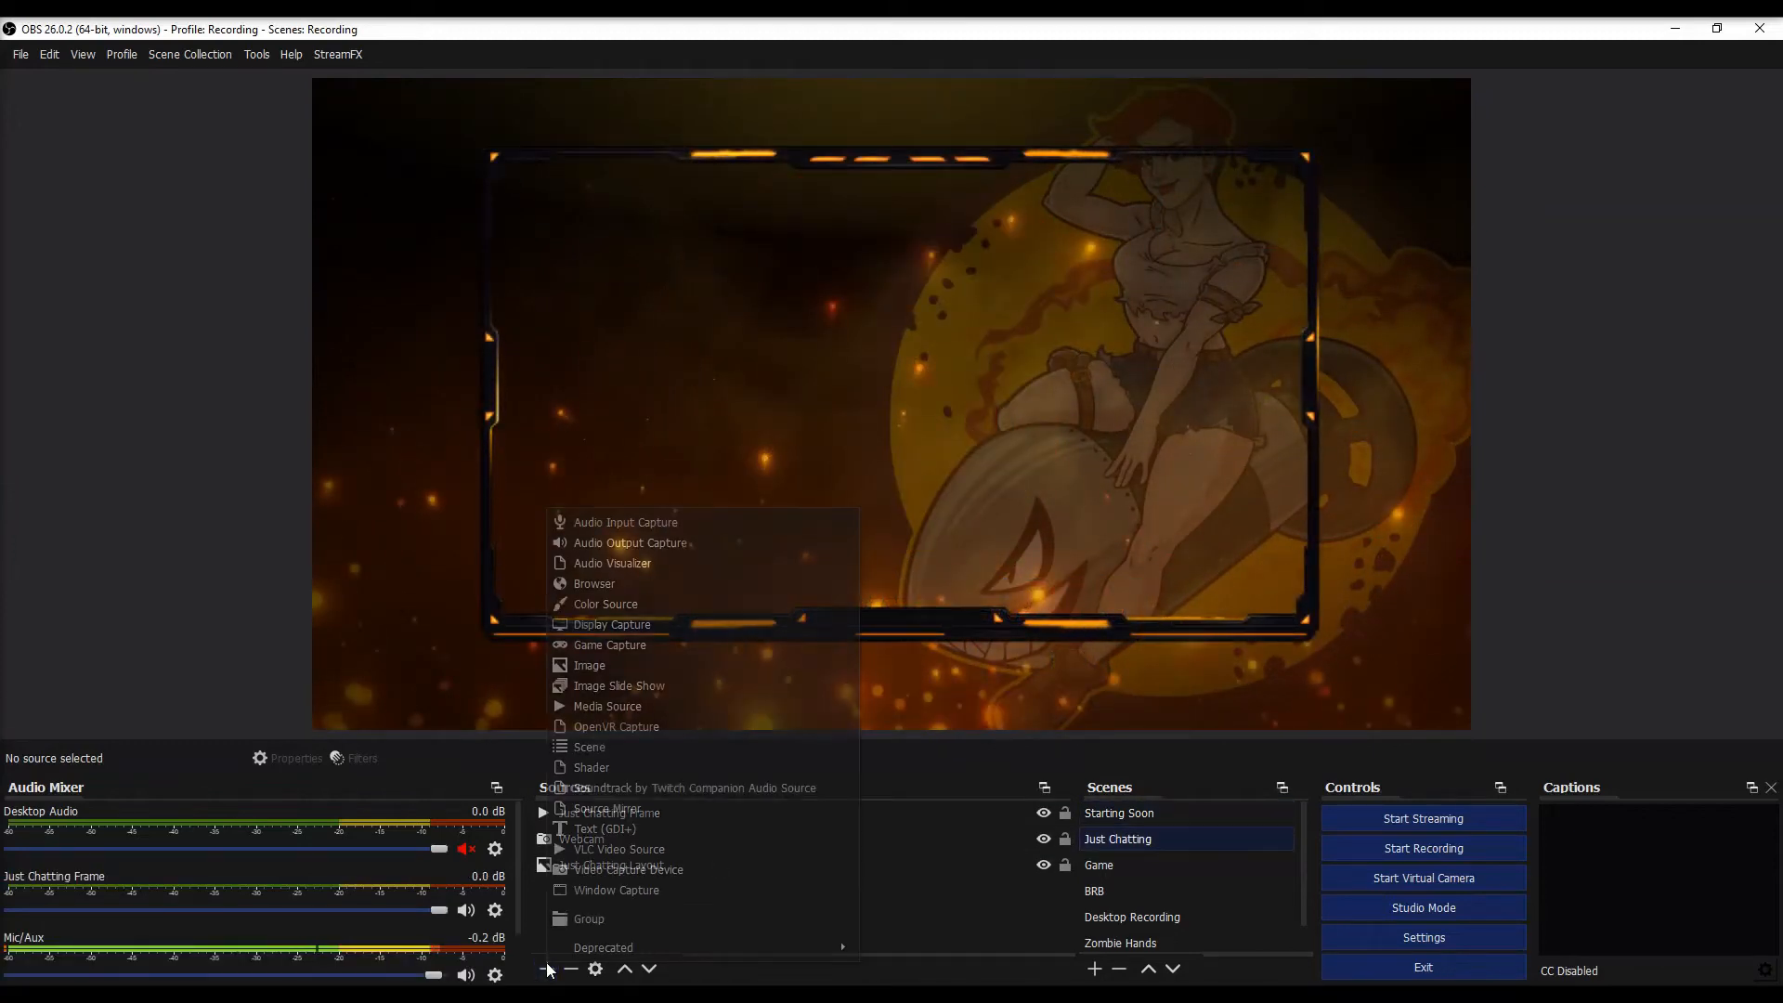
{"action": "left_click", "coordinate": [602, 748]}
{"action": "left_click", "coordinate": [821, 561]}
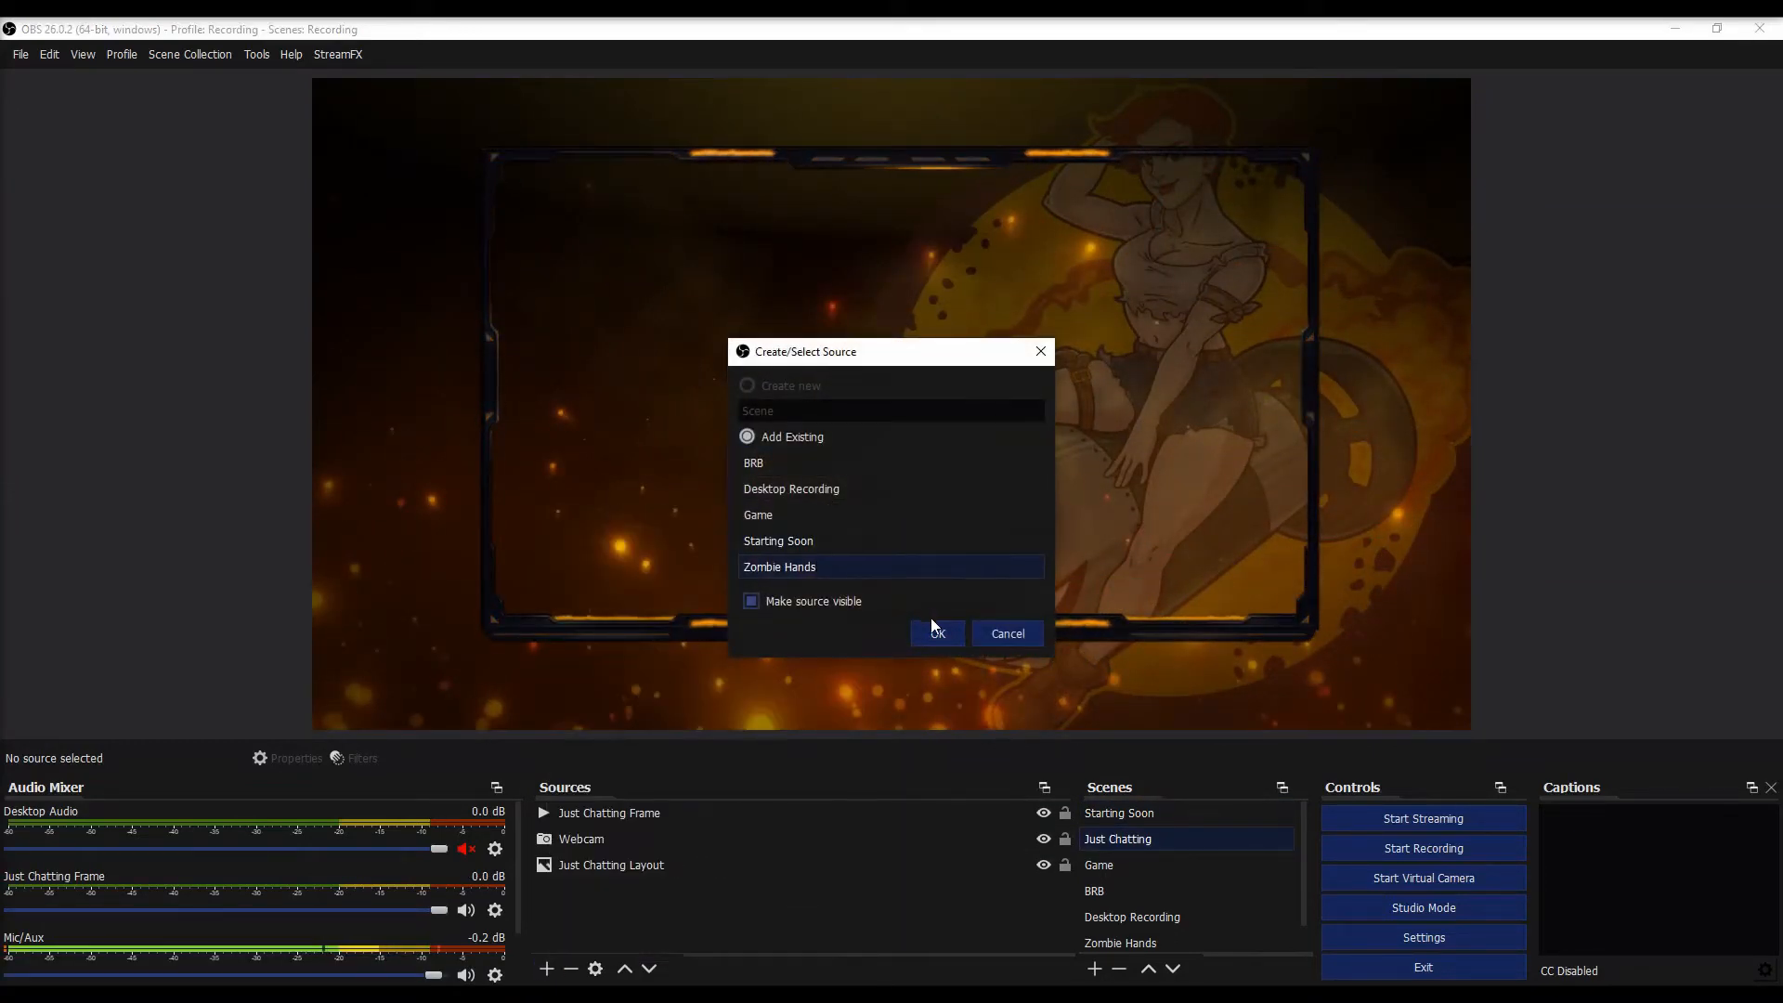
{"action": "left_click", "coordinate": [936, 632]}
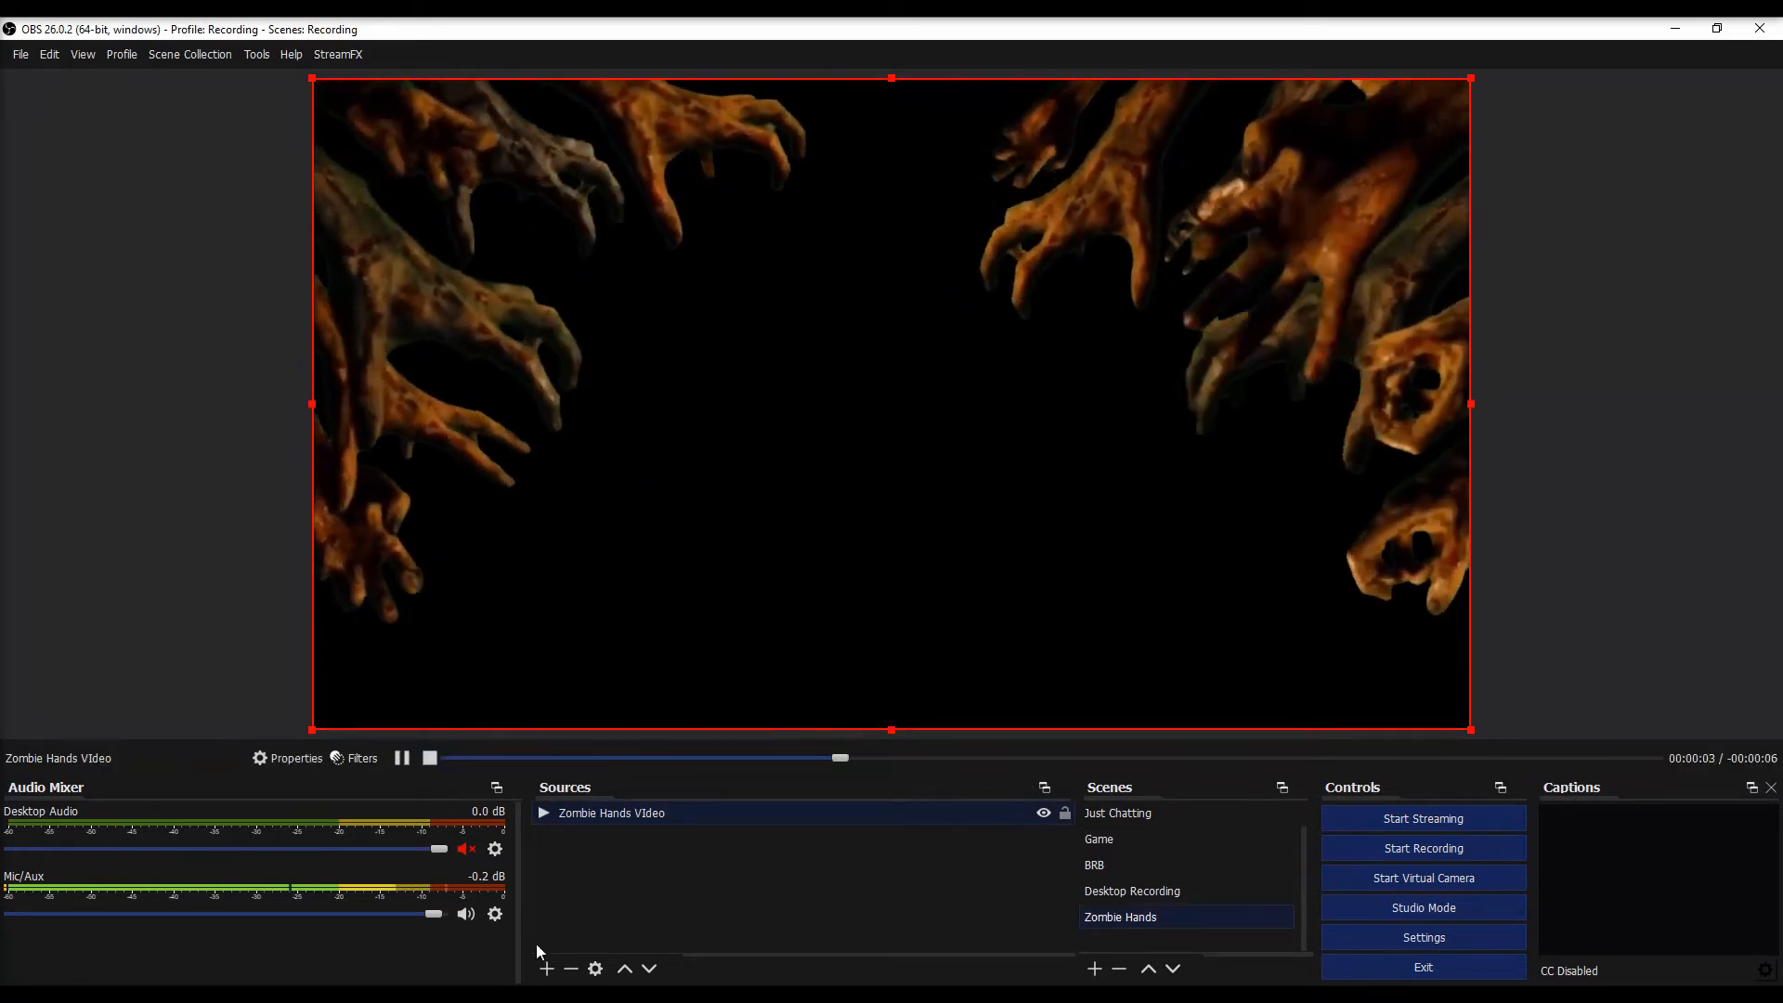
Step: Create a new media source named Horde Sound in the Zombie Hands scene
{"action": "left_click", "coordinate": [546, 968]}
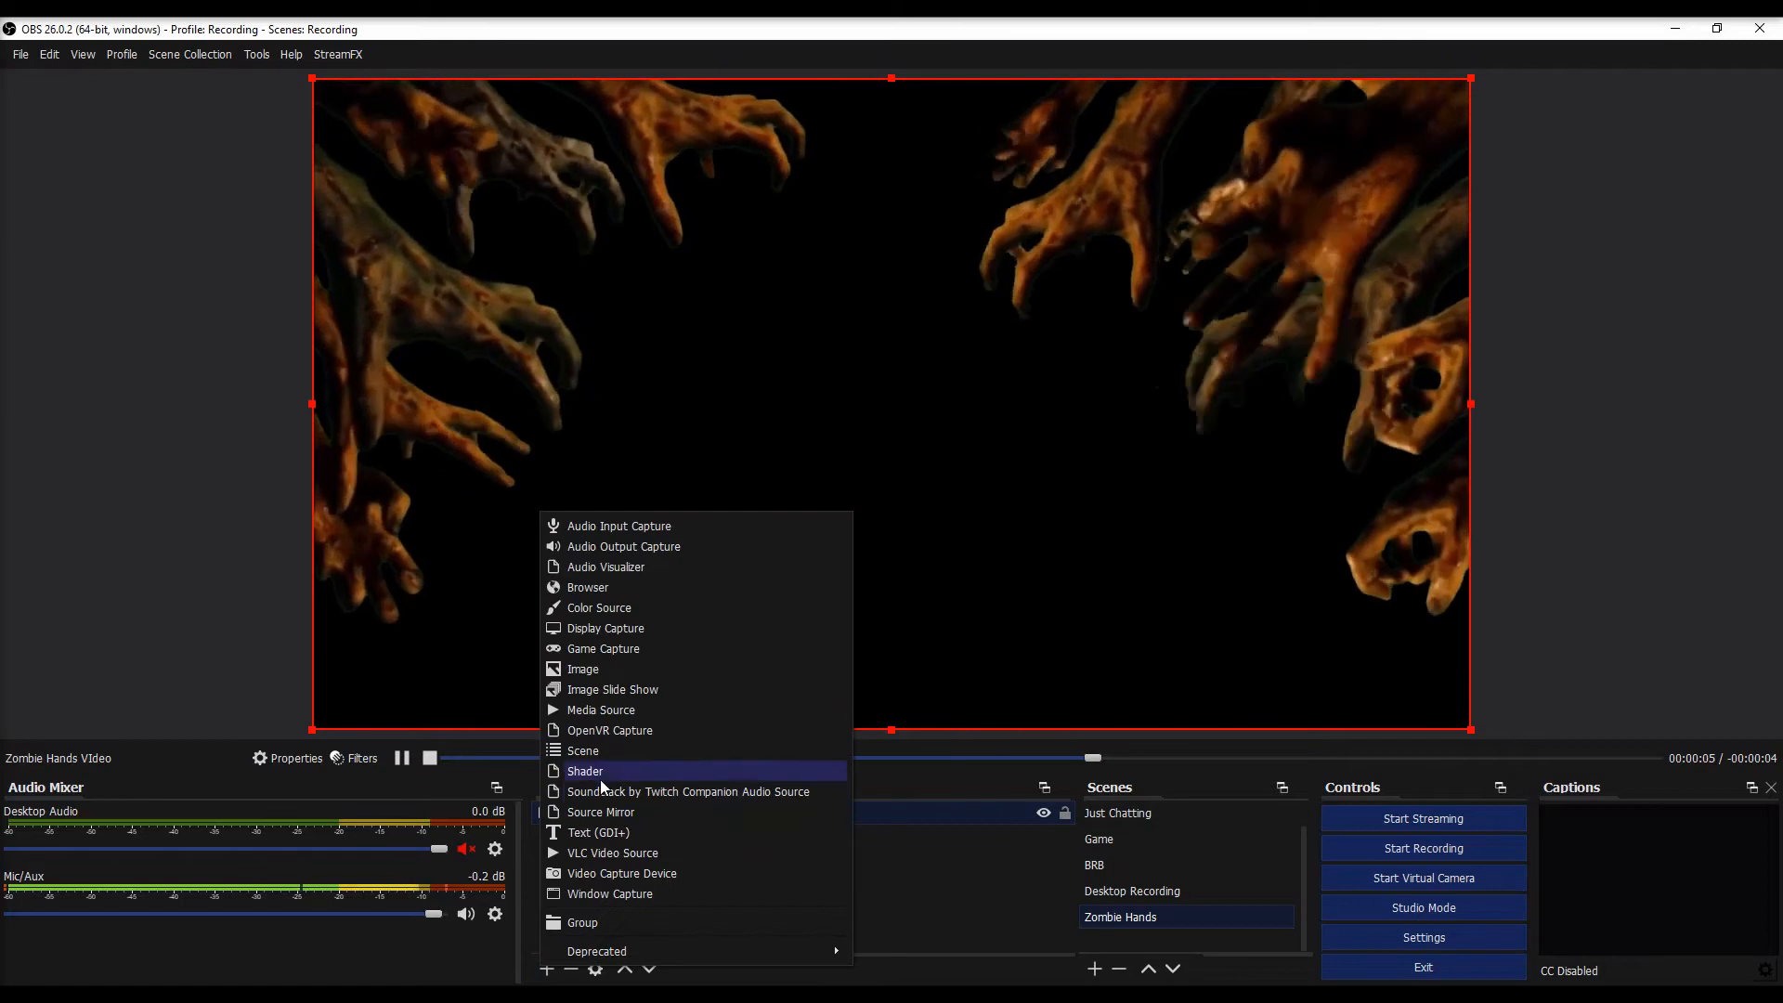
{"action": "left_click", "coordinate": [604, 711]}
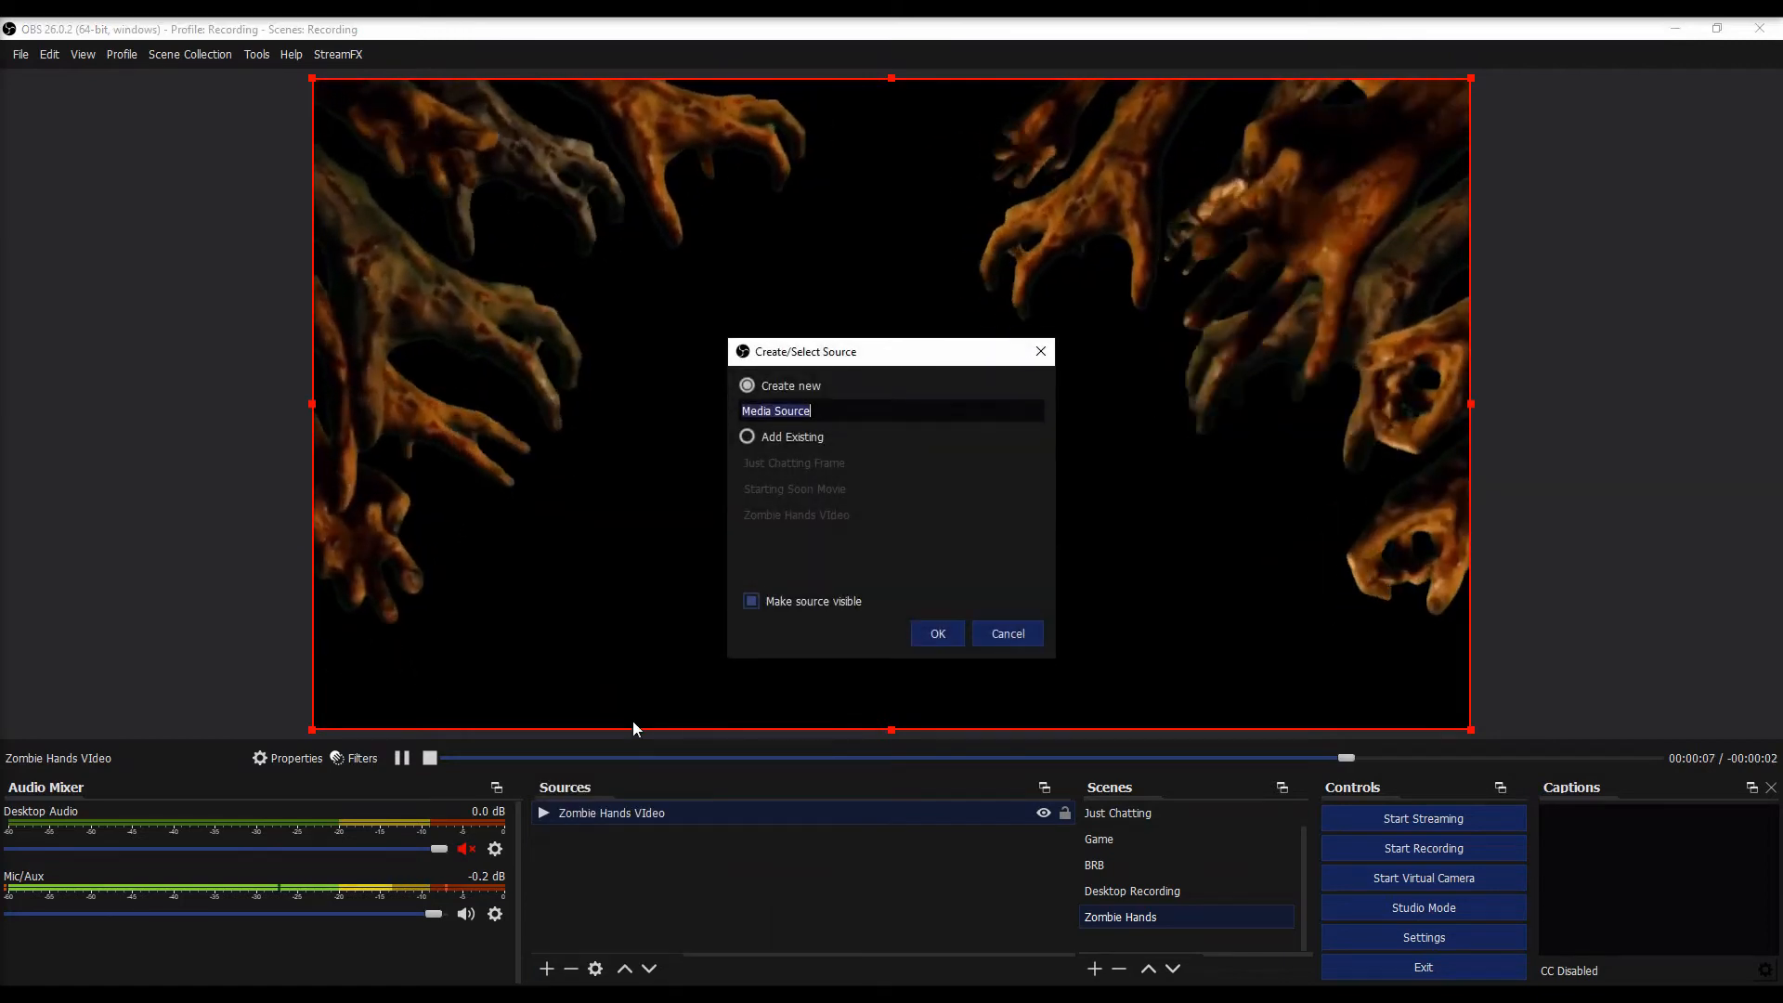
{"action": "type", "text": "Horde Sound"}
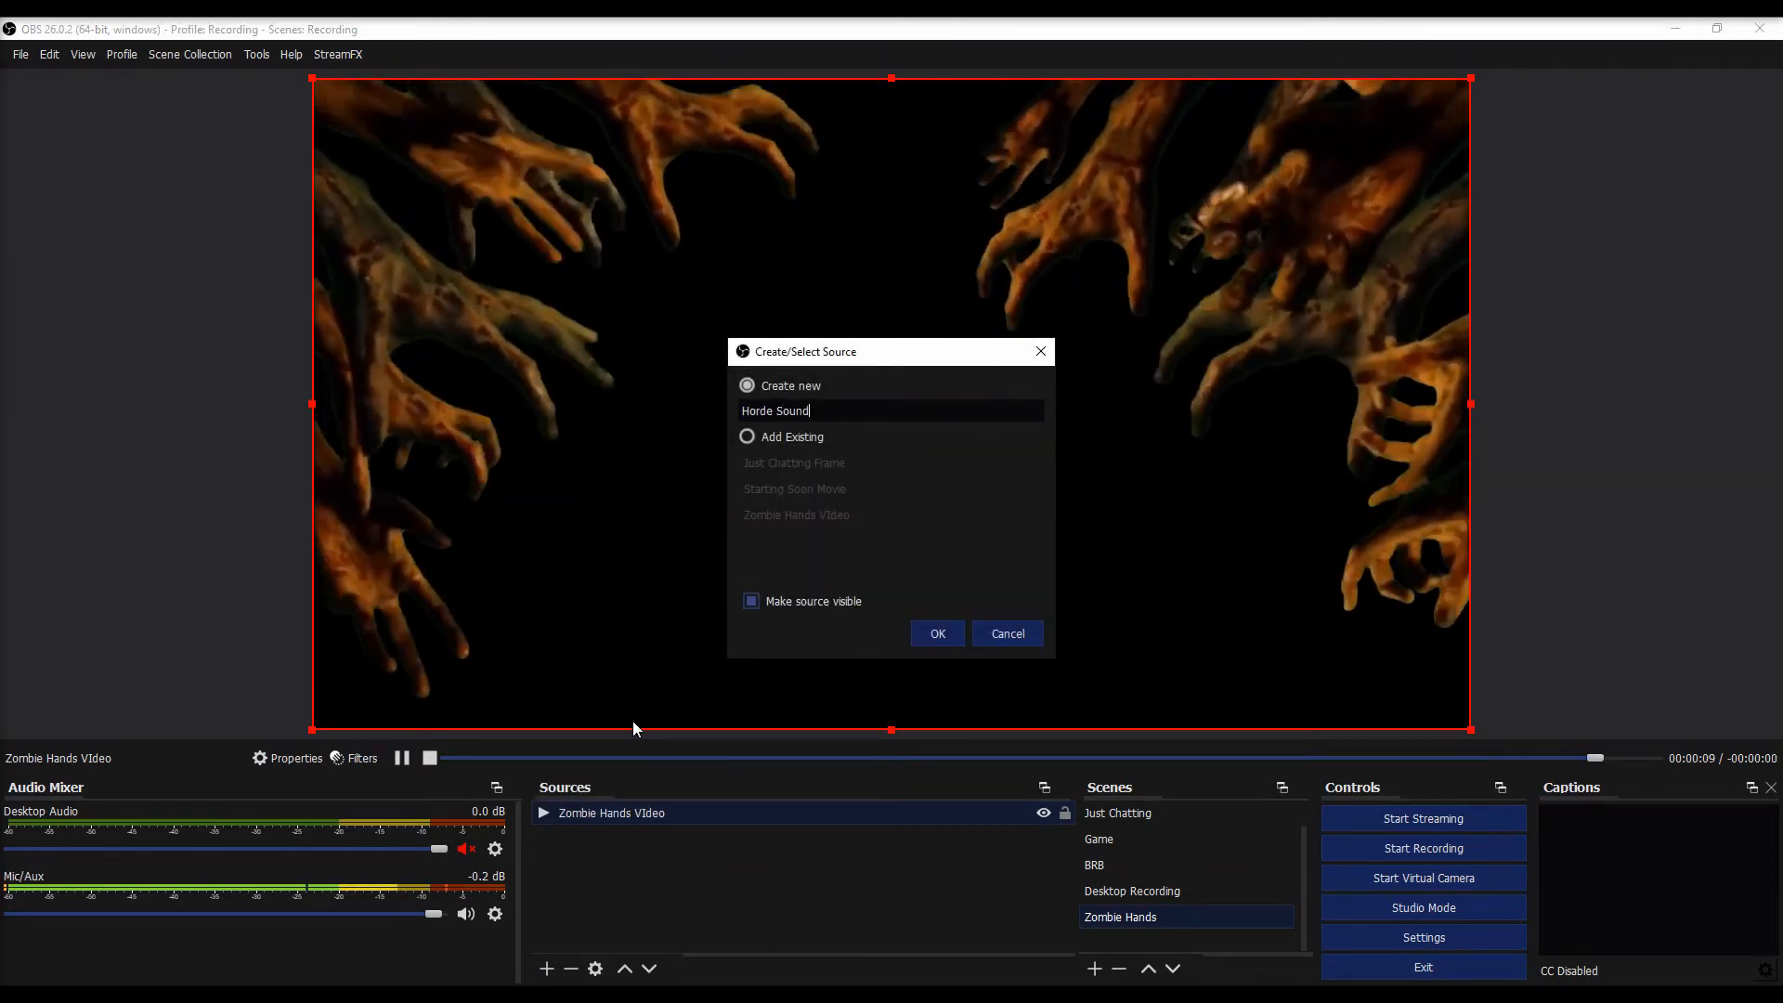
{"action": "left_click", "coordinate": [943, 636]}
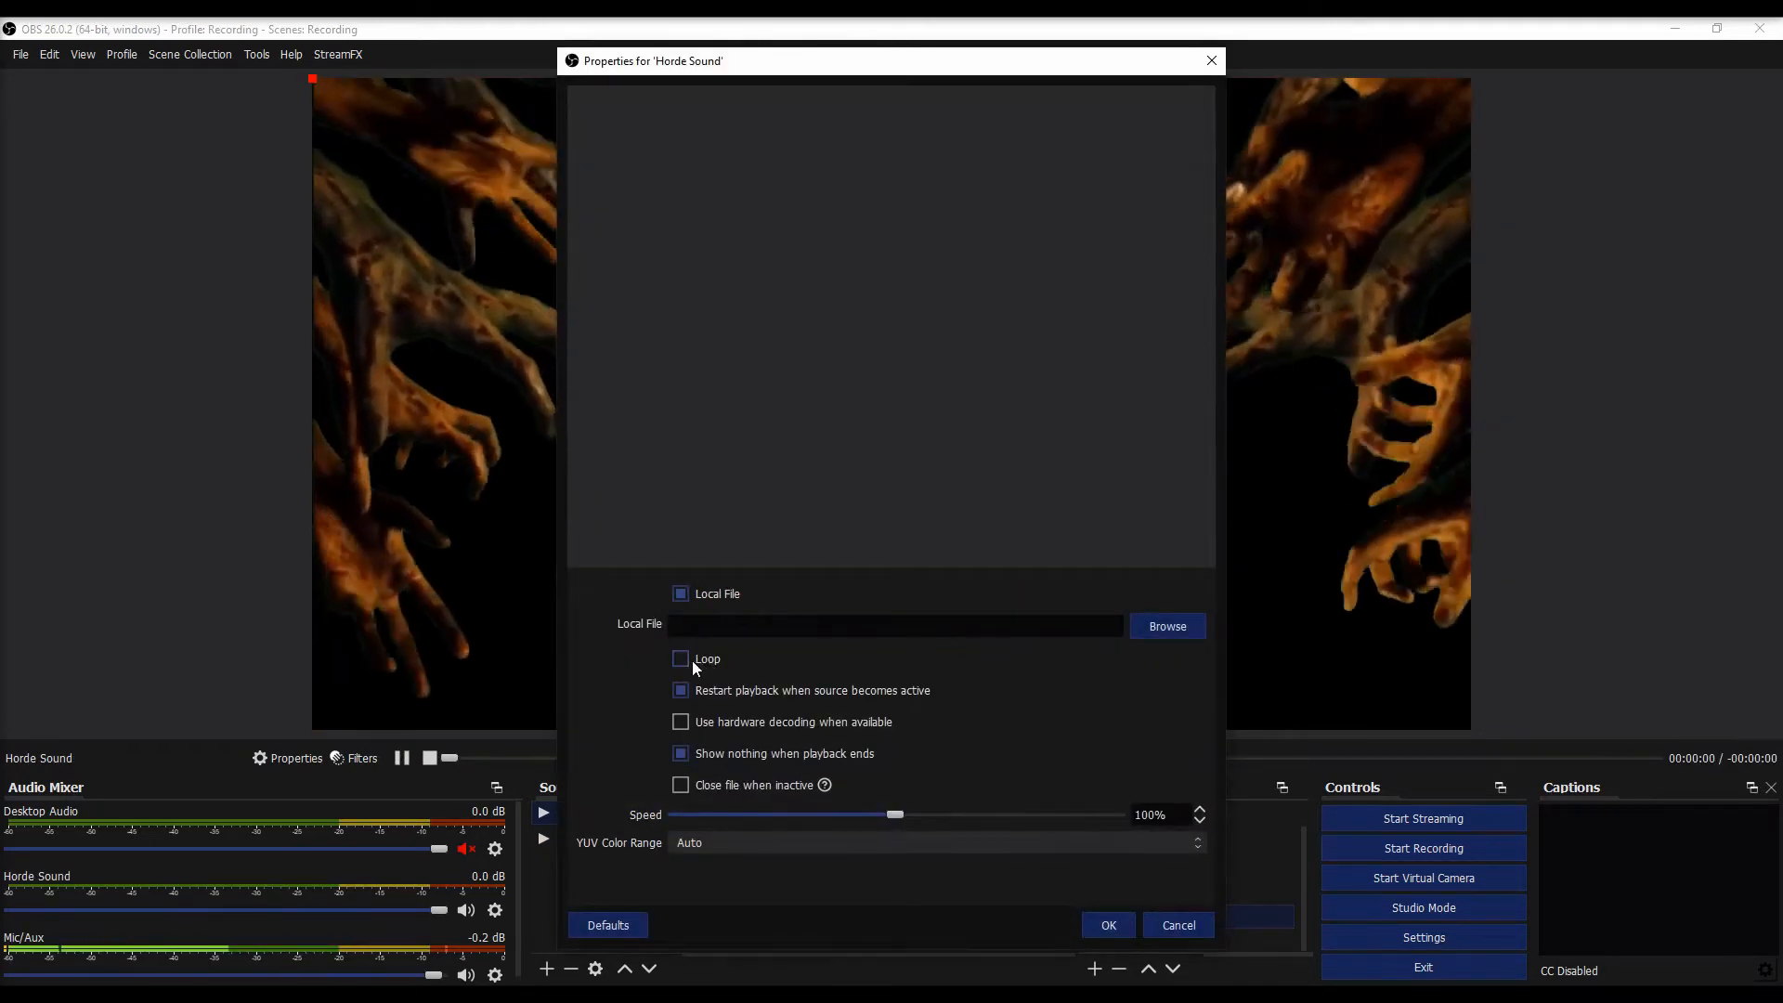
Step: Load the enraged zombies MP3 from the Halloween folder as a looping file for Horde Sound and lower its volume to -19.8 dB
{"action": "left_click", "coordinate": [1162, 628]}
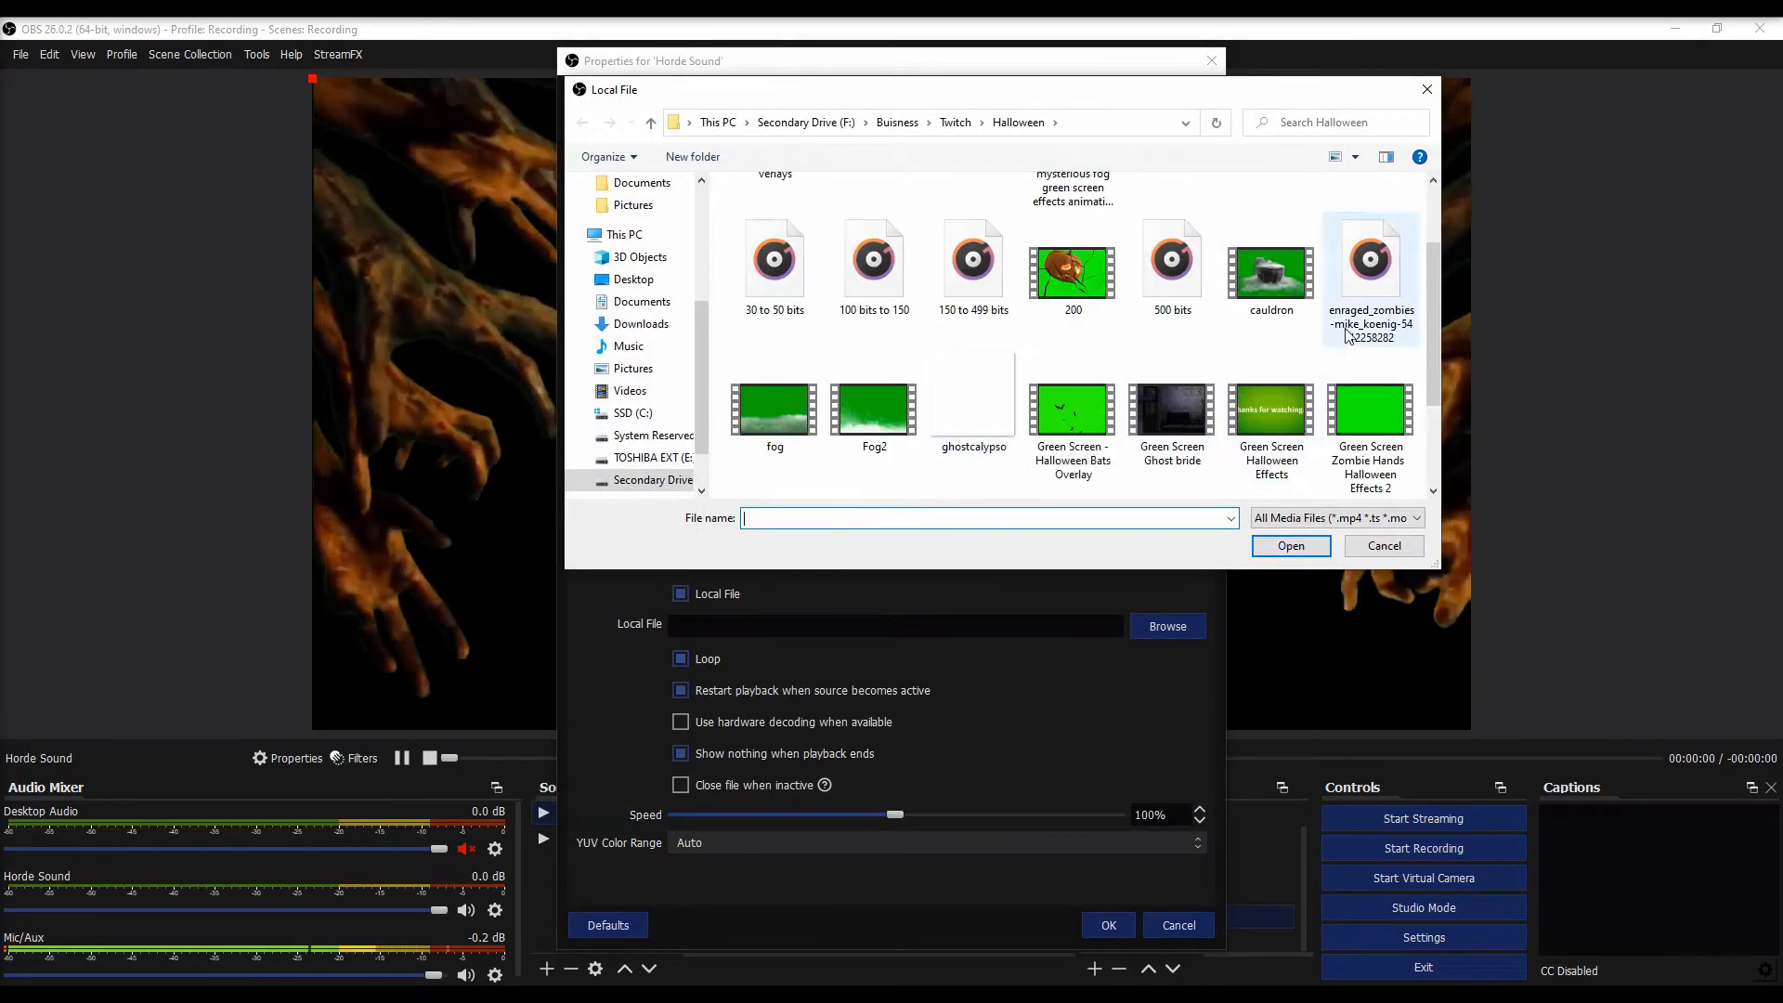
{"action": "left_click", "coordinate": [1291, 547]}
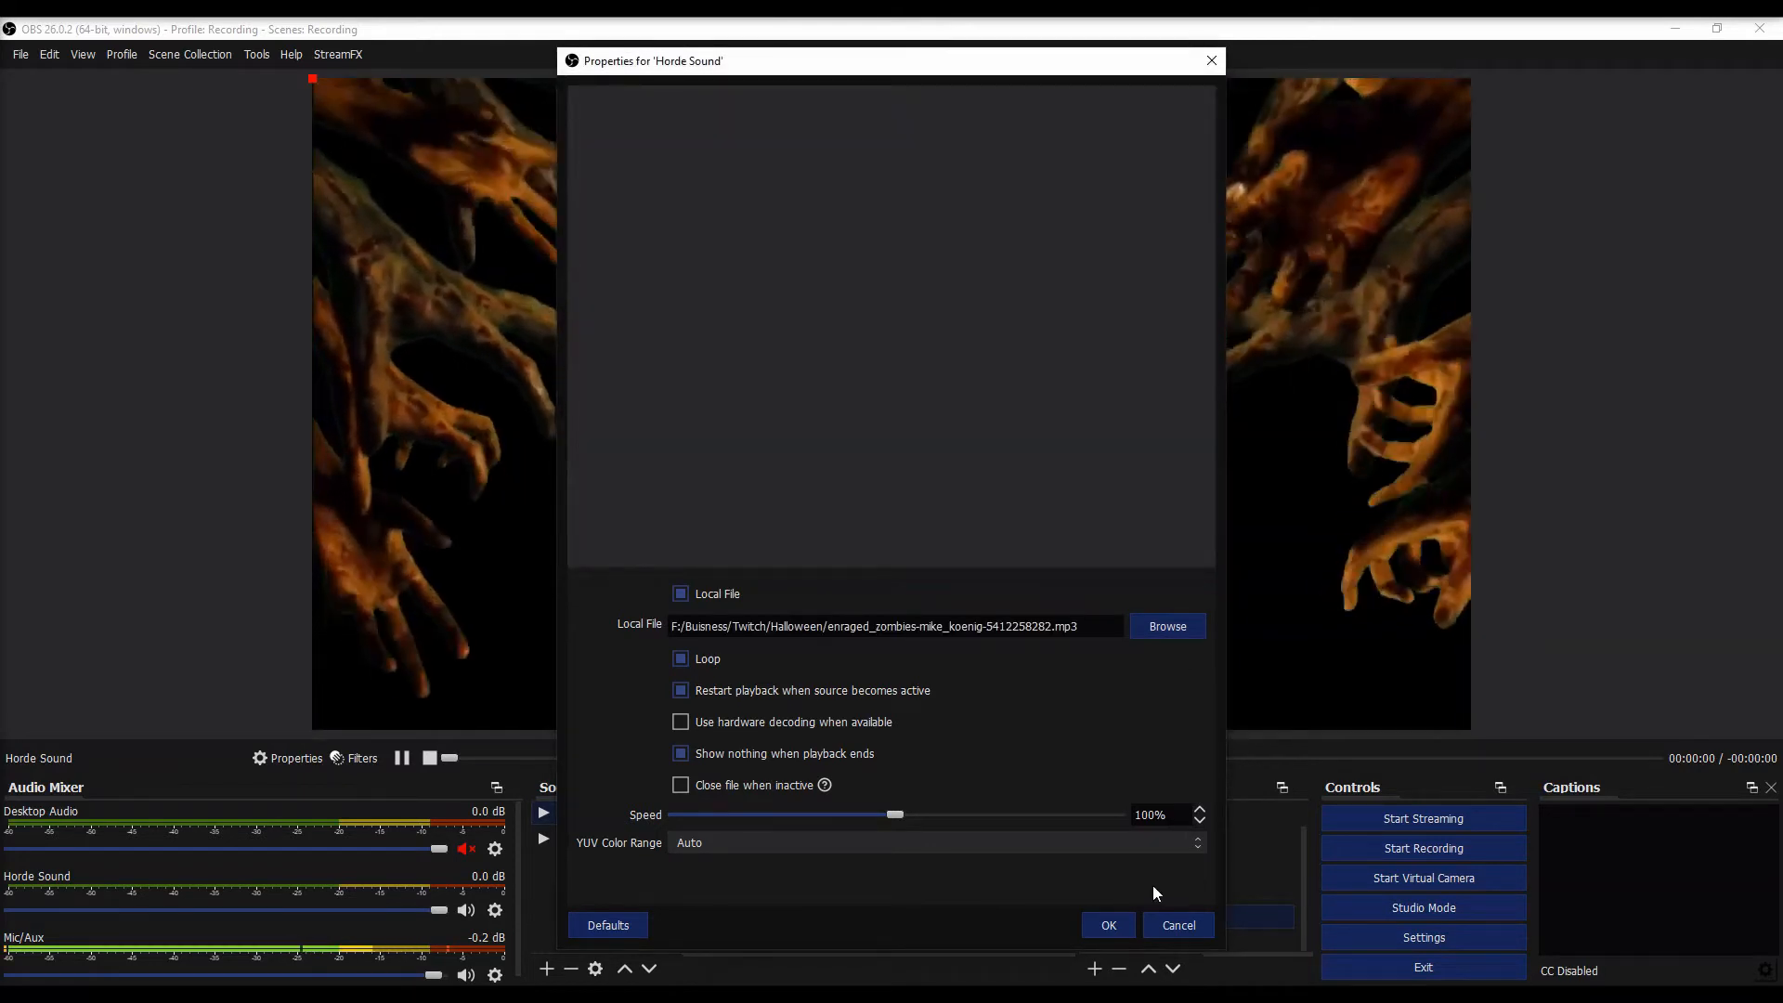
{"action": "left_click", "coordinate": [1110, 924]}
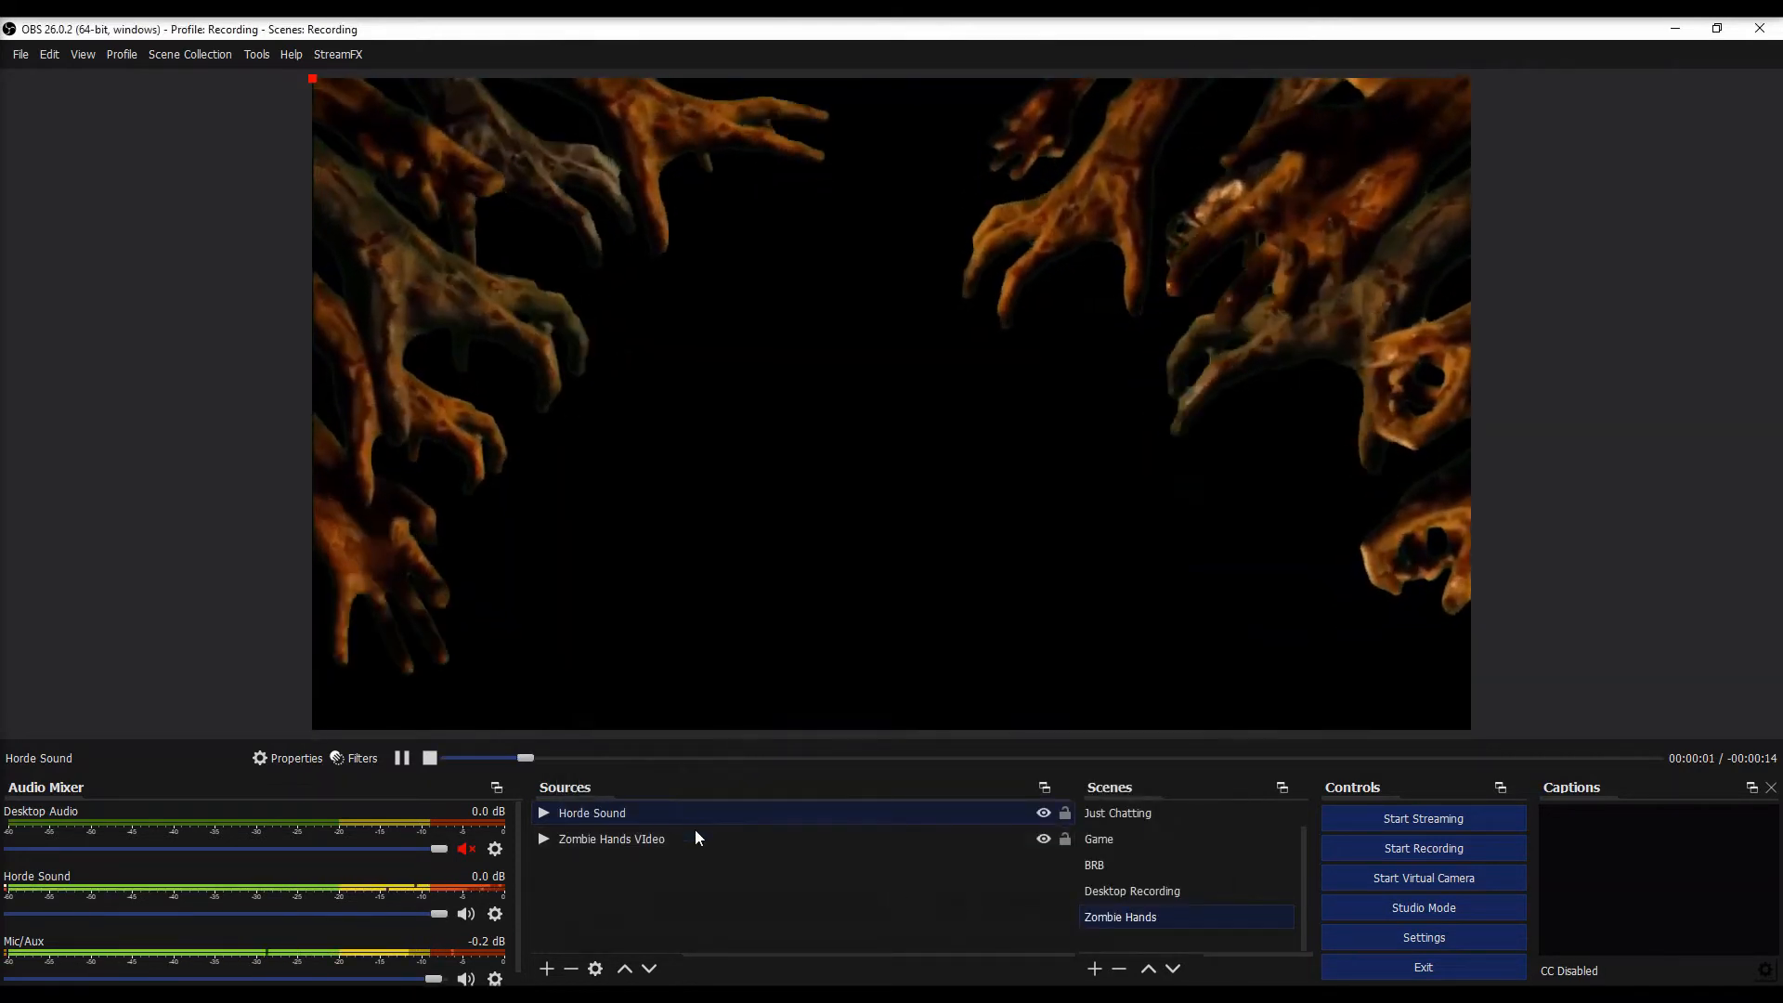
{"action": "left_click_drag", "start_coordinate": [439, 914], "coordinate": [223, 916]}
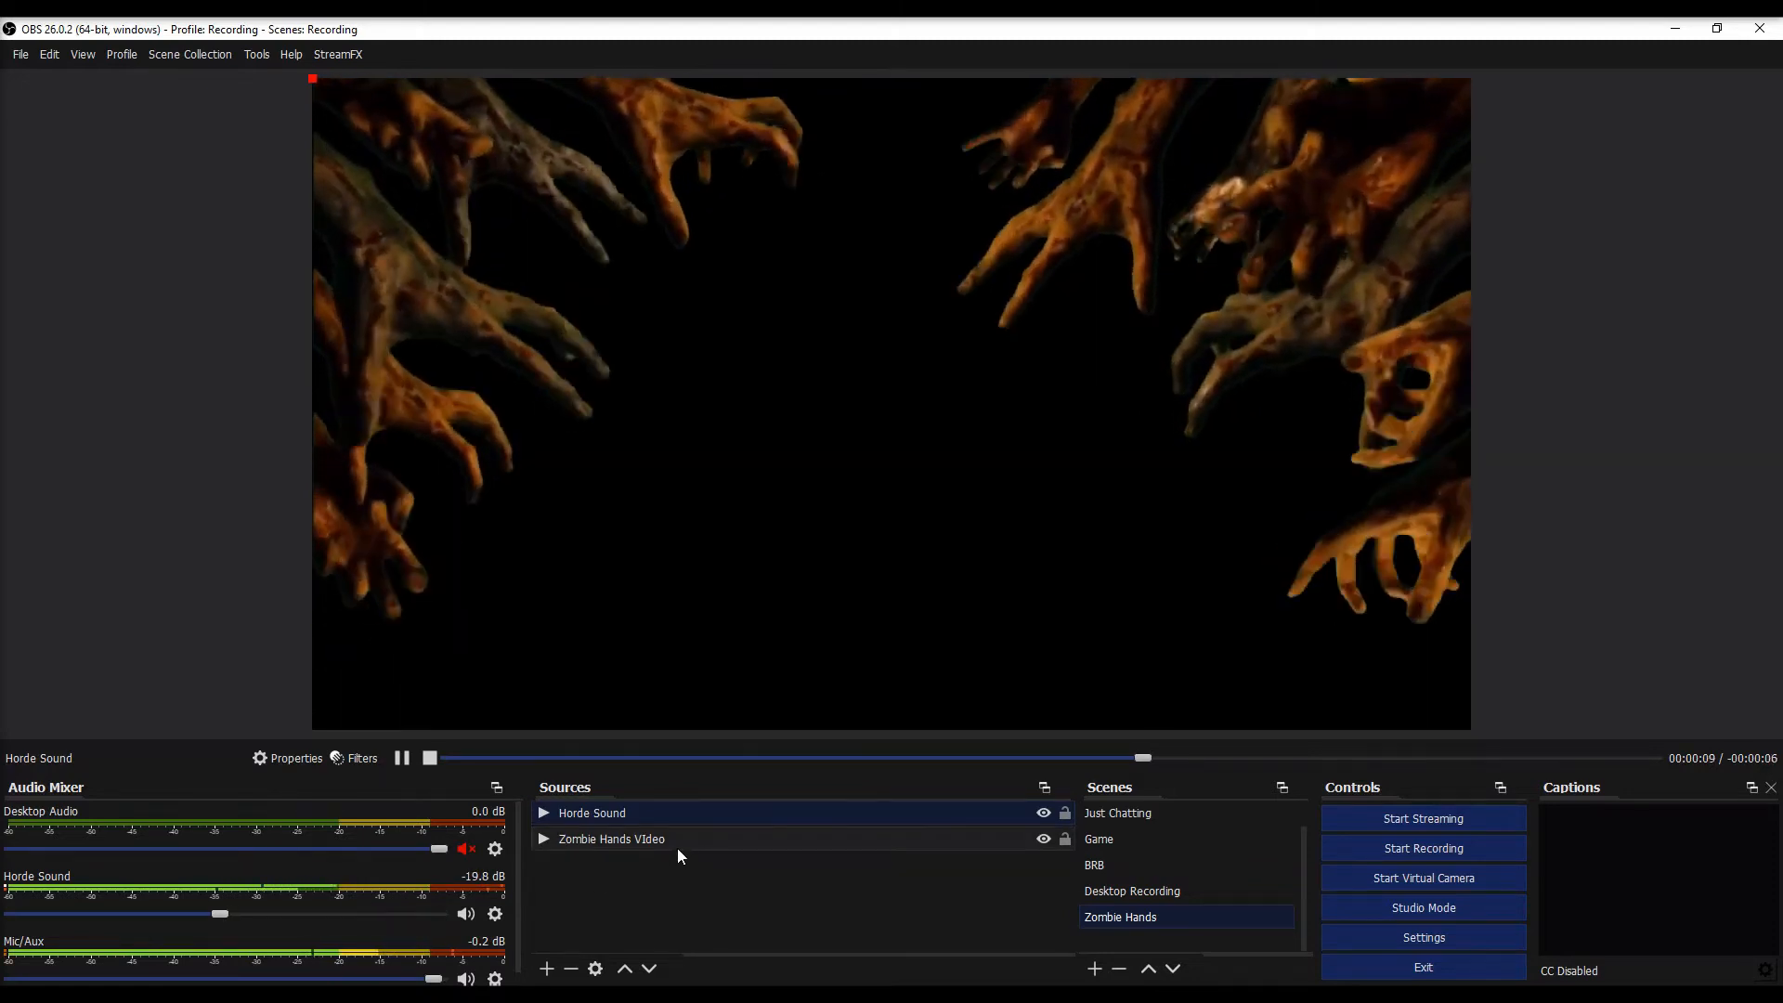
Step: Review the Just Chatting, Game and BRB scenes for the Zombie Hands source
{"action": "left_click", "coordinate": [1172, 811]}
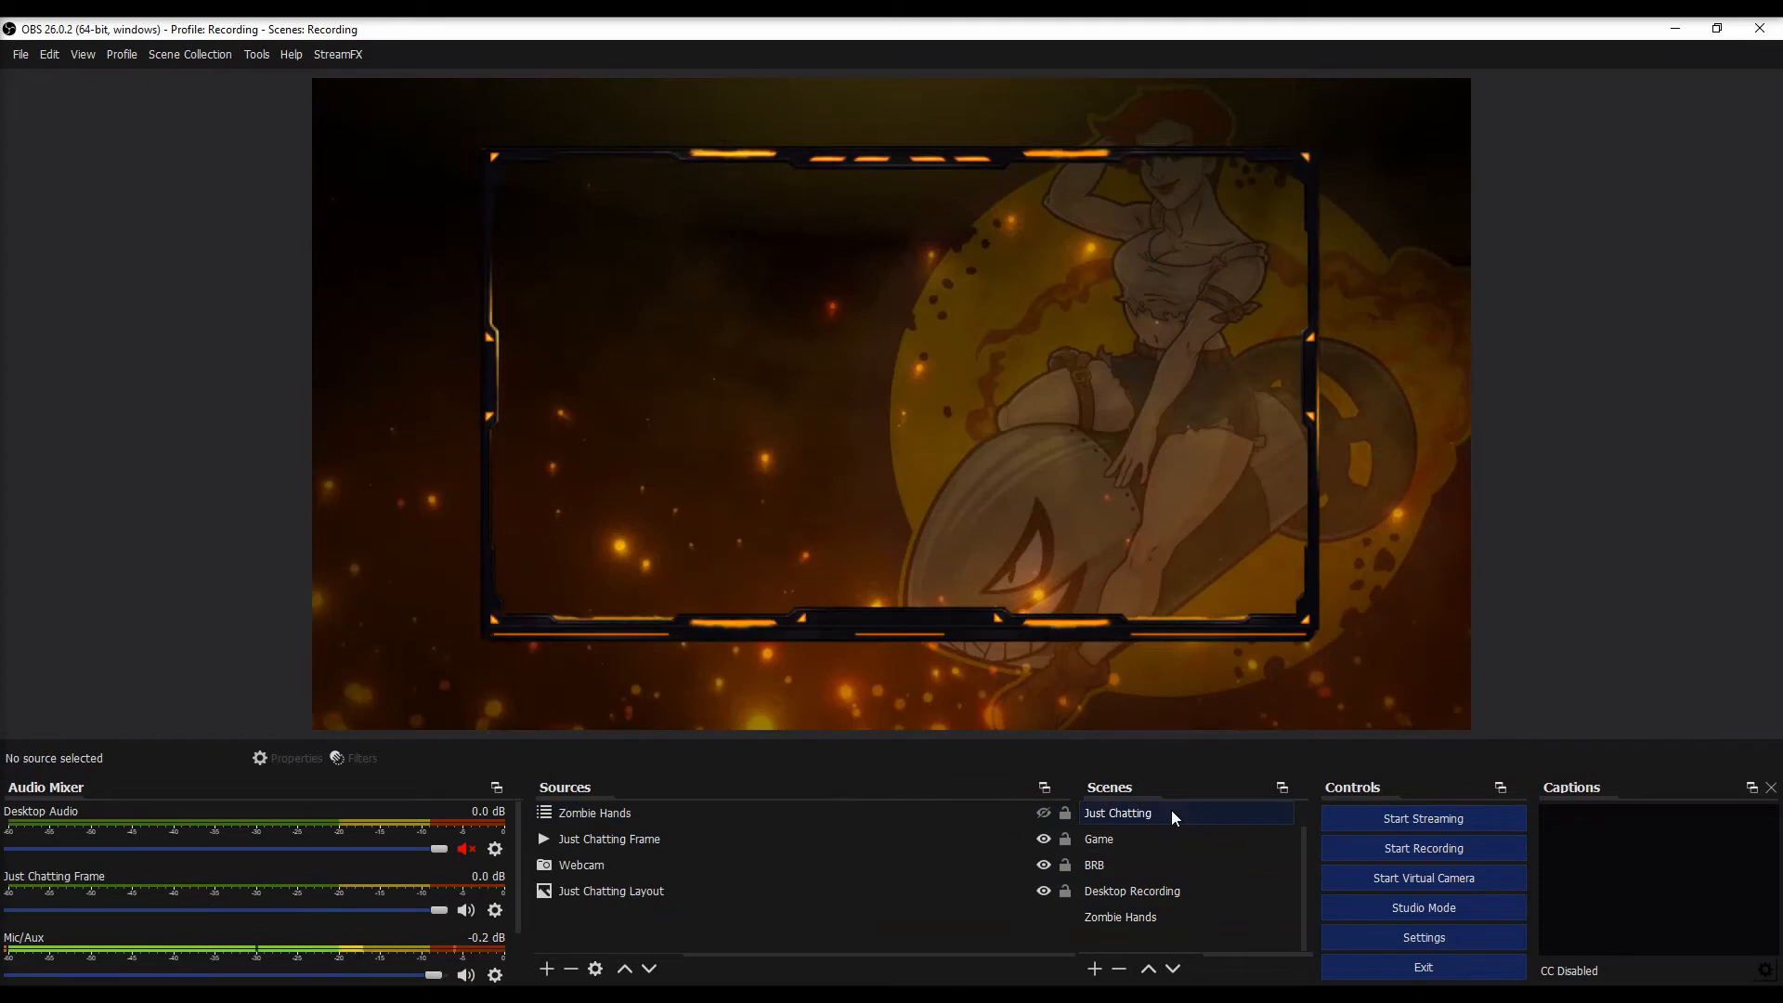
{"action": "left_click", "coordinate": [1175, 845]}
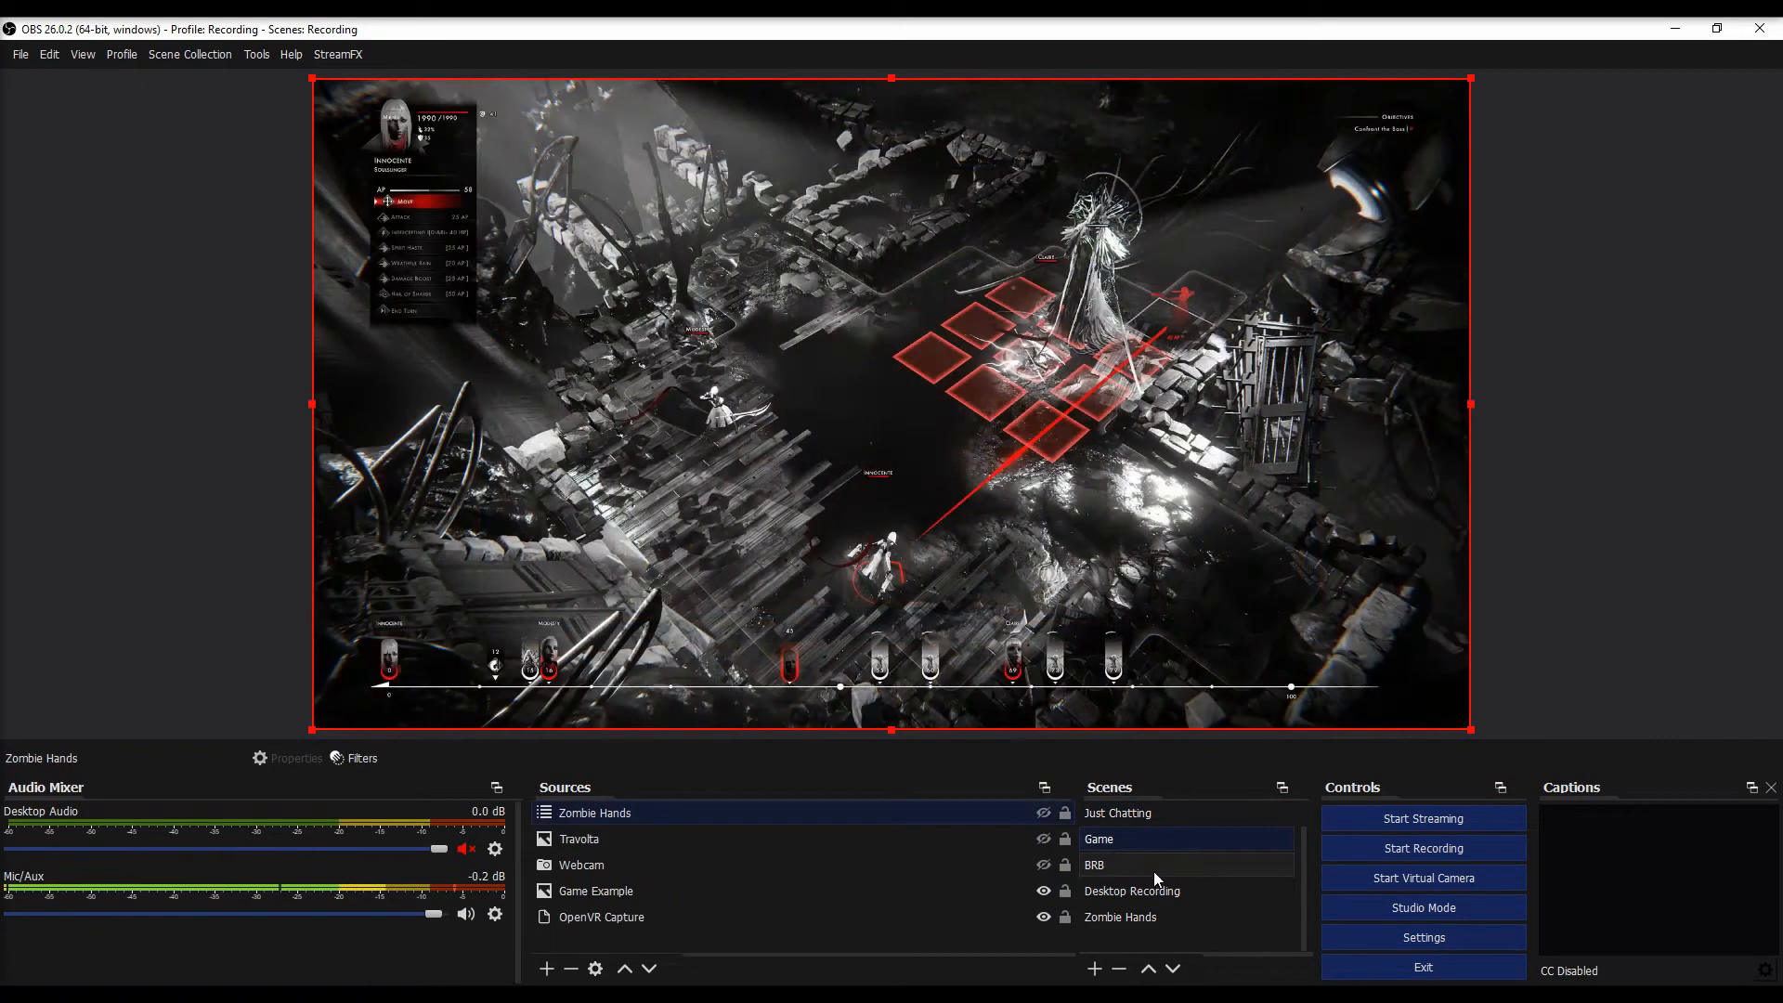
{"action": "left_click", "coordinate": [1153, 871]}
{"action": "left_click", "coordinate": [1157, 820]}
Step: Set the audio monitoring of Horde Sound in the Zombie Hands scene to Monitor and Output
{"action": "left_click", "coordinate": [1142, 917]}
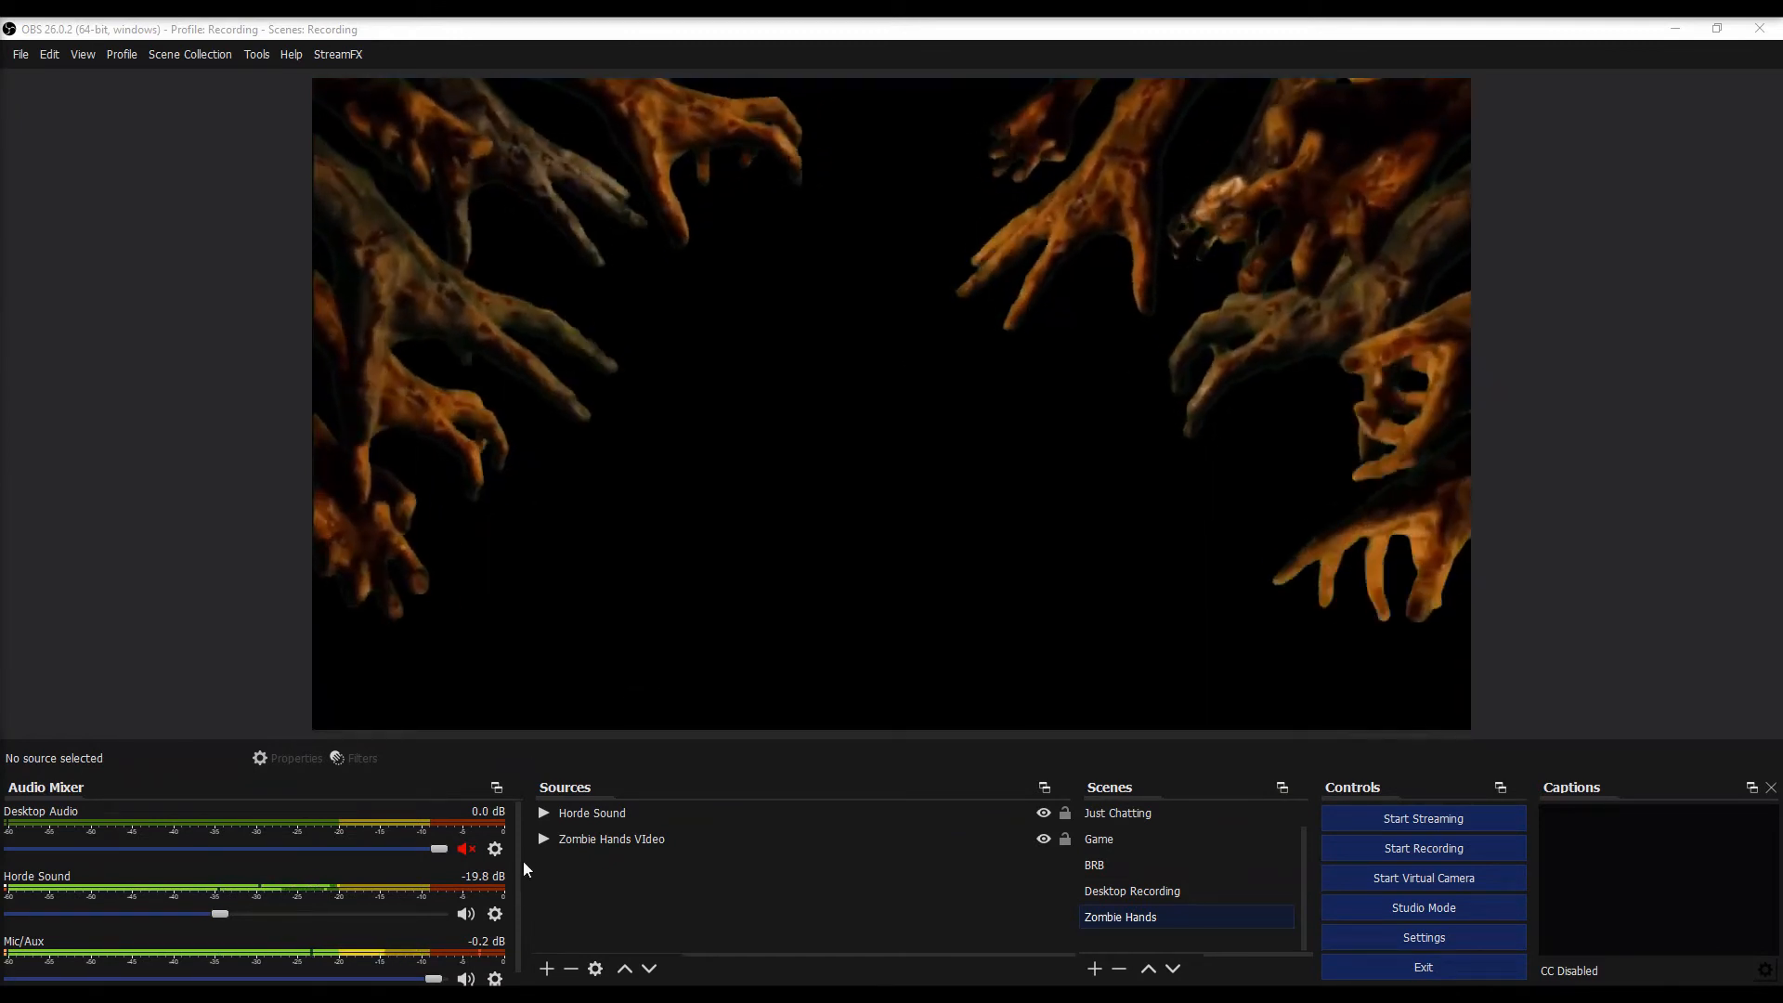
{"action": "left_click", "coordinate": [498, 910]}
{"action": "left_click", "coordinate": [545, 897]}
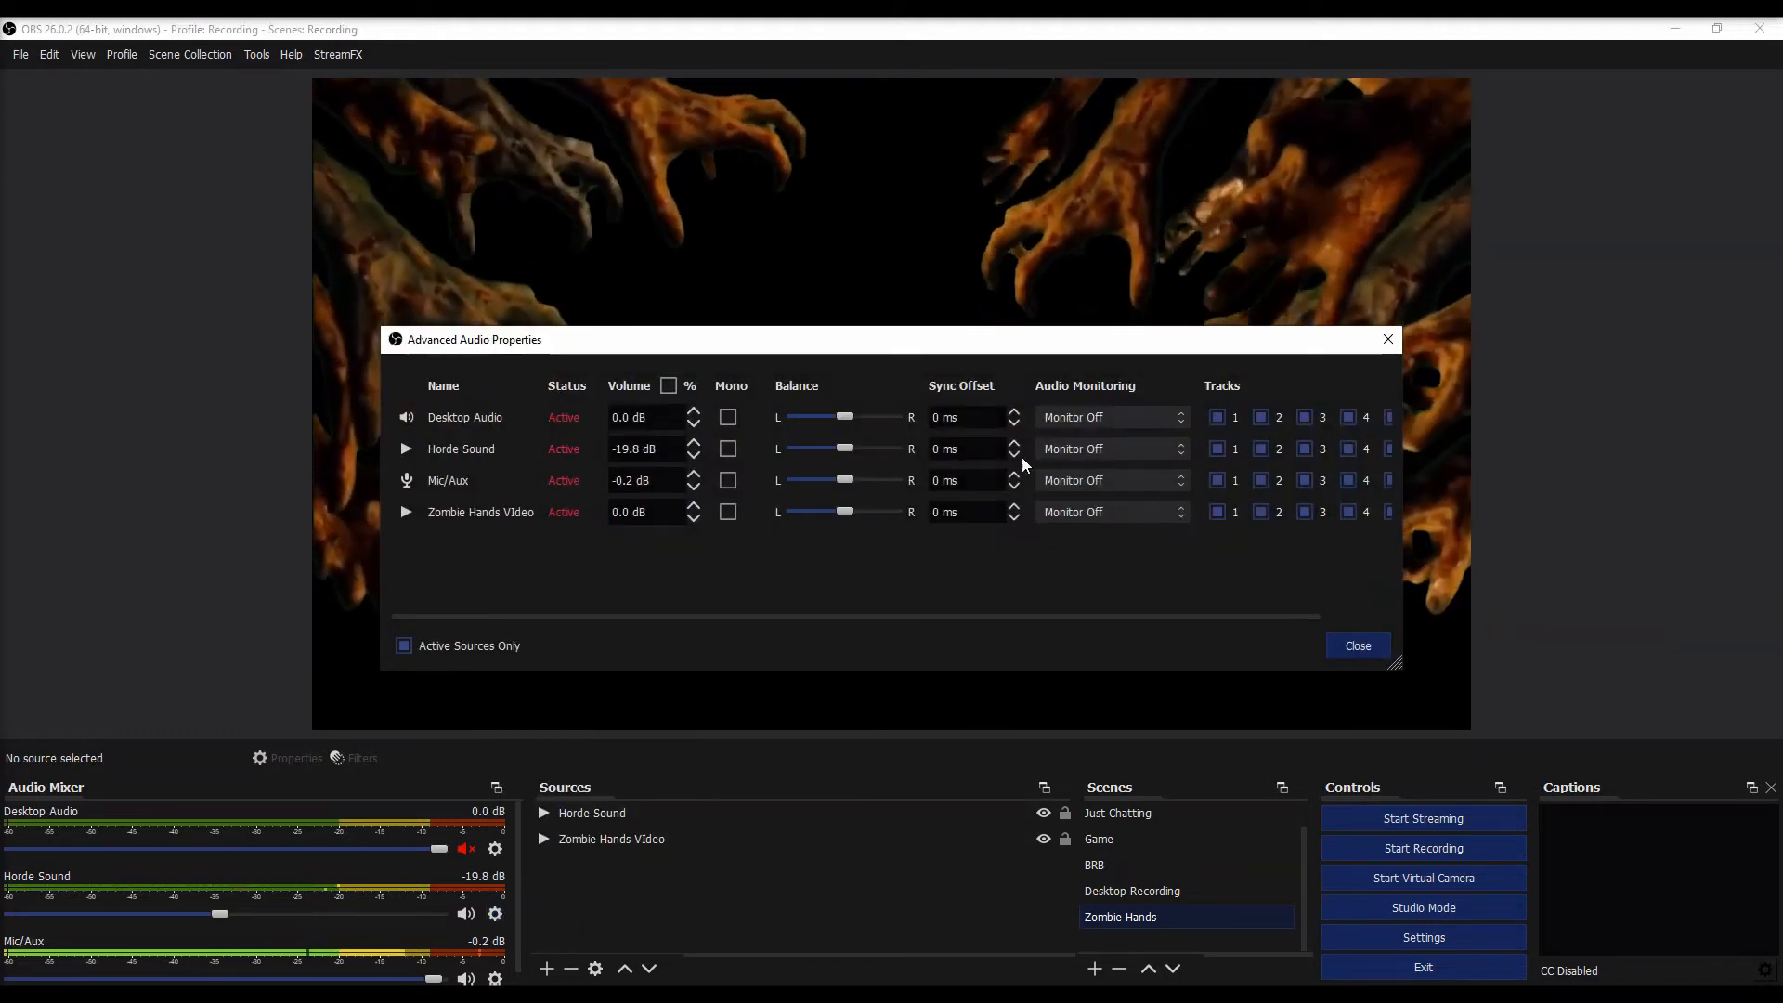
{"action": "left_click", "coordinate": [1127, 450]}
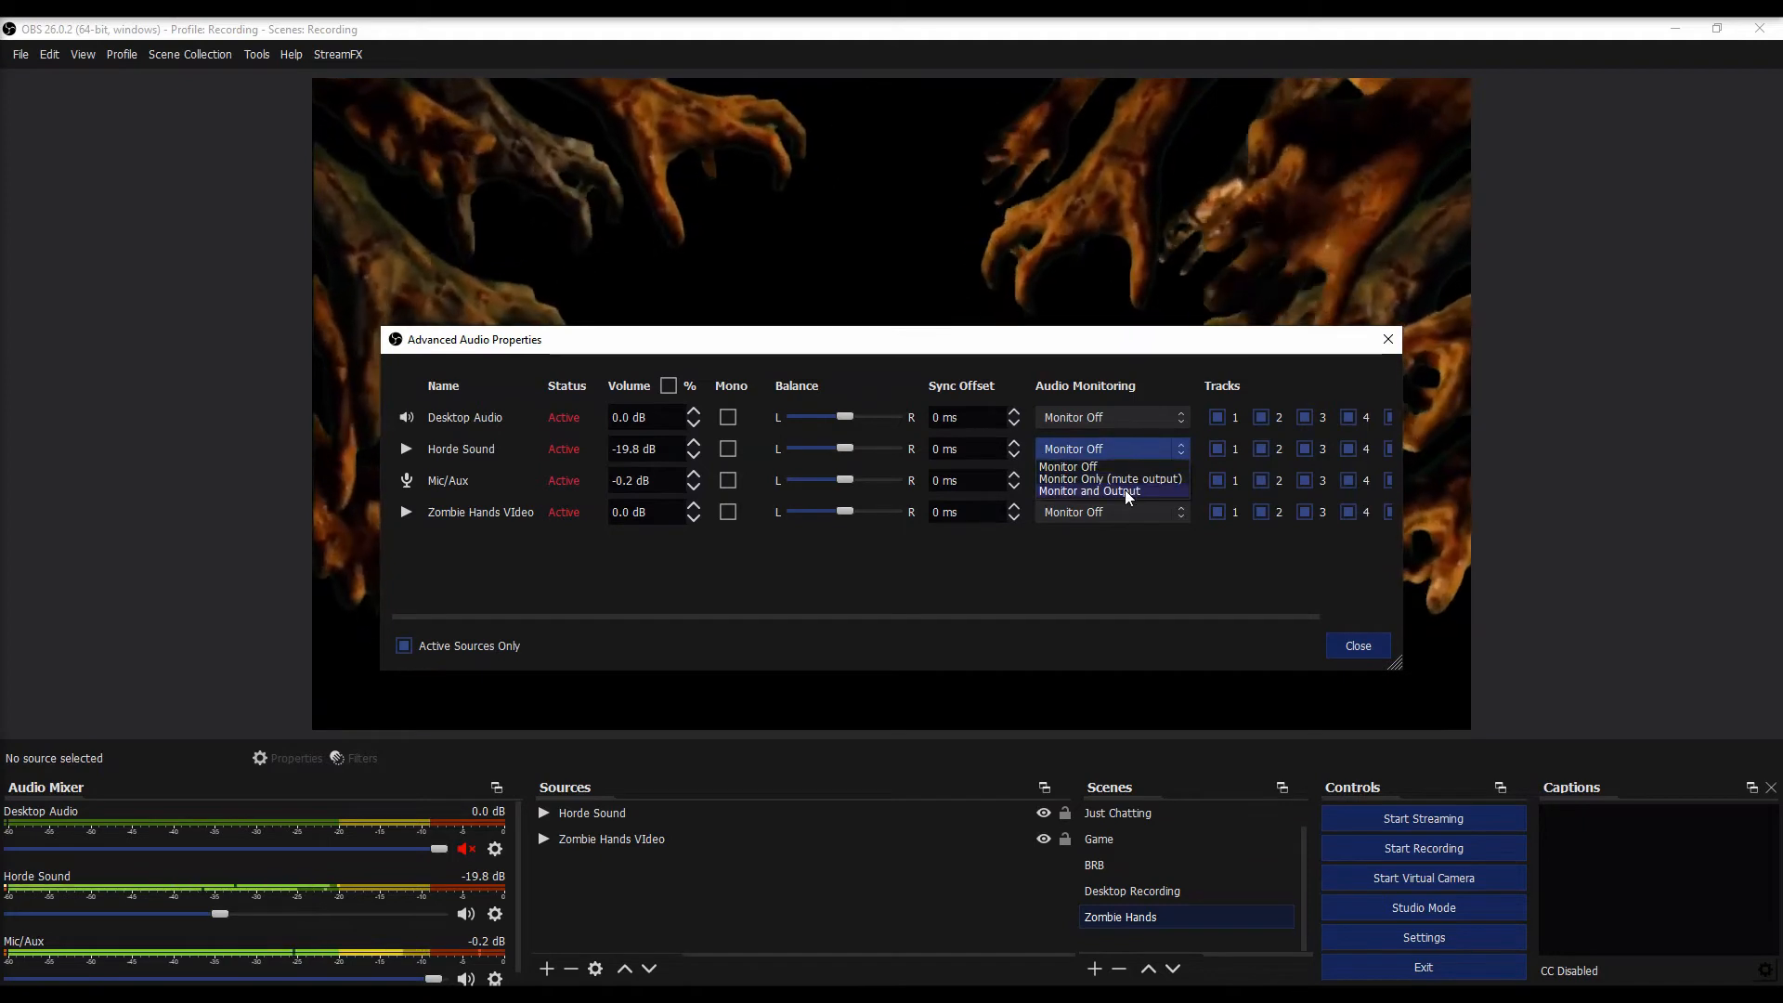
{"action": "left_click", "coordinate": [1124, 490]}
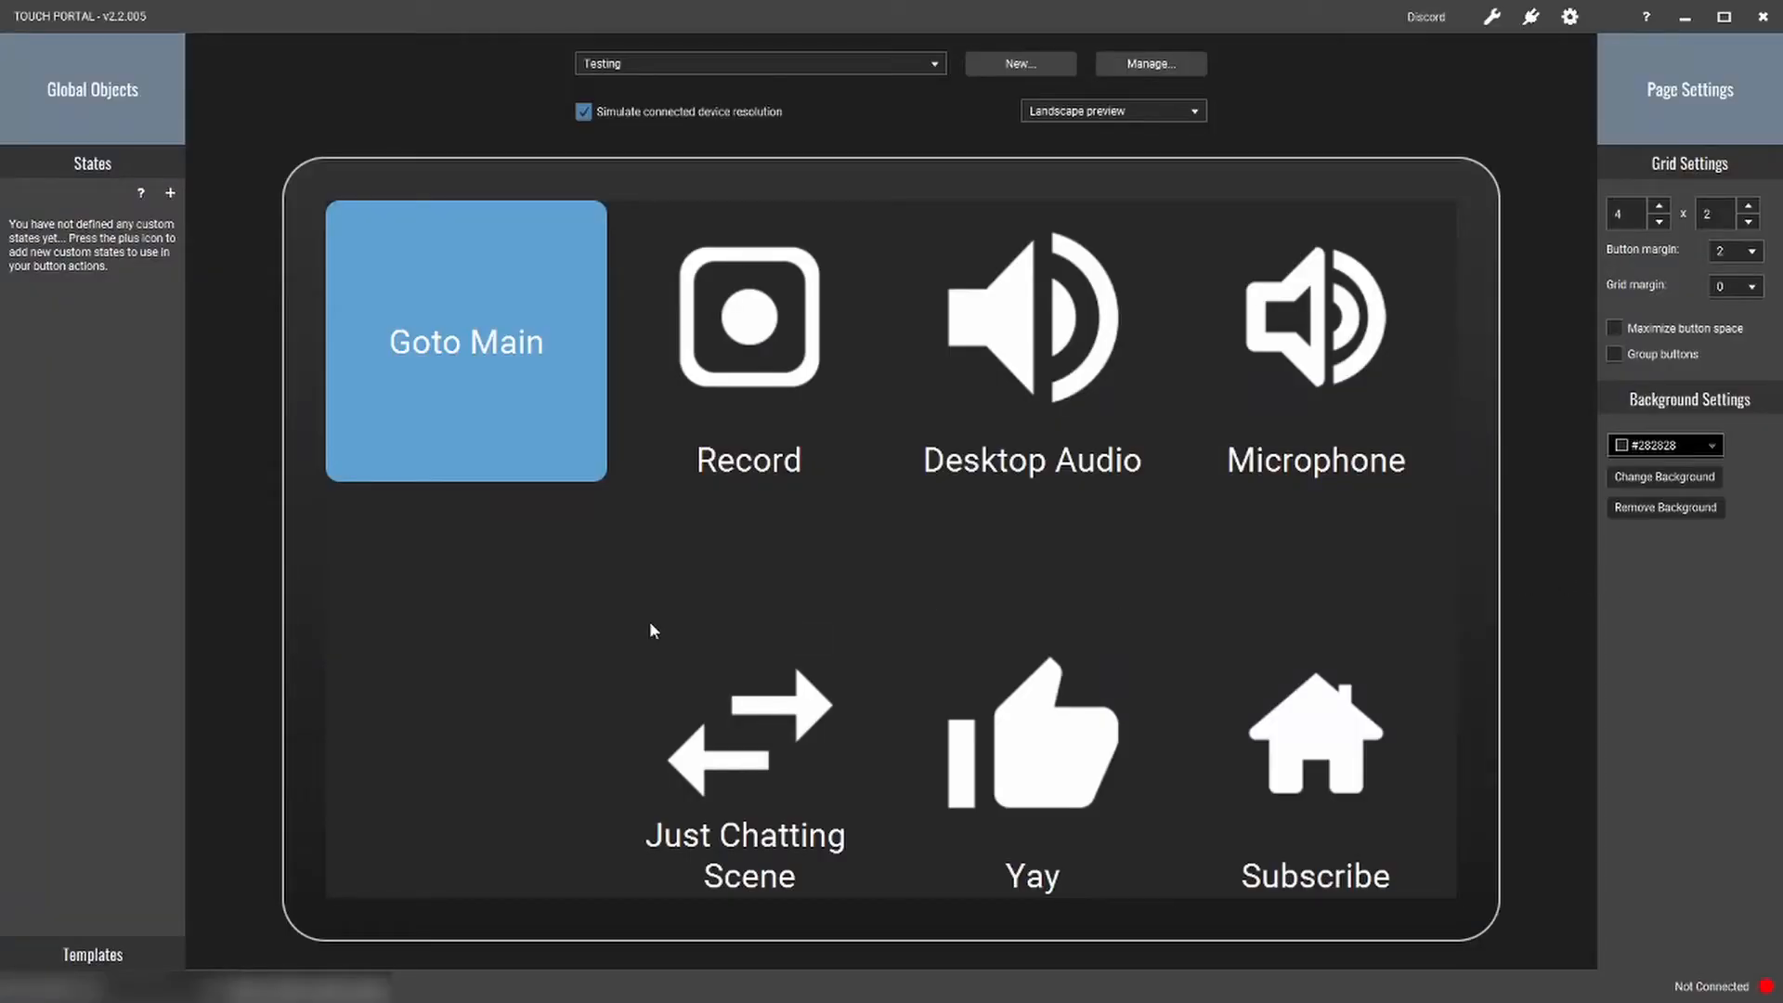
Step: In Touch Portal, create a button labelled Zombie Hands in the empty slot and give it a Twitch On Receiving Bits event
{"action": "left_click", "coordinate": [460, 709]}
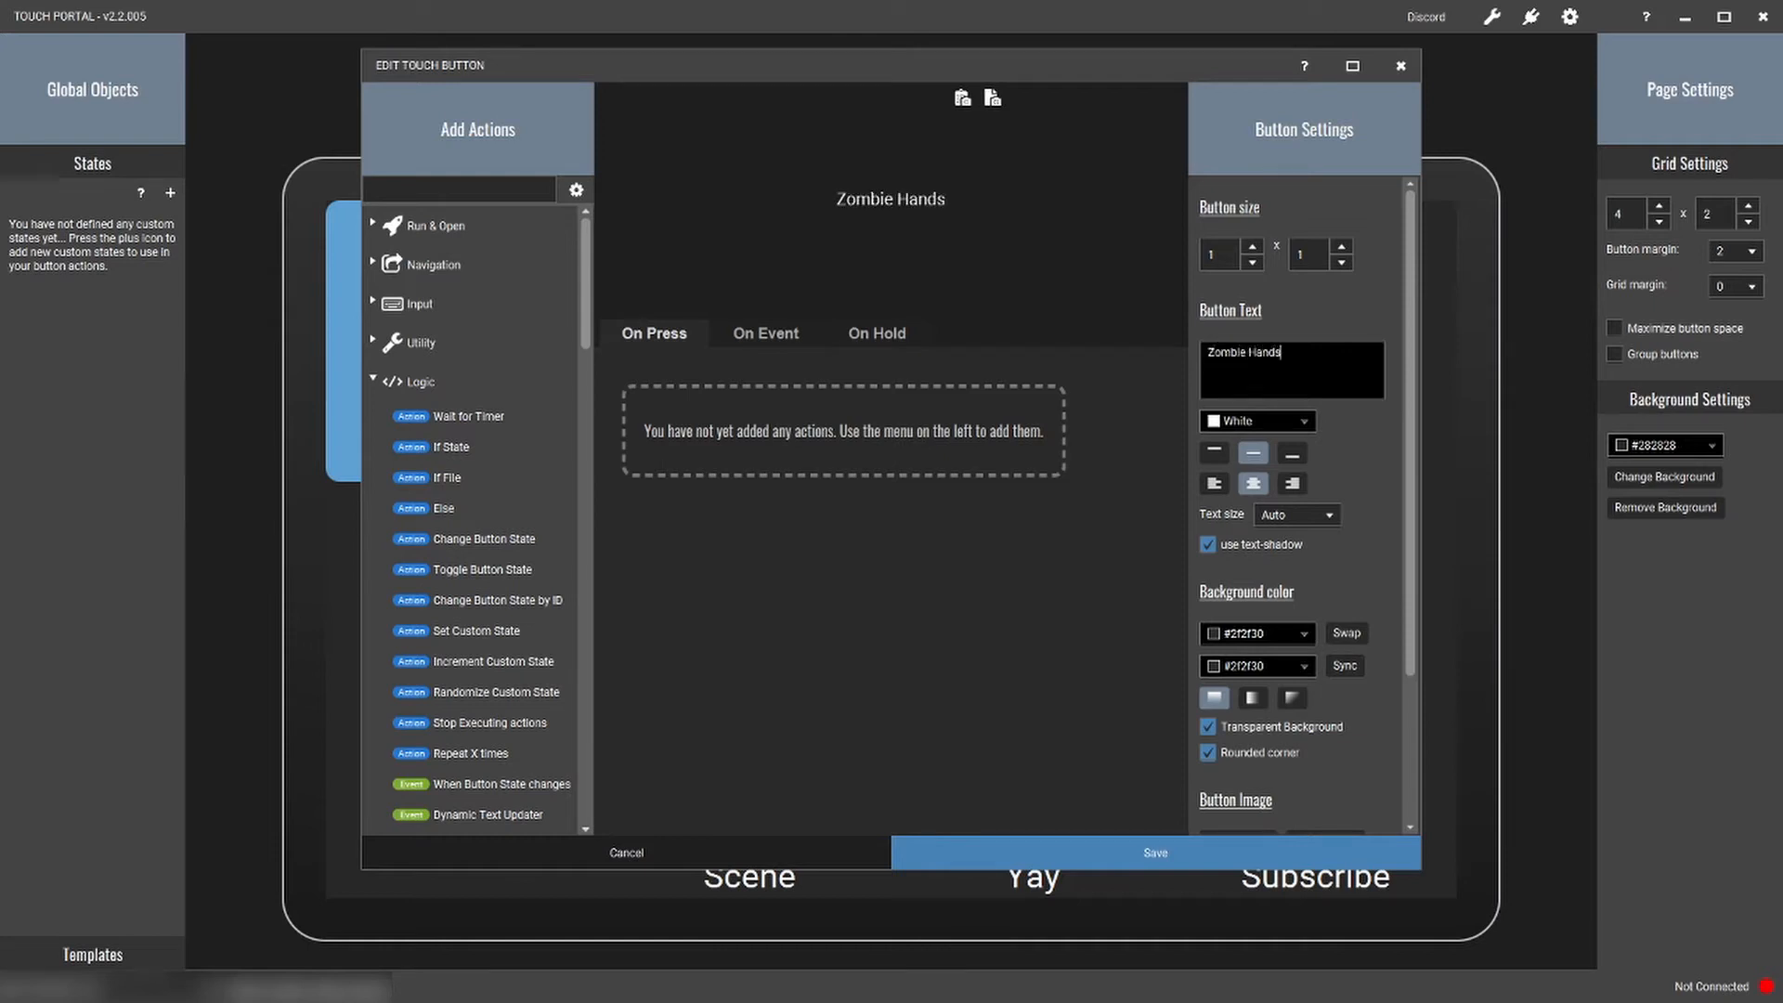
{"action": "left_click", "coordinate": [782, 329]}
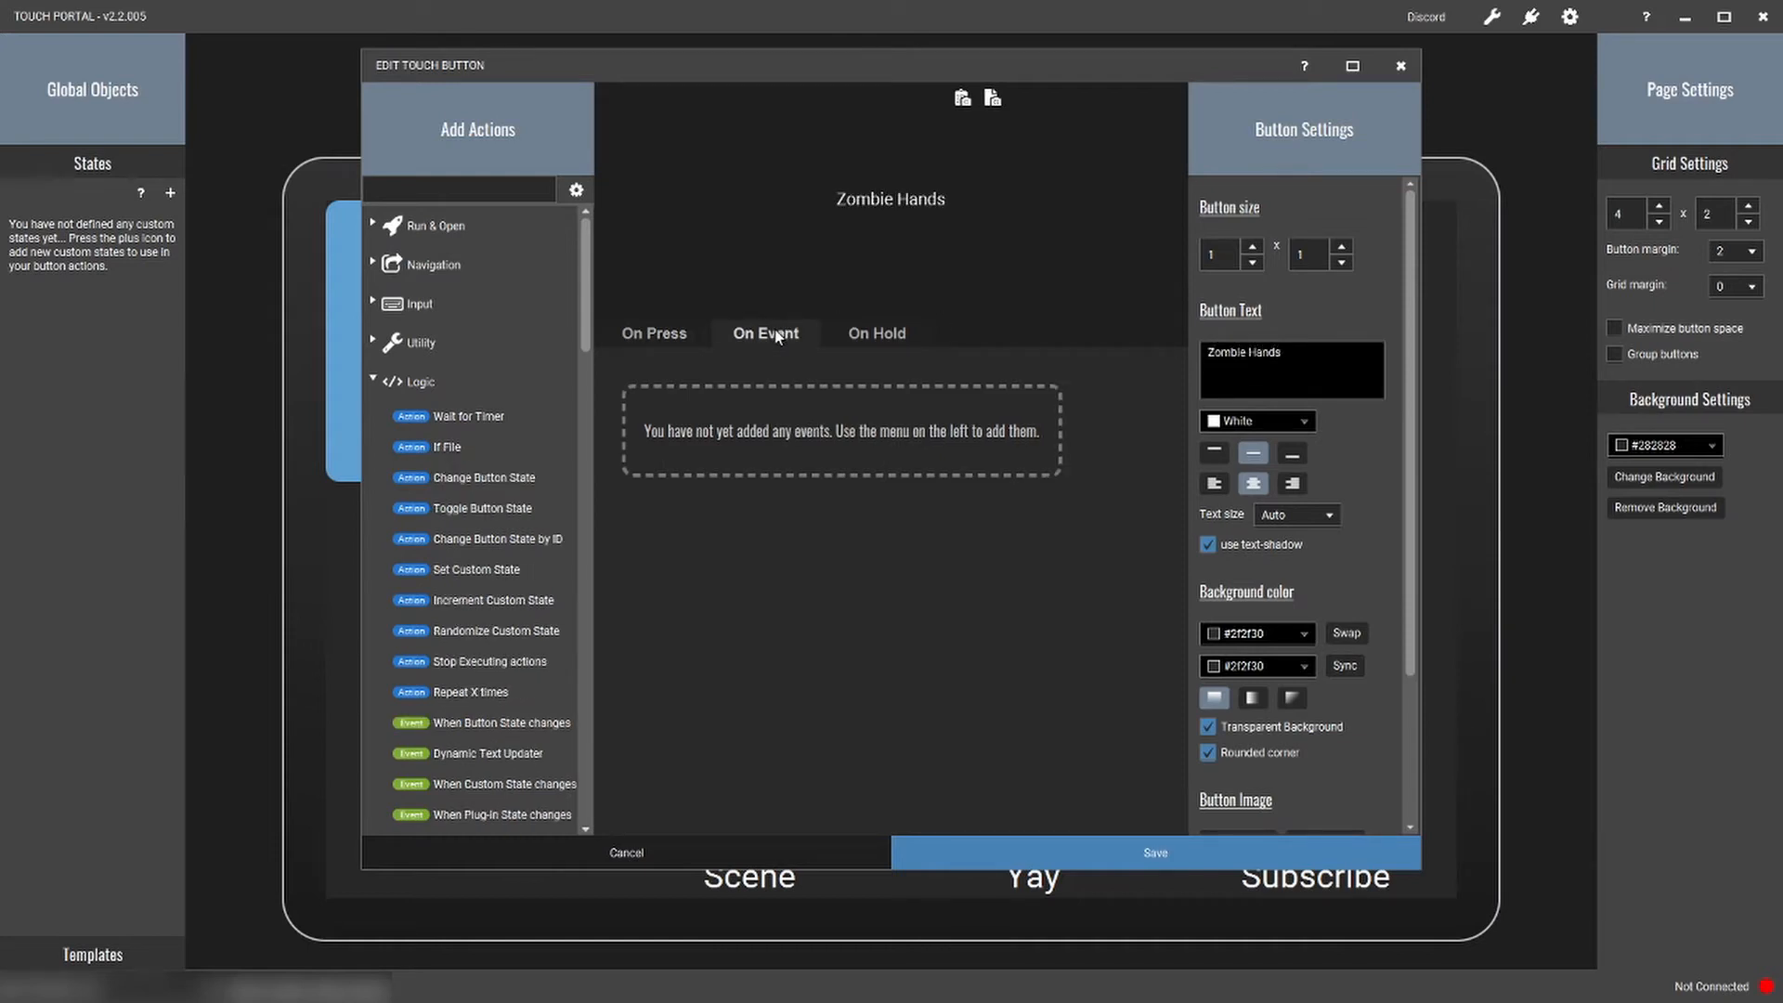
{"action": "scroll", "coordinate": [518, 397], "scroll_direction": "down", "scroll_amount": 4}
{"action": "scroll", "coordinate": [518, 398], "scroll_direction": "down", "scroll_amount": 12}
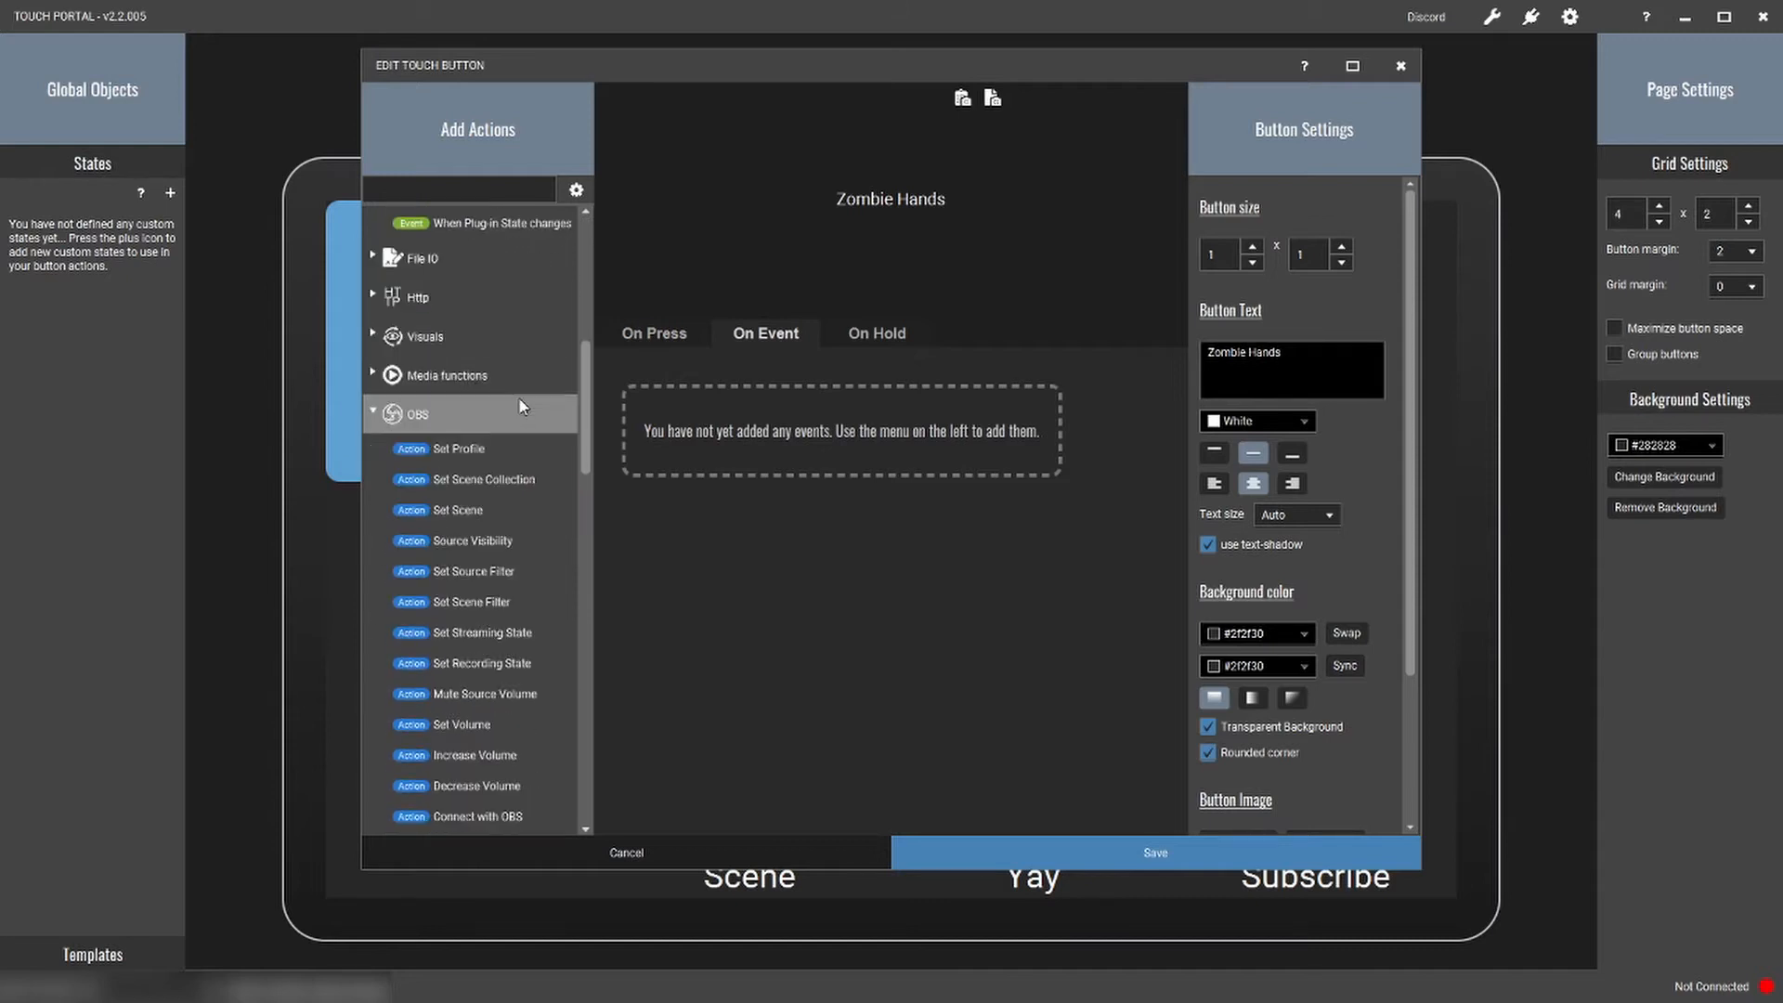
{"action": "scroll", "coordinate": [519, 397], "scroll_direction": "down", "scroll_amount": 5}
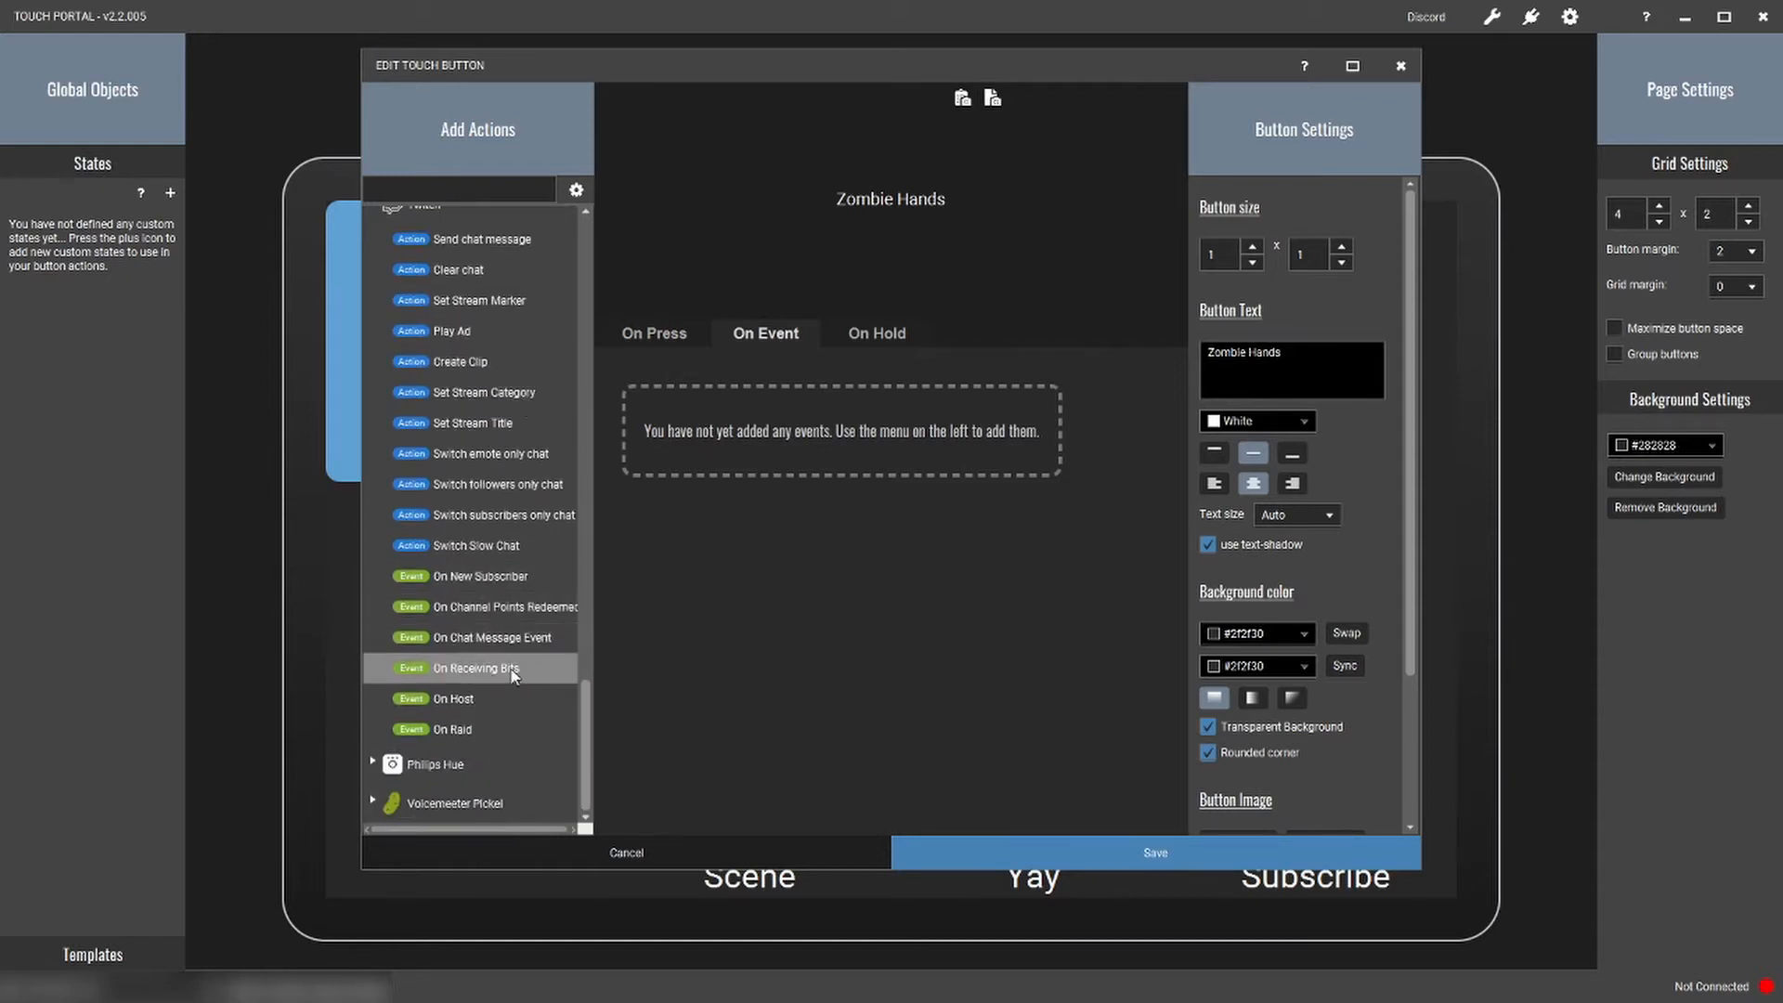
{"action": "double_click", "coordinate": [513, 669]}
Step: Set the event to trigger when the received bits are between 100 and 200
{"action": "left_click", "coordinate": [793, 376]}
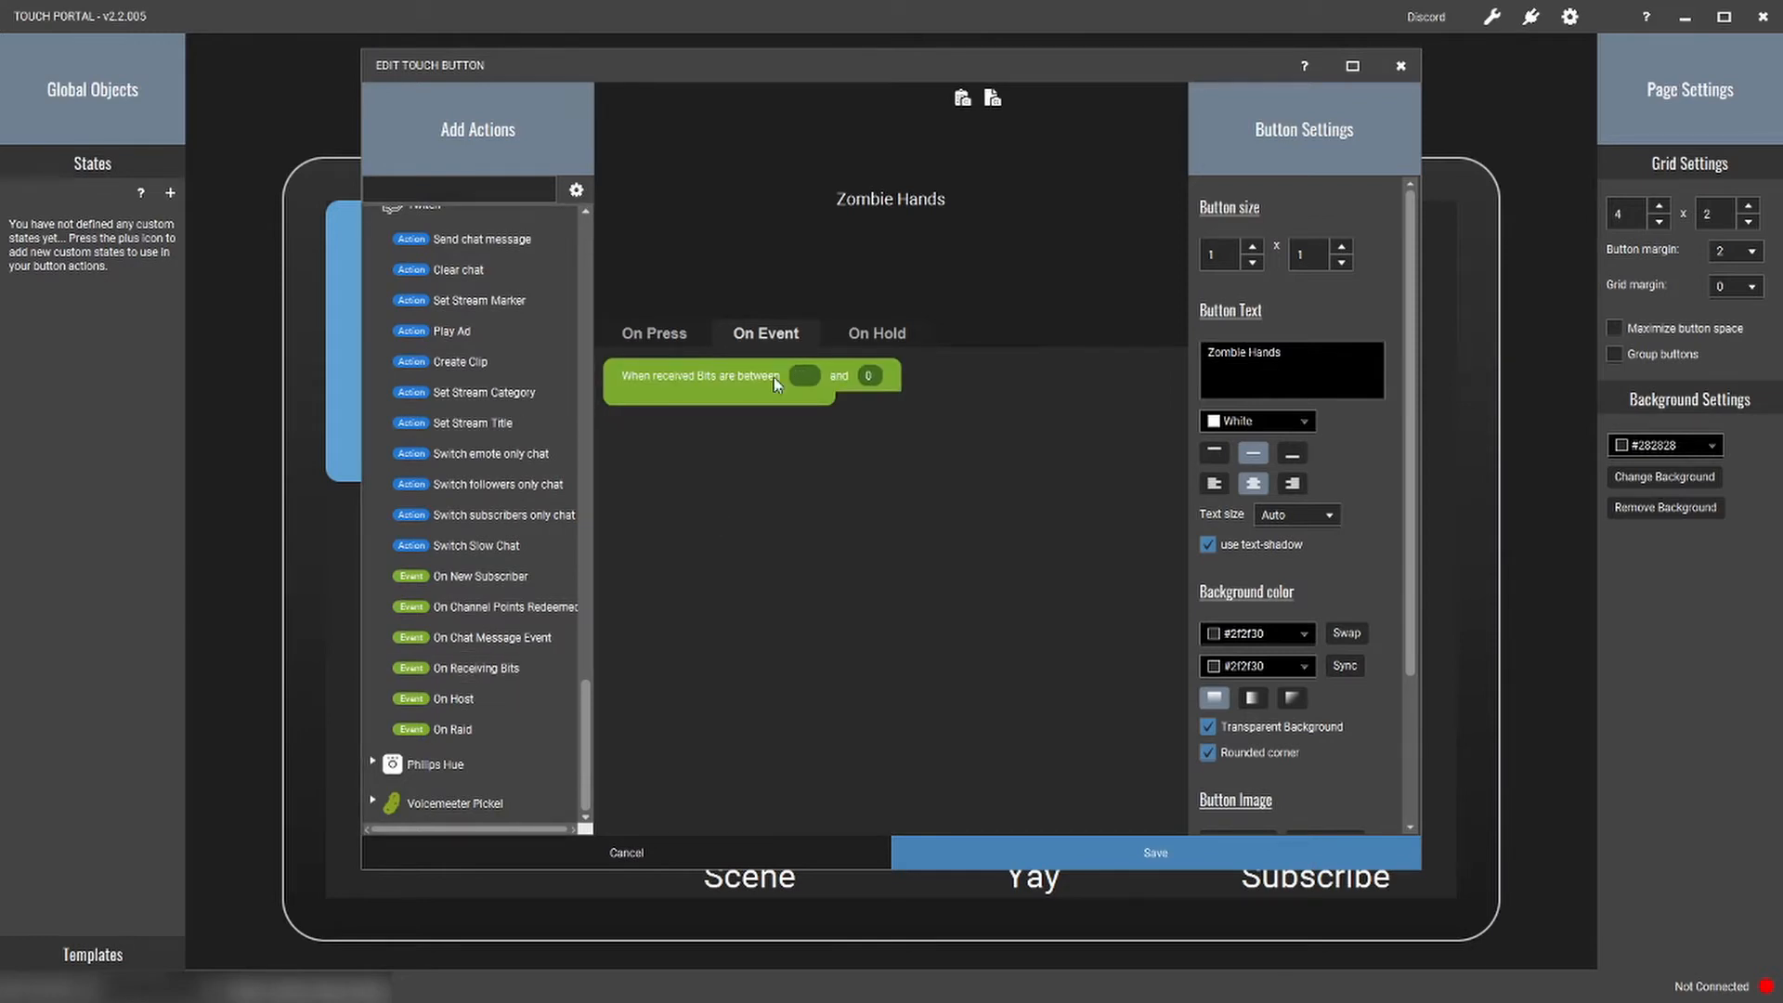
{"action": "type", "text": "100"}
{"action": "left_click", "coordinate": [894, 375]}
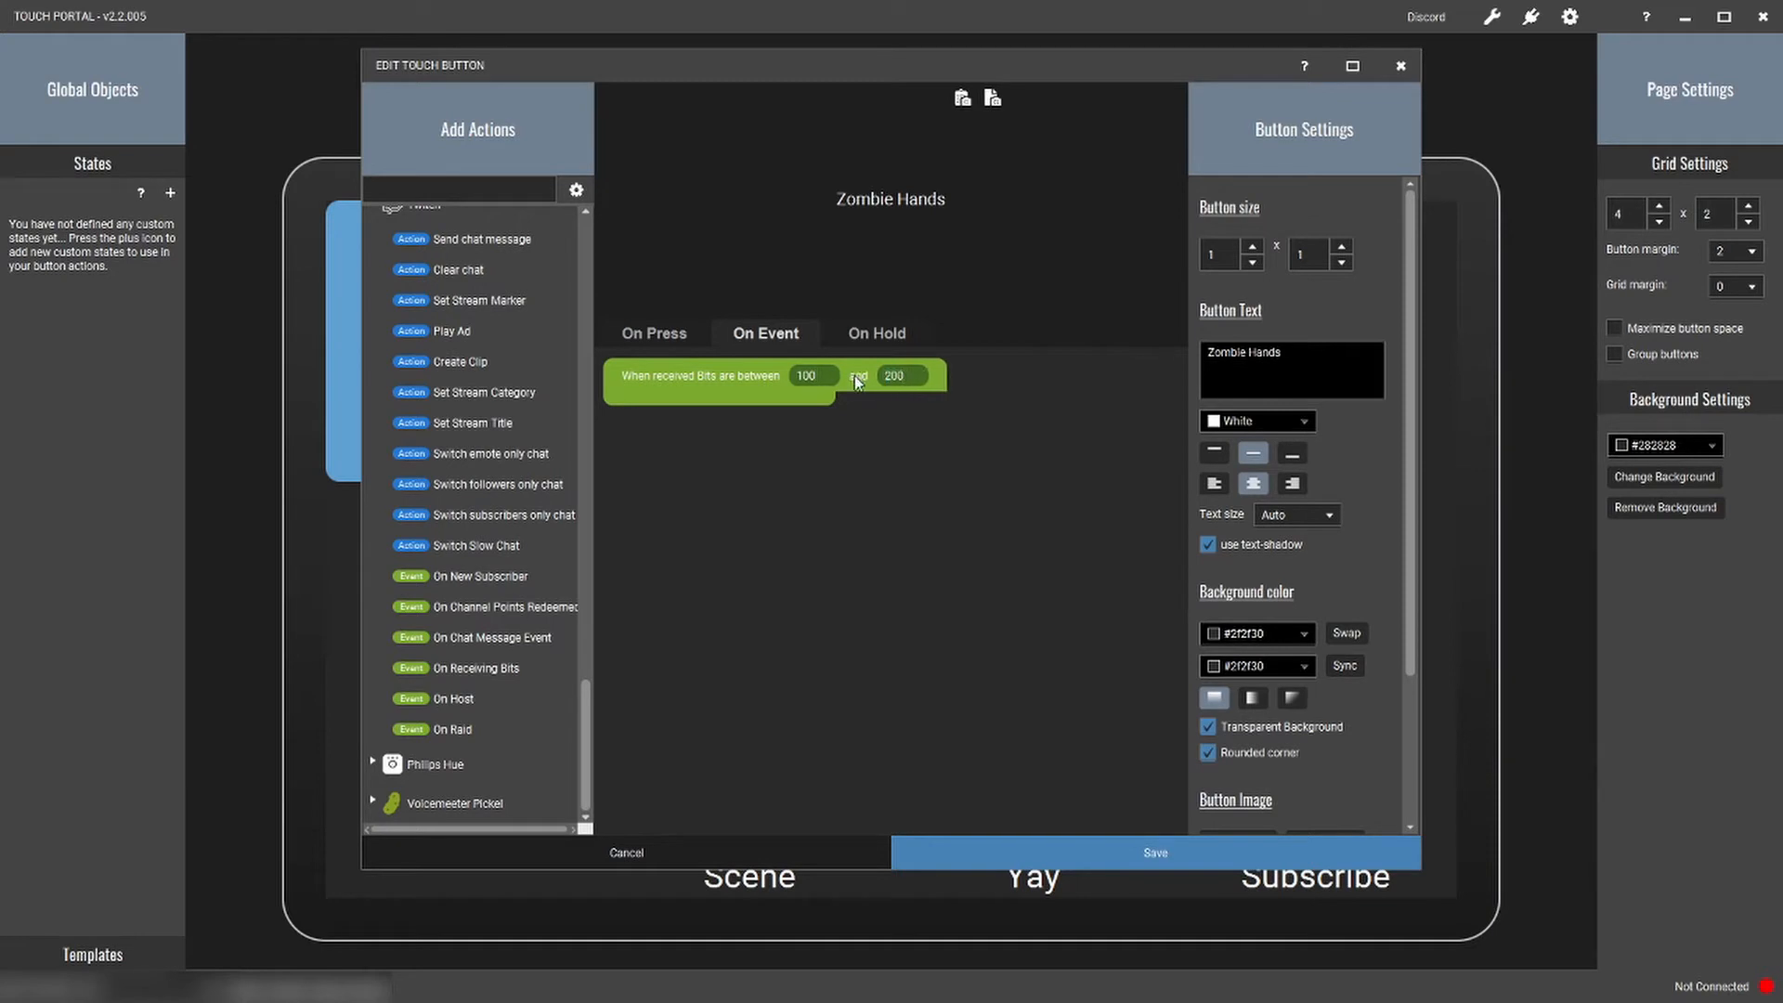
Step: Add four OBS Source Visibility actions inside the received bits event
{"action": "scroll", "coordinate": [506, 472], "scroll_direction": "up", "scroll_amount": 4}
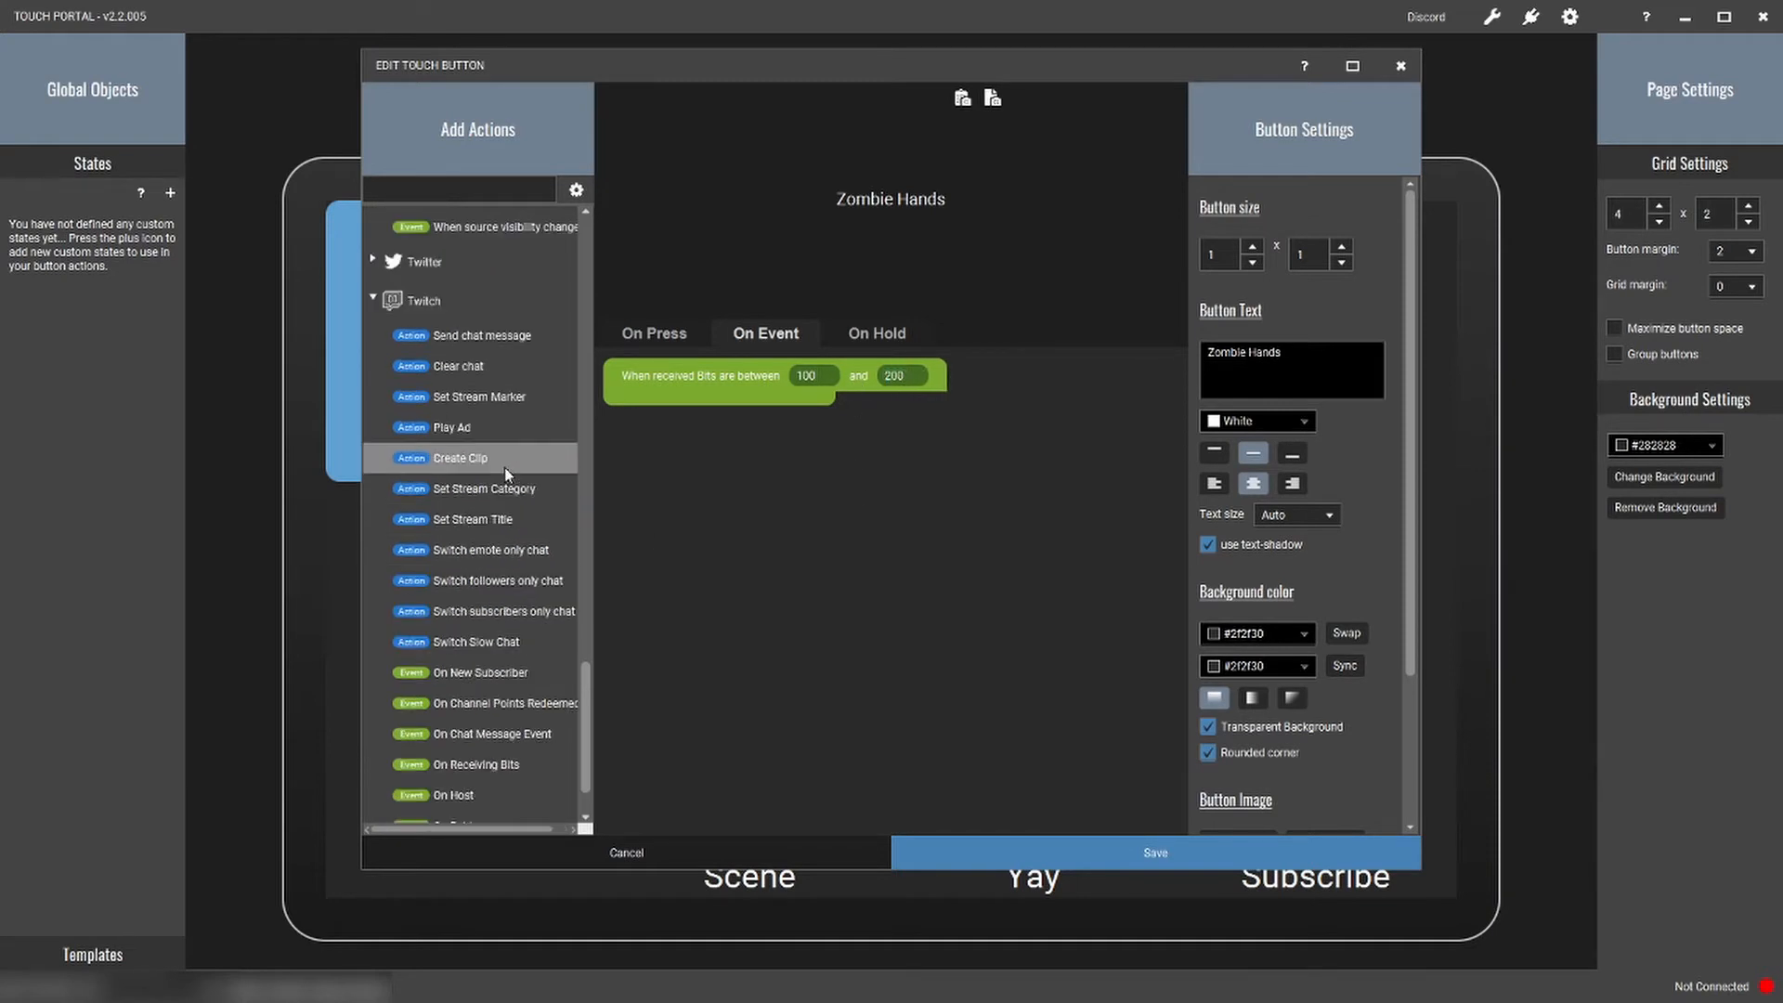
{"action": "scroll", "coordinate": [505, 466], "scroll_direction": "up", "scroll_amount": 3}
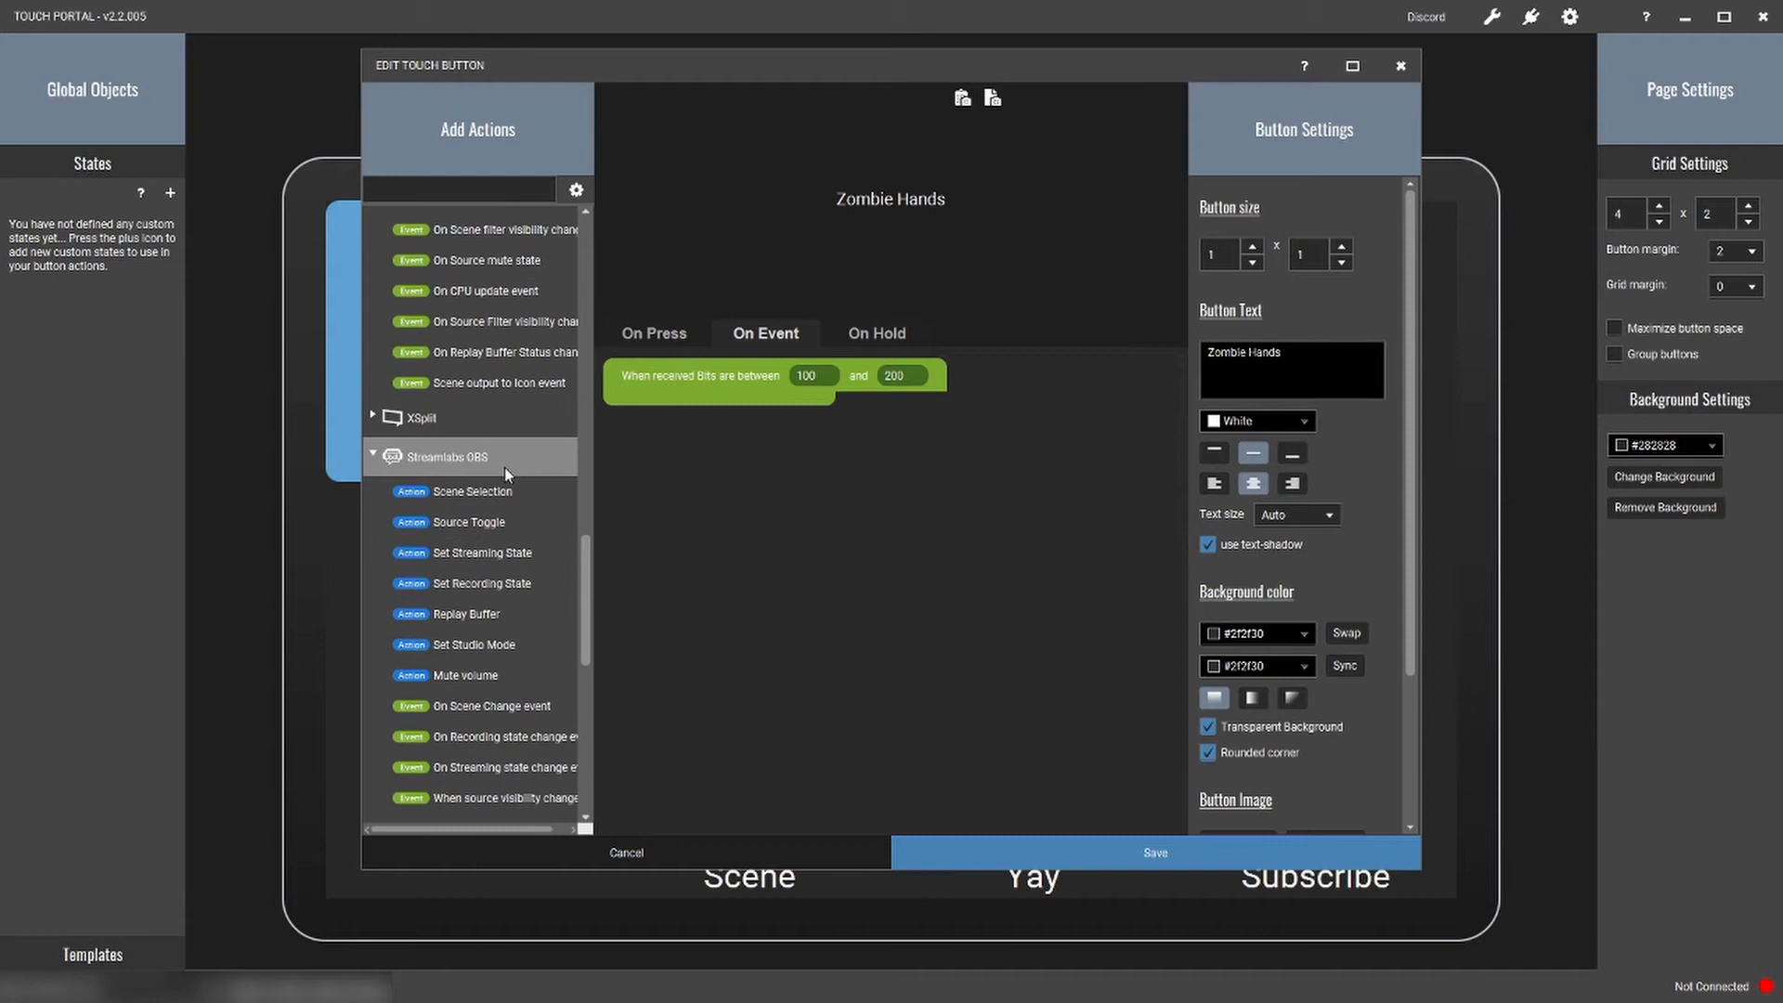
{"action": "scroll", "coordinate": [504, 467], "scroll_direction": "up", "scroll_amount": 2}
{"action": "scroll", "coordinate": [504, 466], "scroll_direction": "up", "scroll_amount": 4}
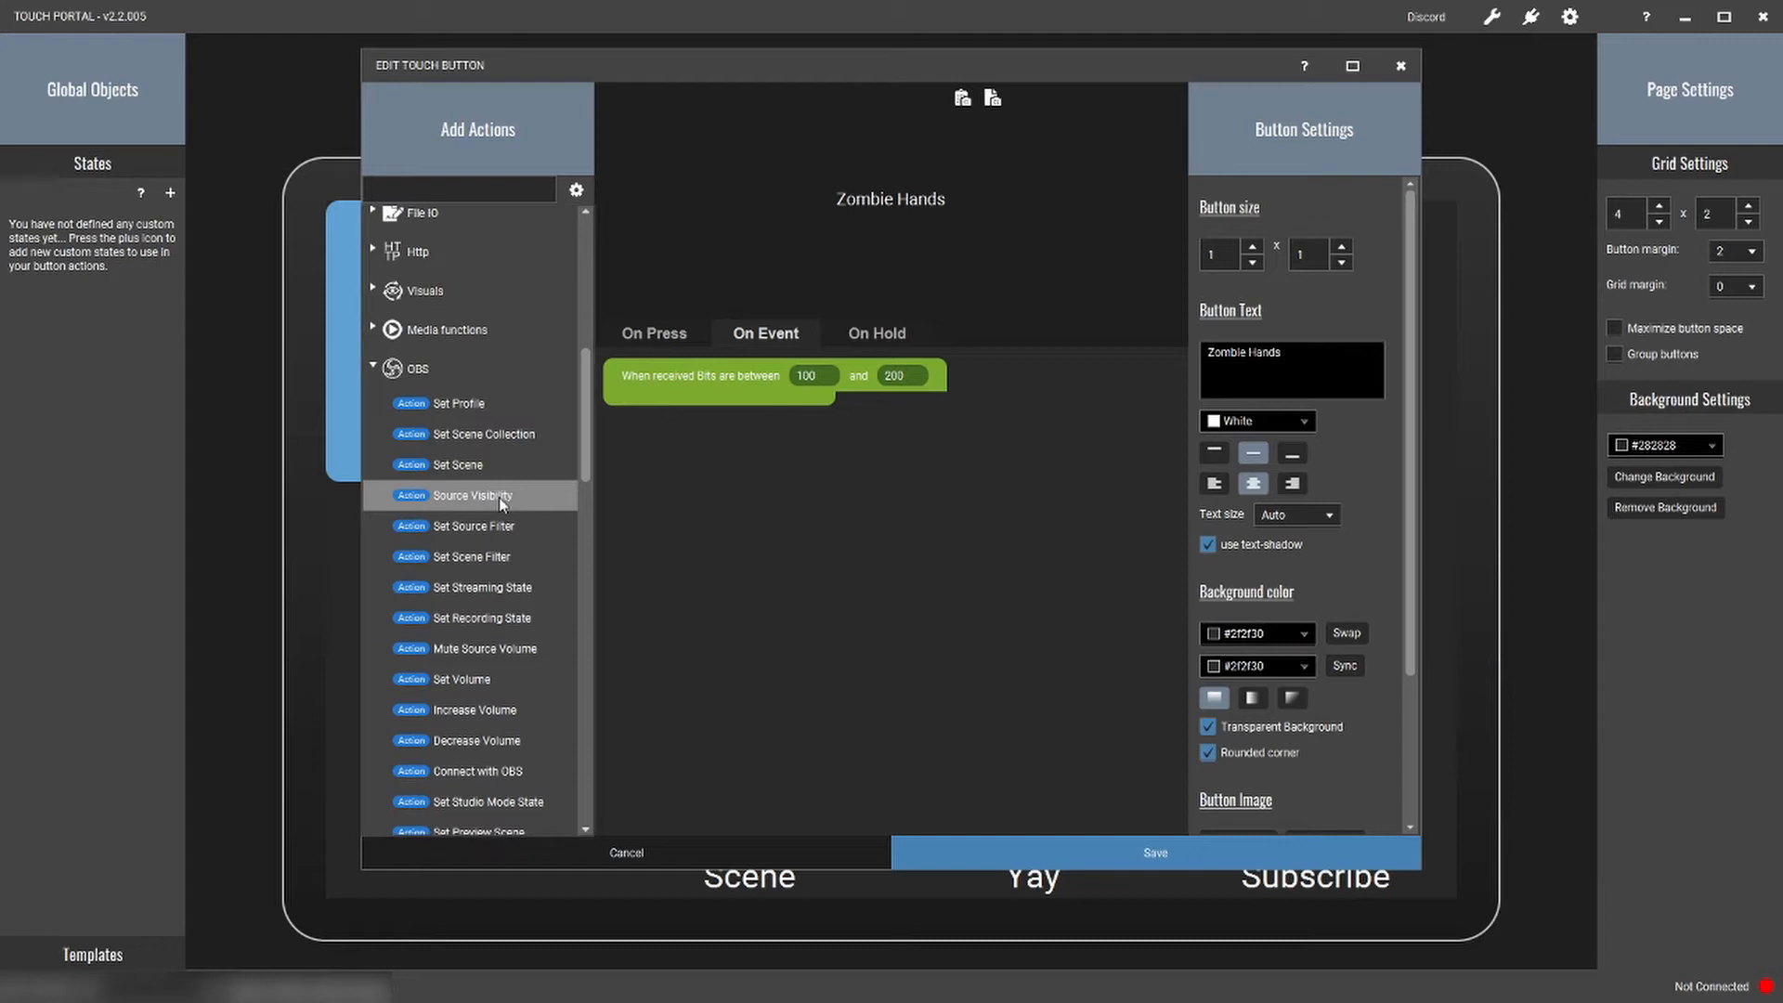
{"action": "double_click", "coordinate": [499, 497]}
{"action": "double_click", "coordinate": [499, 498]}
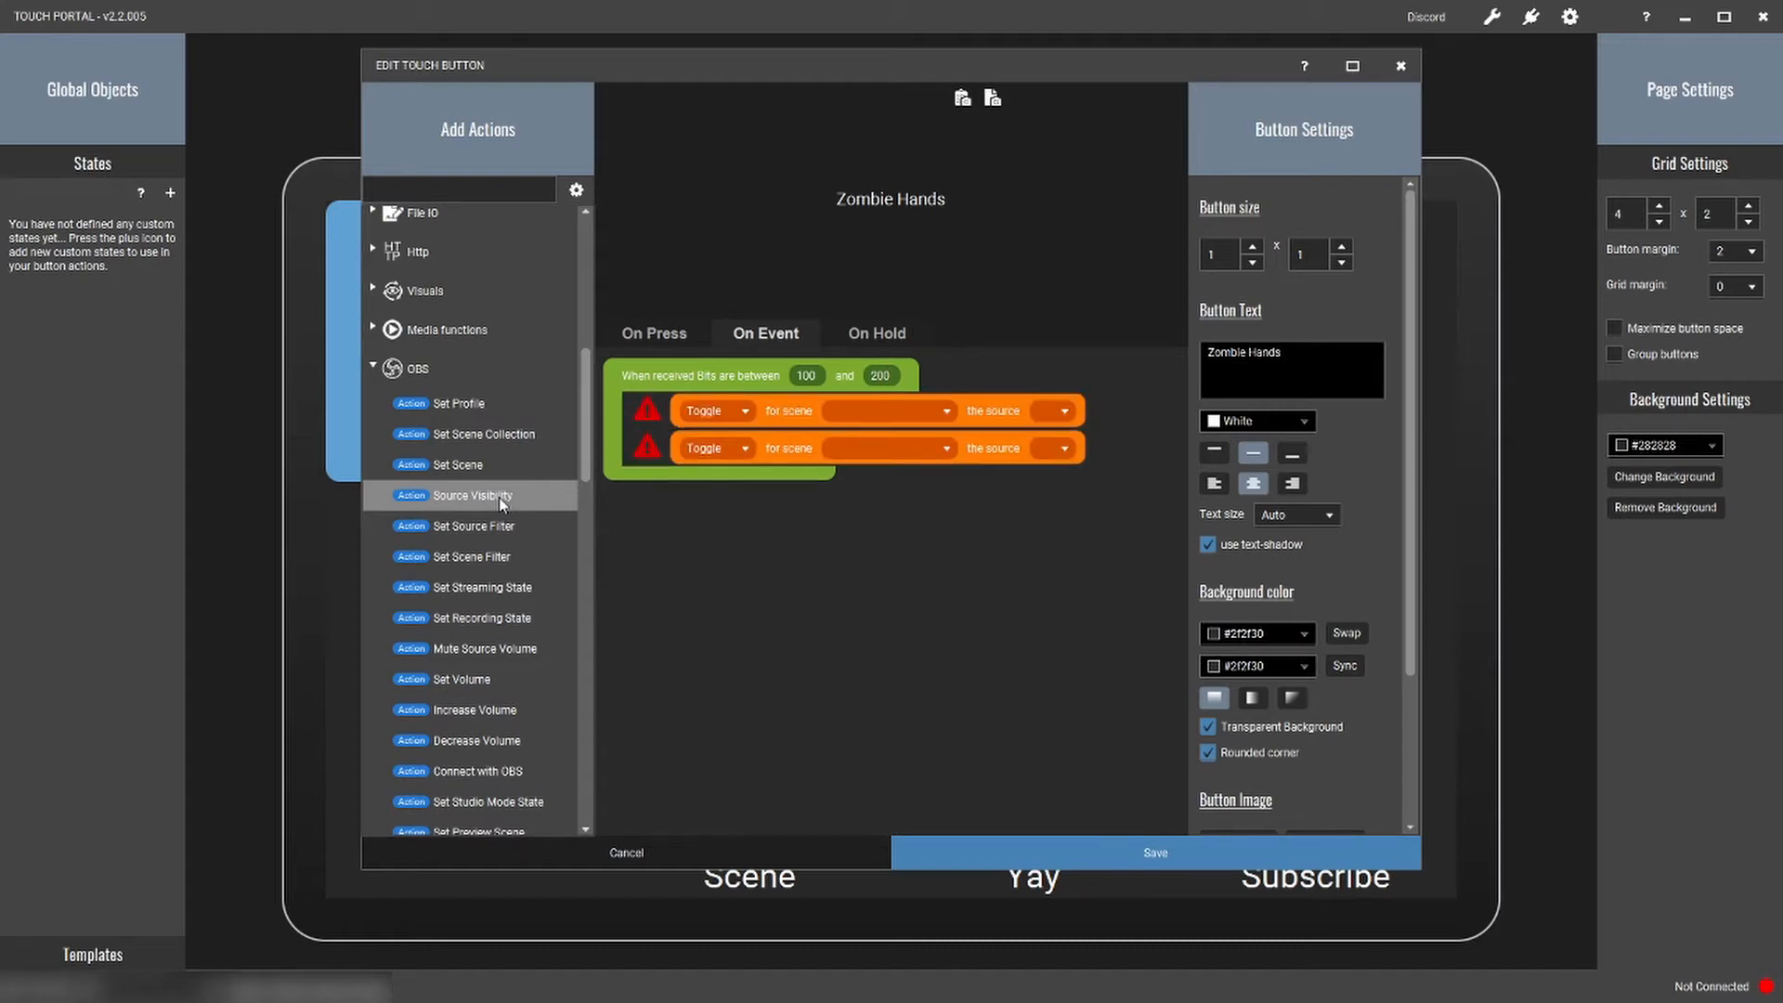
{"action": "double_click", "coordinate": [499, 498]}
{"action": "double_click", "coordinate": [499, 498]}
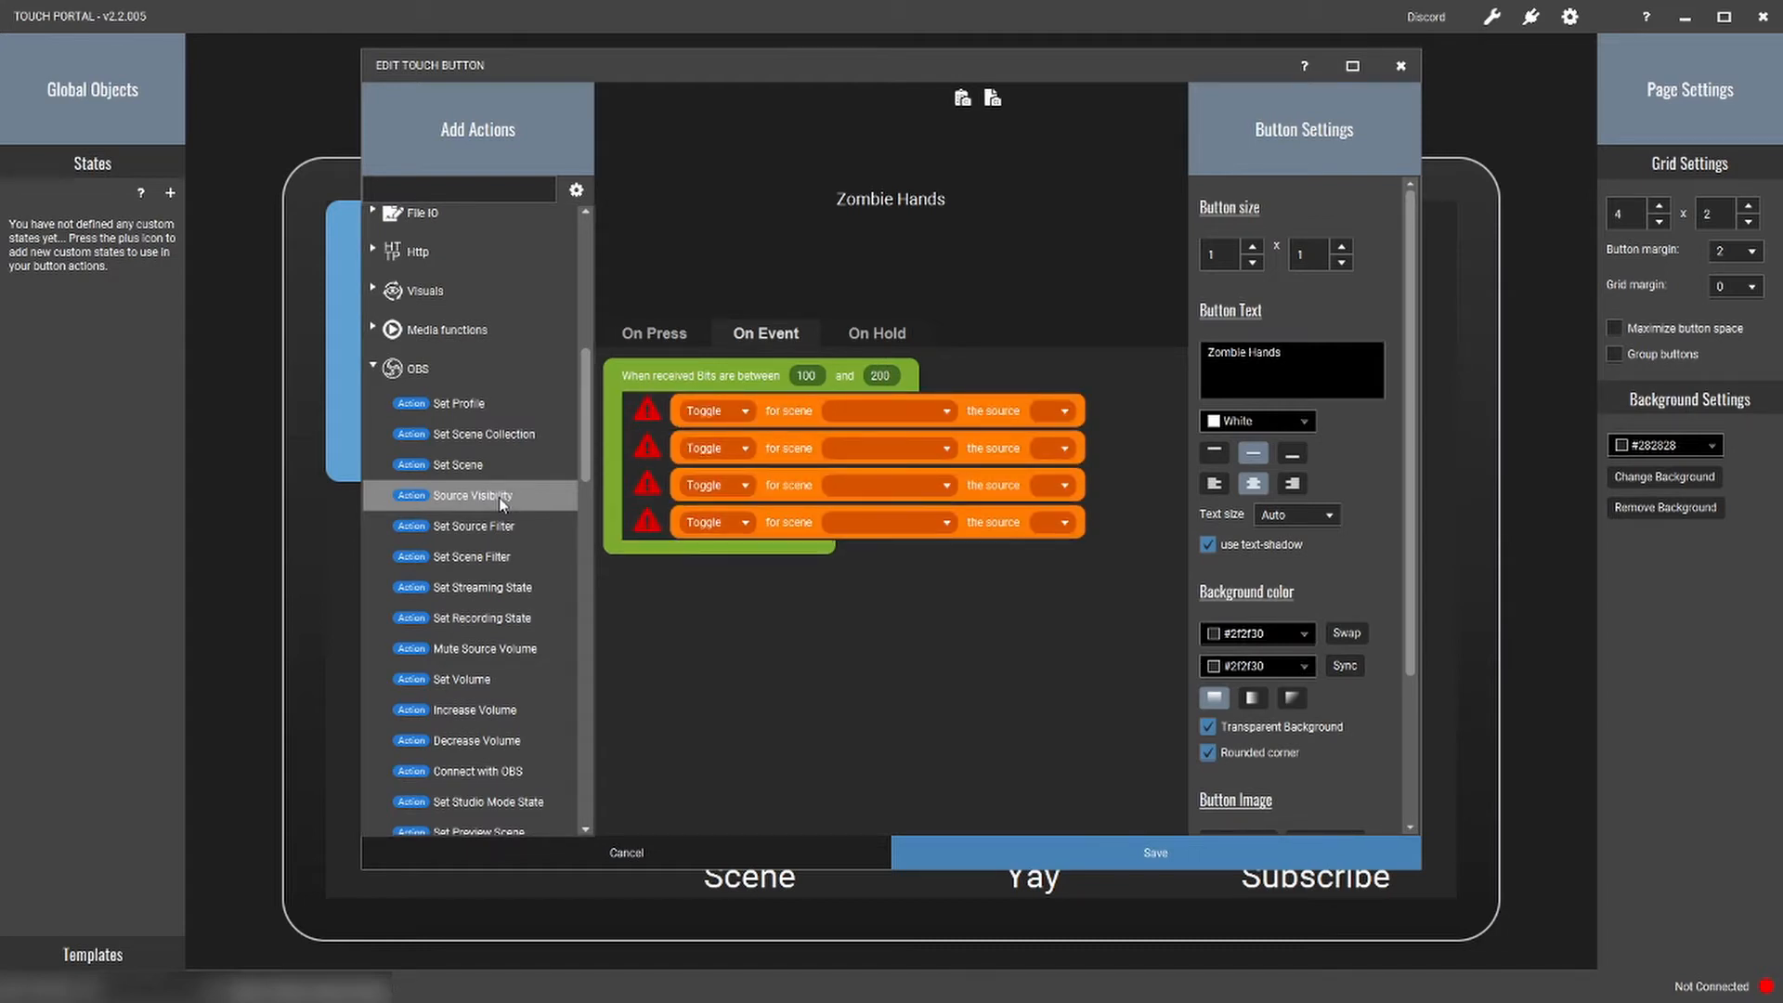
Step: Add a Wait for Timer action followed by four more OBS Source Visibility actions to the event
{"action": "scroll", "coordinate": [498, 497], "scroll_direction": "up", "scroll_amount": 5}
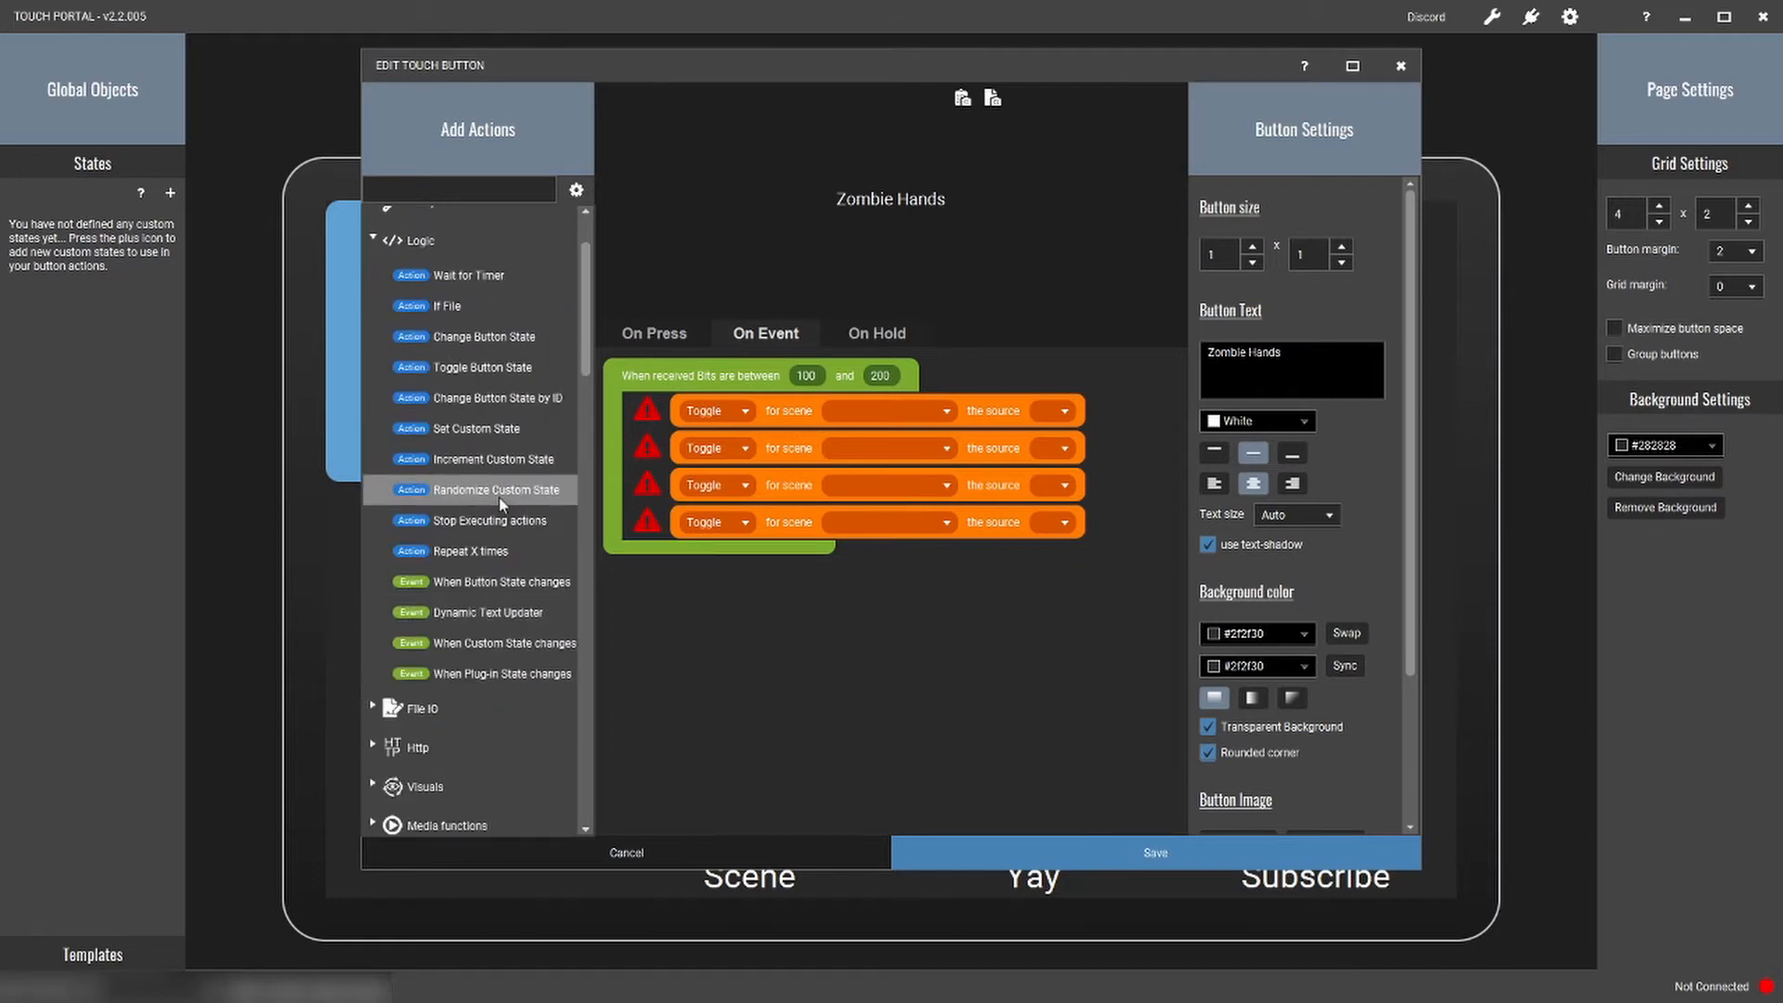
{"action": "double_click", "coordinate": [506, 276]}
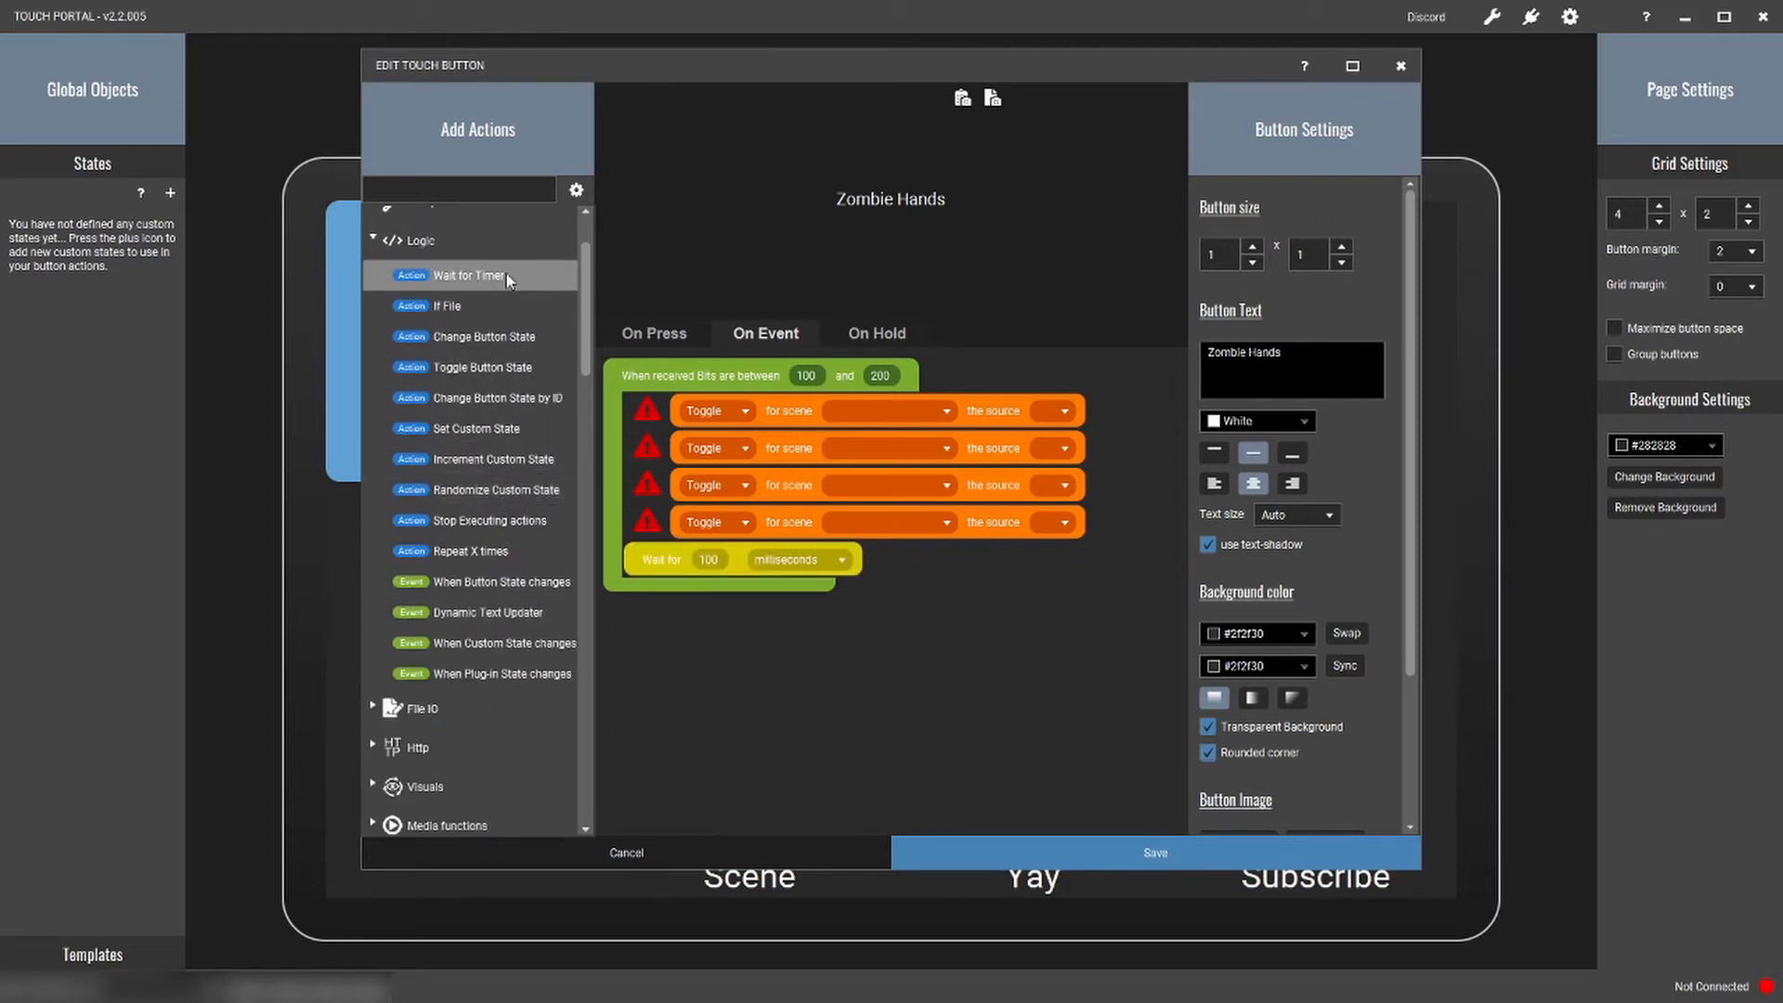
{"action": "scroll", "coordinate": [500, 453], "scroll_direction": "down", "scroll_amount": 4}
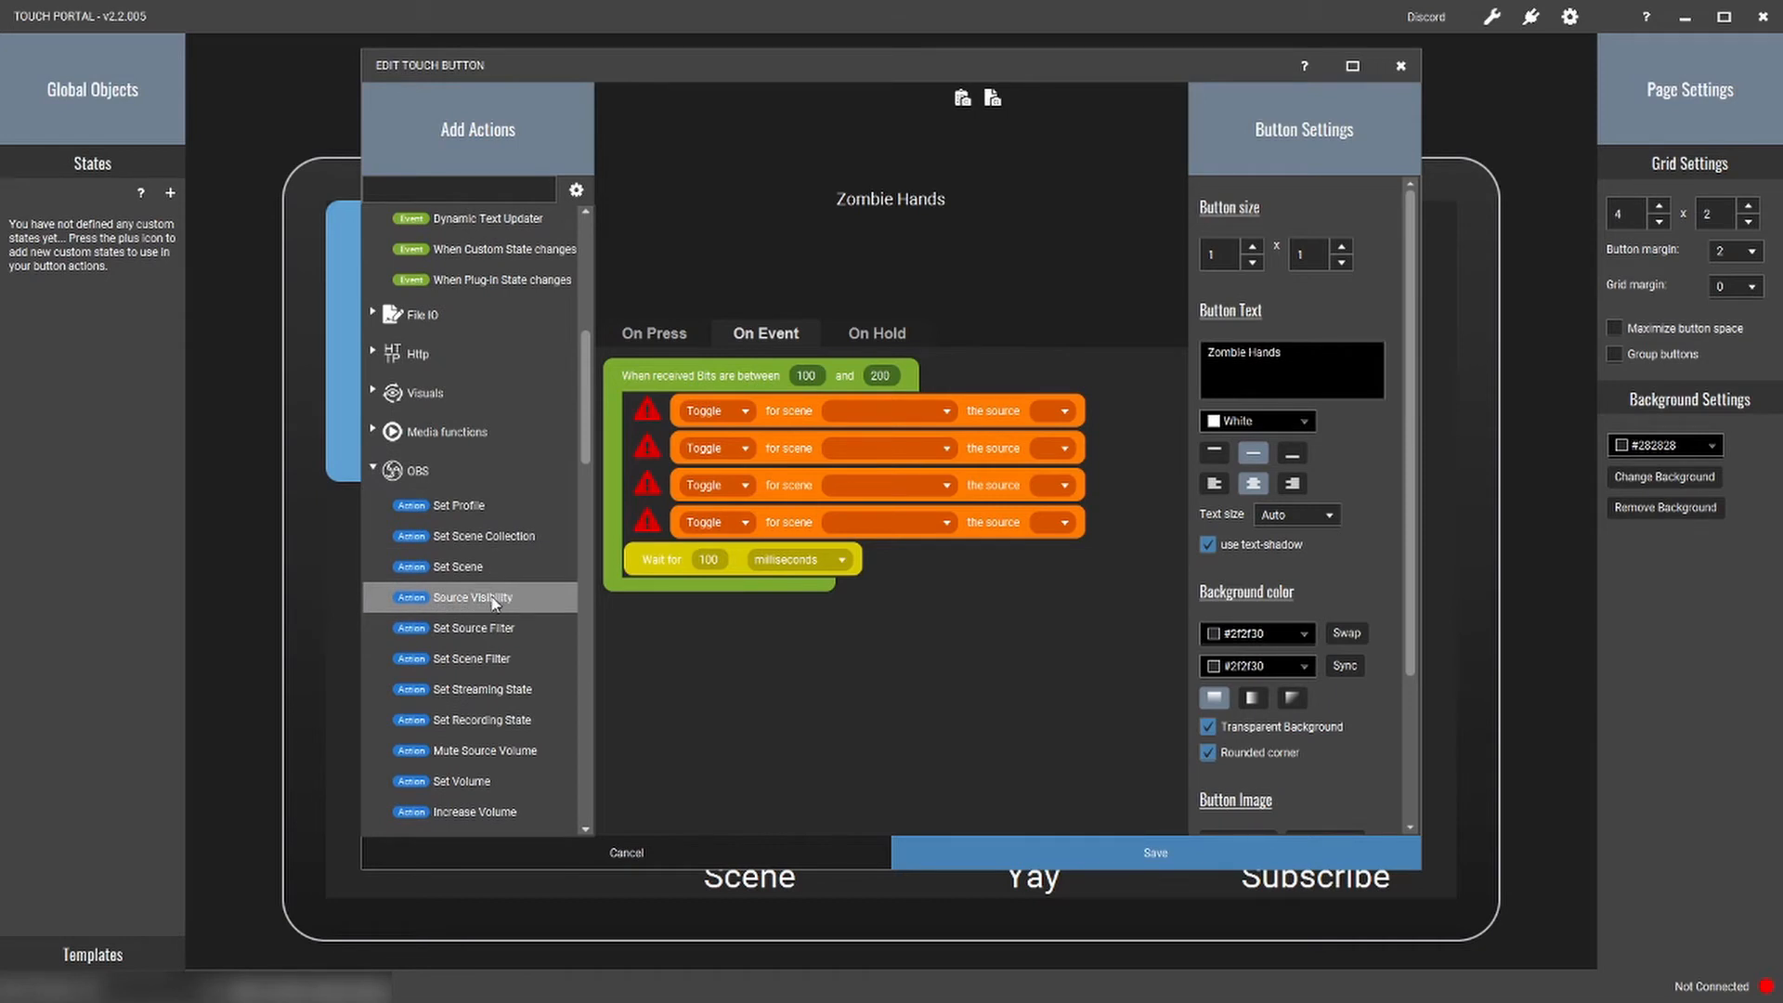
{"action": "double_click", "coordinate": [494, 602]}
{"action": "double_click", "coordinate": [493, 602]}
{"action": "double_click", "coordinate": [493, 601]}
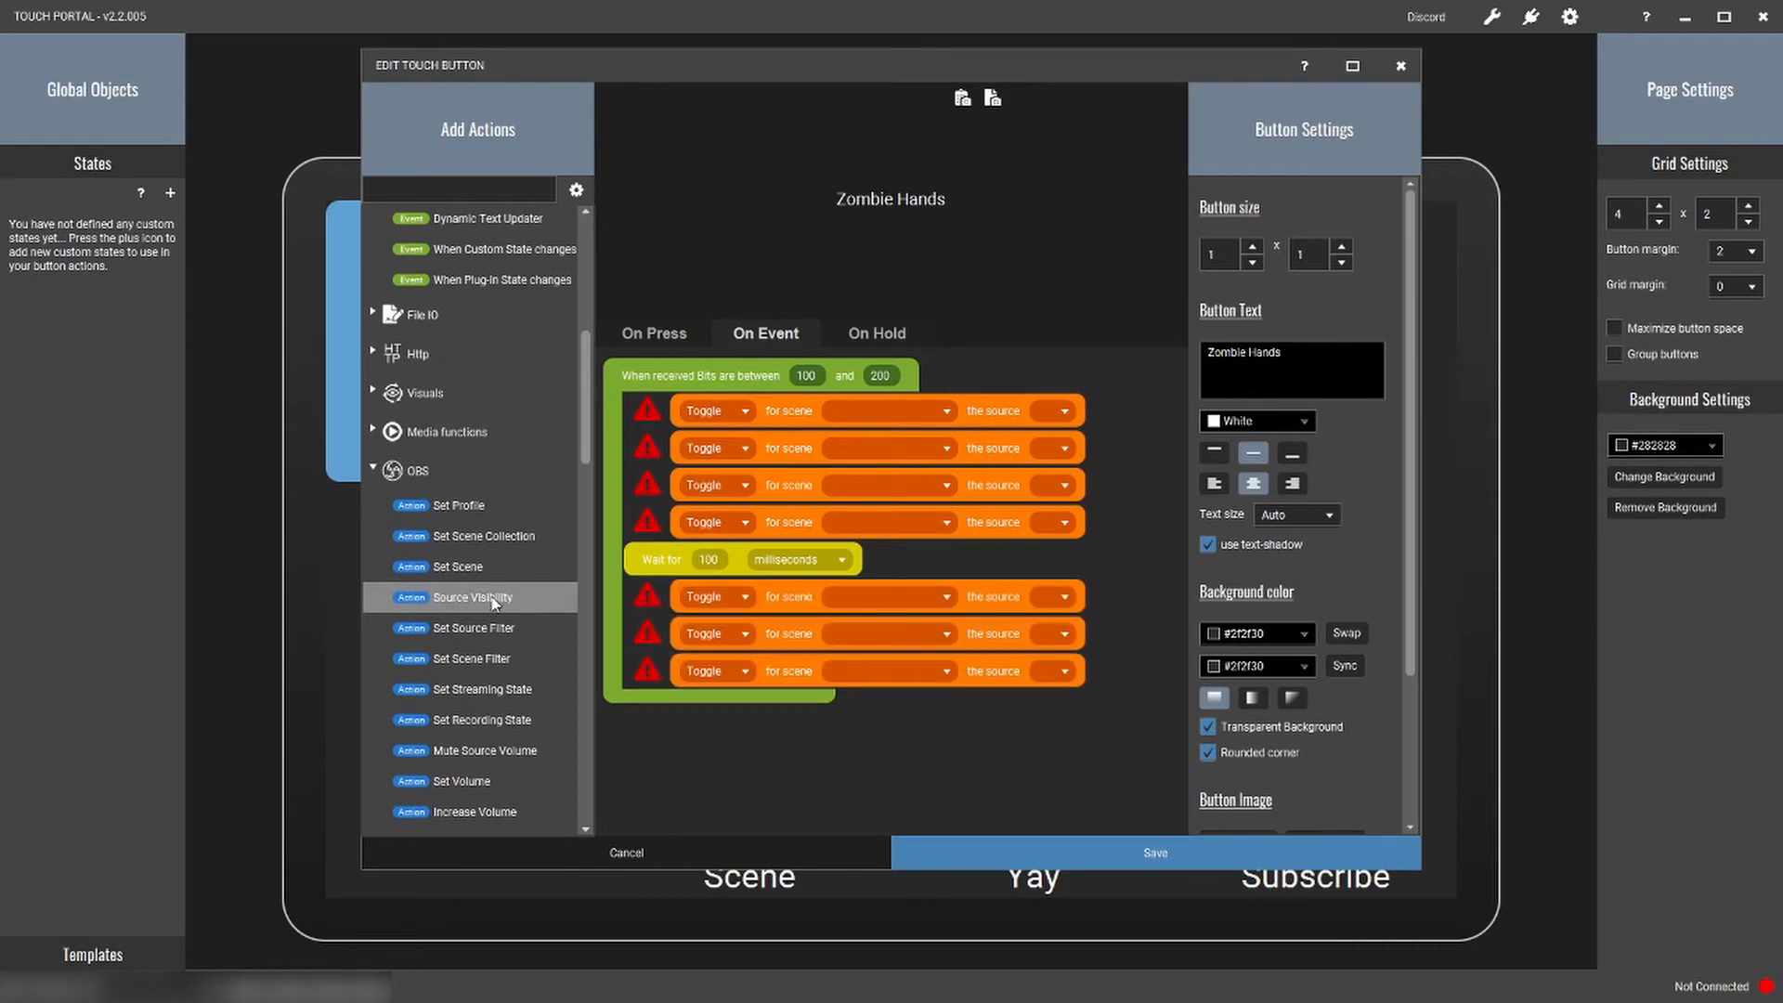
{"action": "double_click", "coordinate": [493, 602]}
Step: Set the four source visibility actions before the wait timer to Show
{"action": "left_click", "coordinate": [746, 412]}
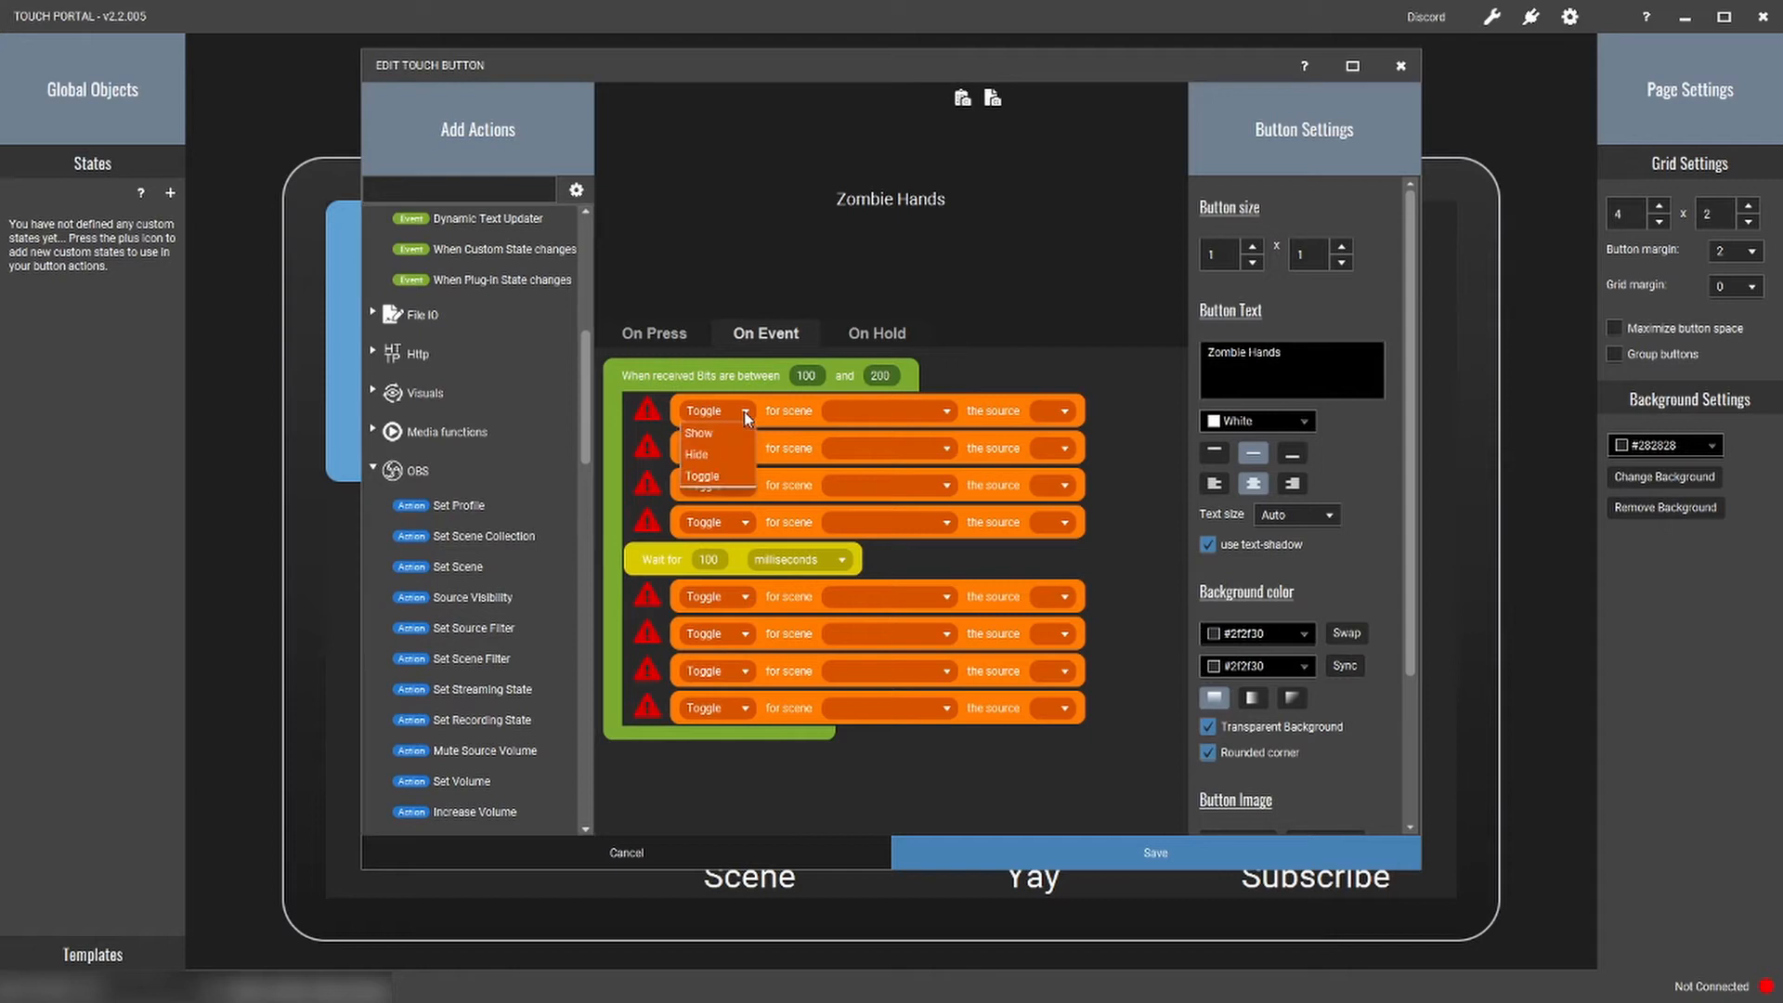
{"action": "left_click", "coordinate": [715, 434]}
{"action": "left_click", "coordinate": [721, 451]}
{"action": "left_click", "coordinate": [715, 471]}
{"action": "left_click", "coordinate": [715, 485]}
{"action": "left_click", "coordinate": [710, 508]}
{"action": "left_click", "coordinate": [715, 522]}
{"action": "left_click", "coordinate": [710, 545]}
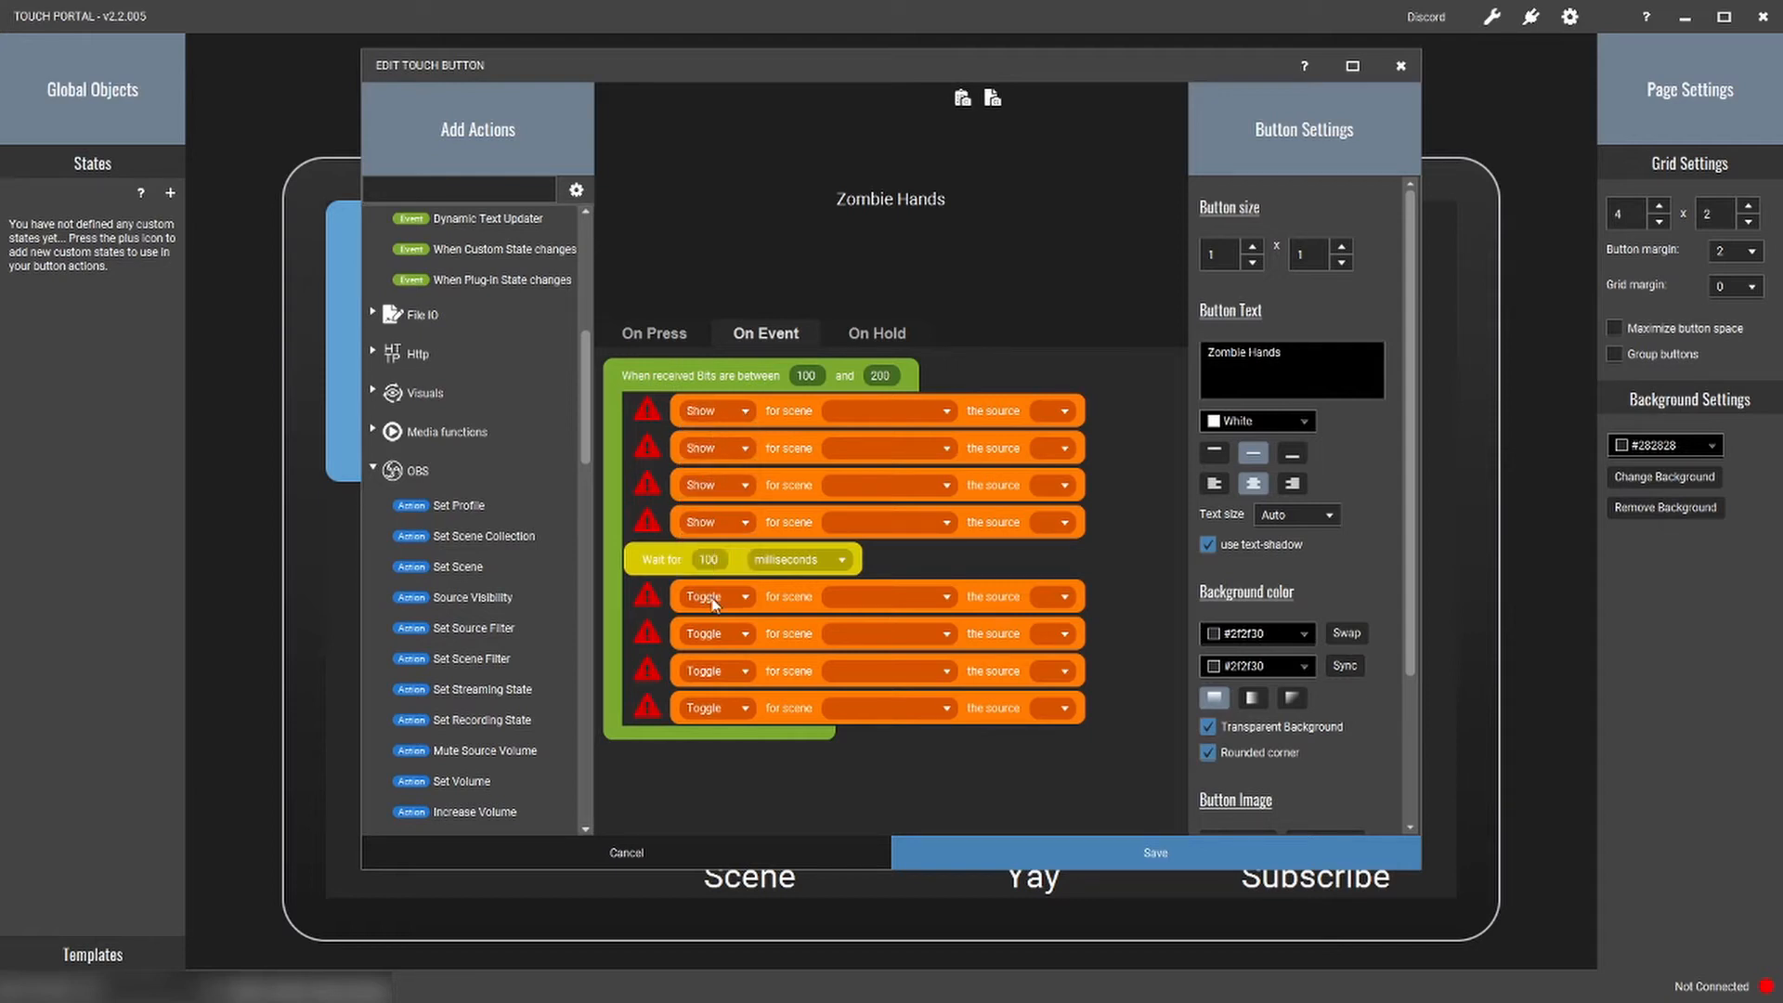
Step: Set the four source visibility actions after the wait timer to Hide
{"action": "left_click", "coordinate": [713, 598]}
{"action": "left_click", "coordinate": [710, 639]}
{"action": "left_click", "coordinate": [710, 635]}
{"action": "left_click", "coordinate": [710, 677]}
{"action": "left_click", "coordinate": [710, 672]}
{"action": "left_click", "coordinate": [708, 714]}
{"action": "left_click", "coordinate": [708, 710]}
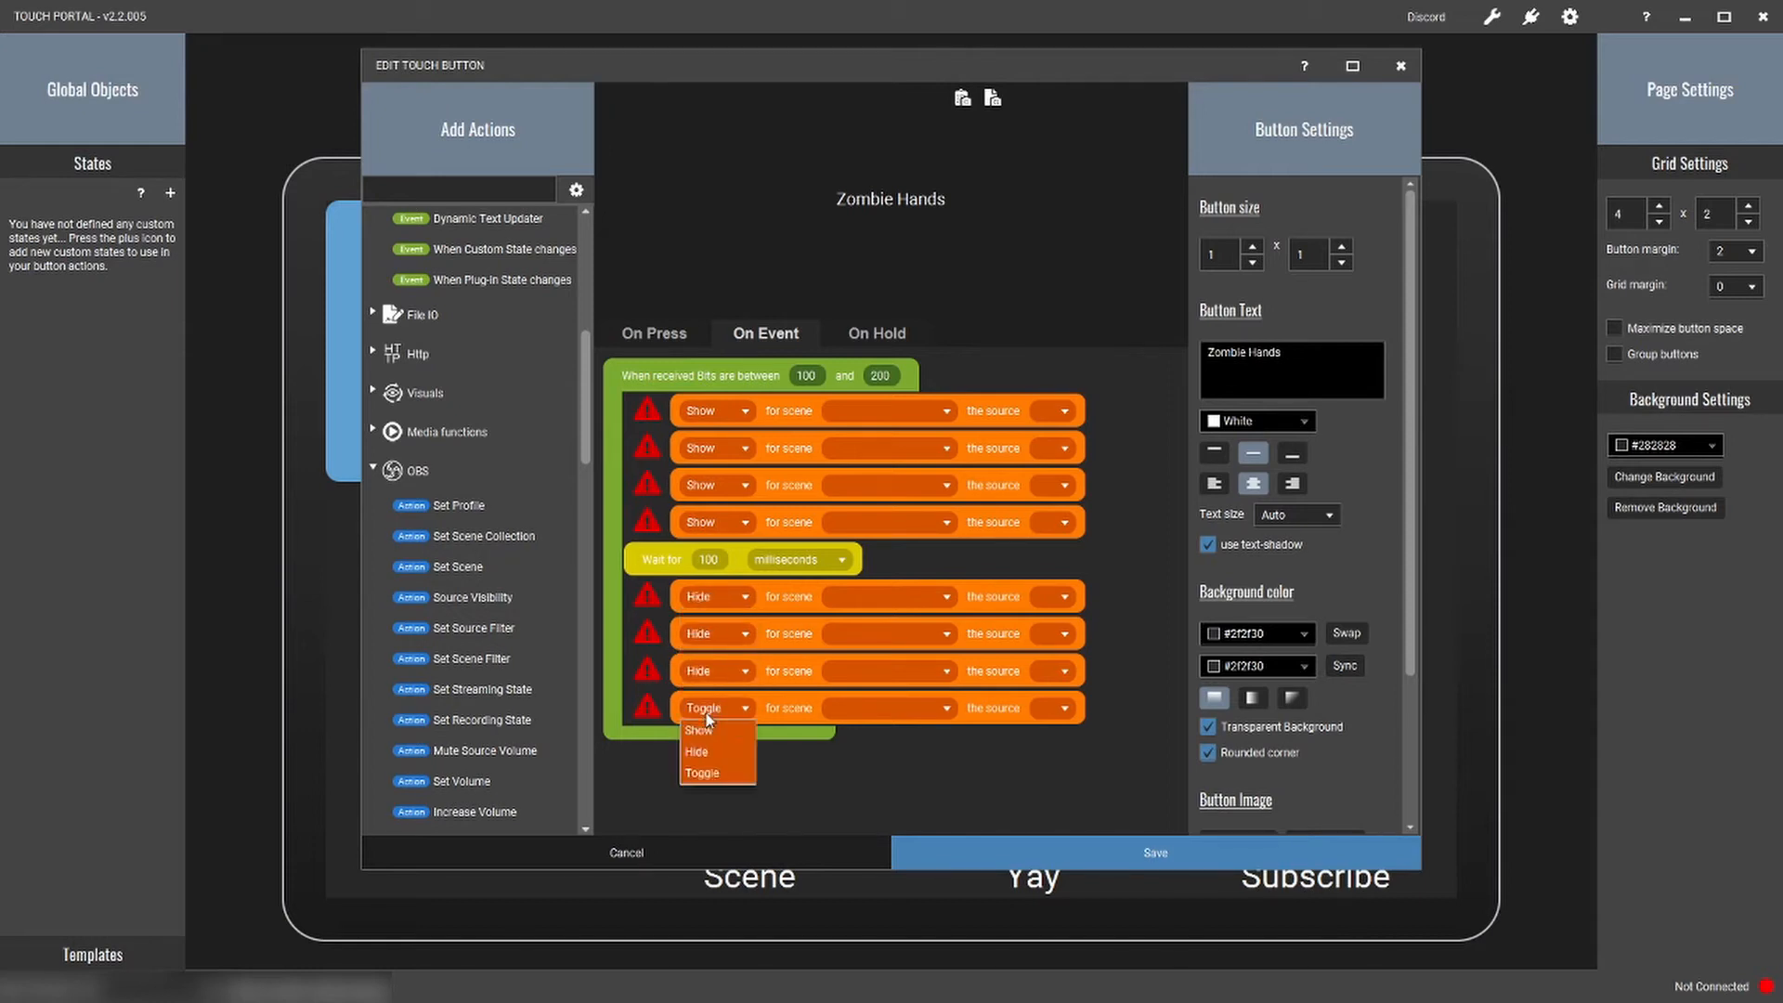
{"action": "left_click", "coordinate": [698, 752]}
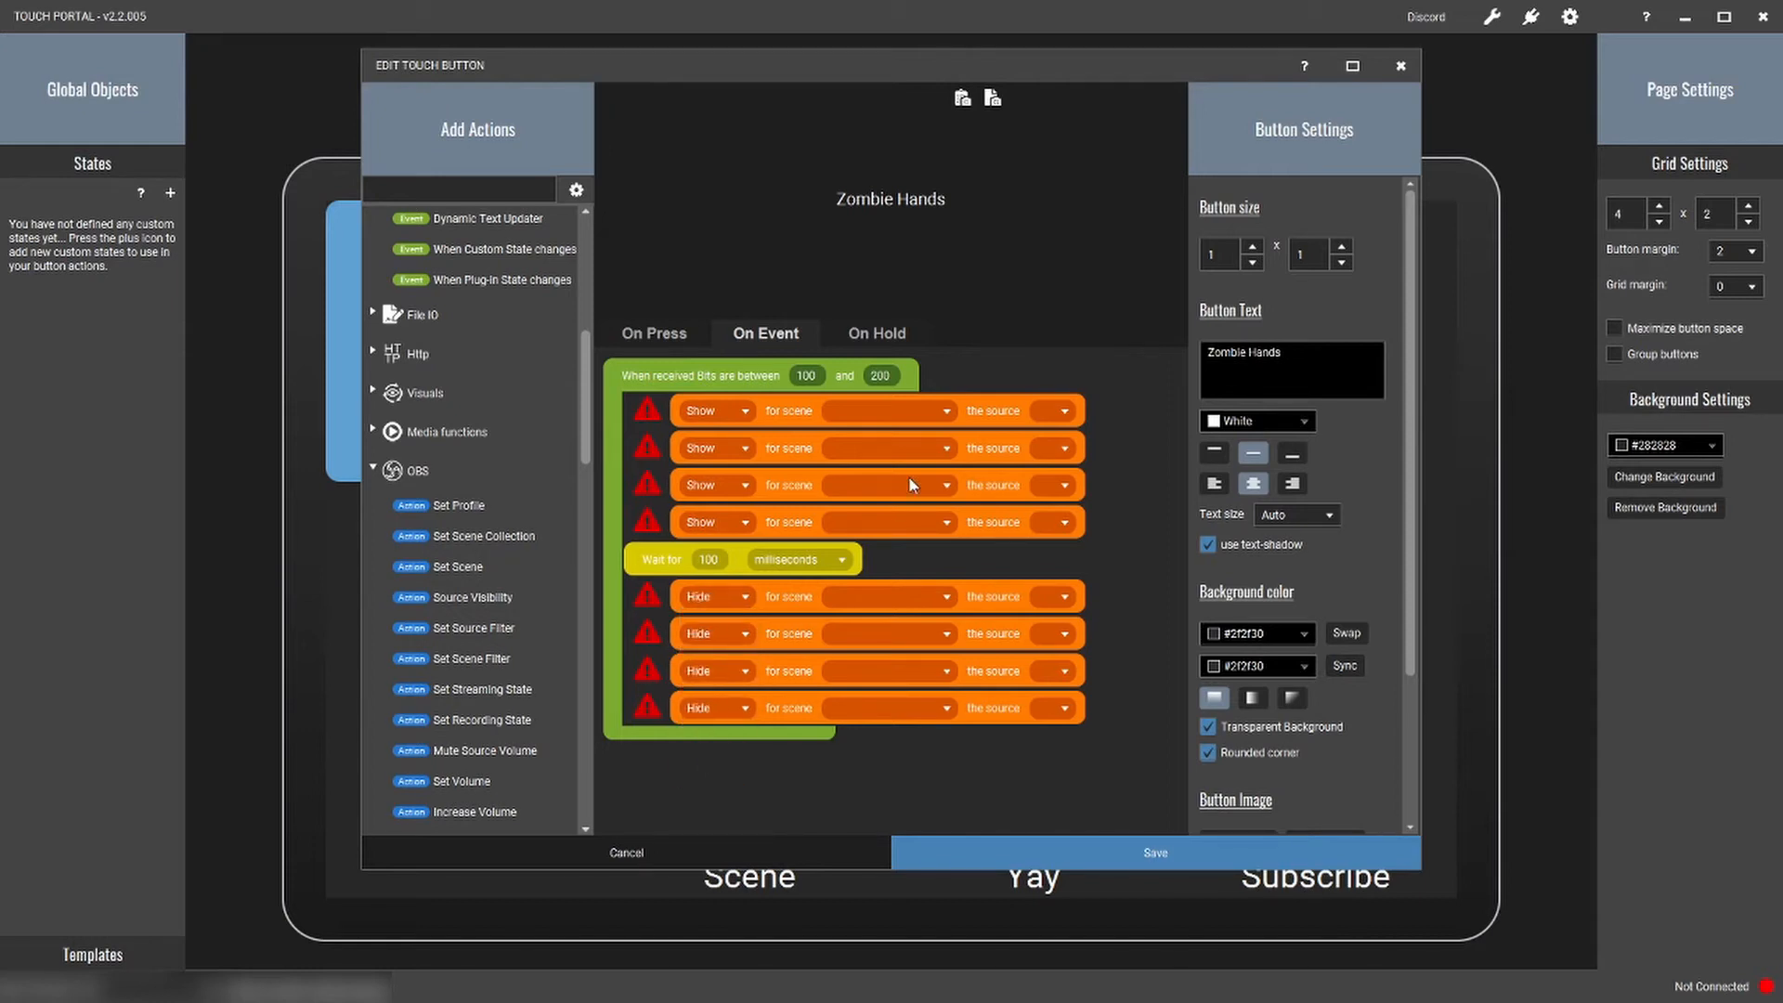
Step: Assign the scenes Starting Soon, Just Chatting, Game and BRB, in that order, to the four Show actions
{"action": "left_click", "coordinate": [939, 408]}
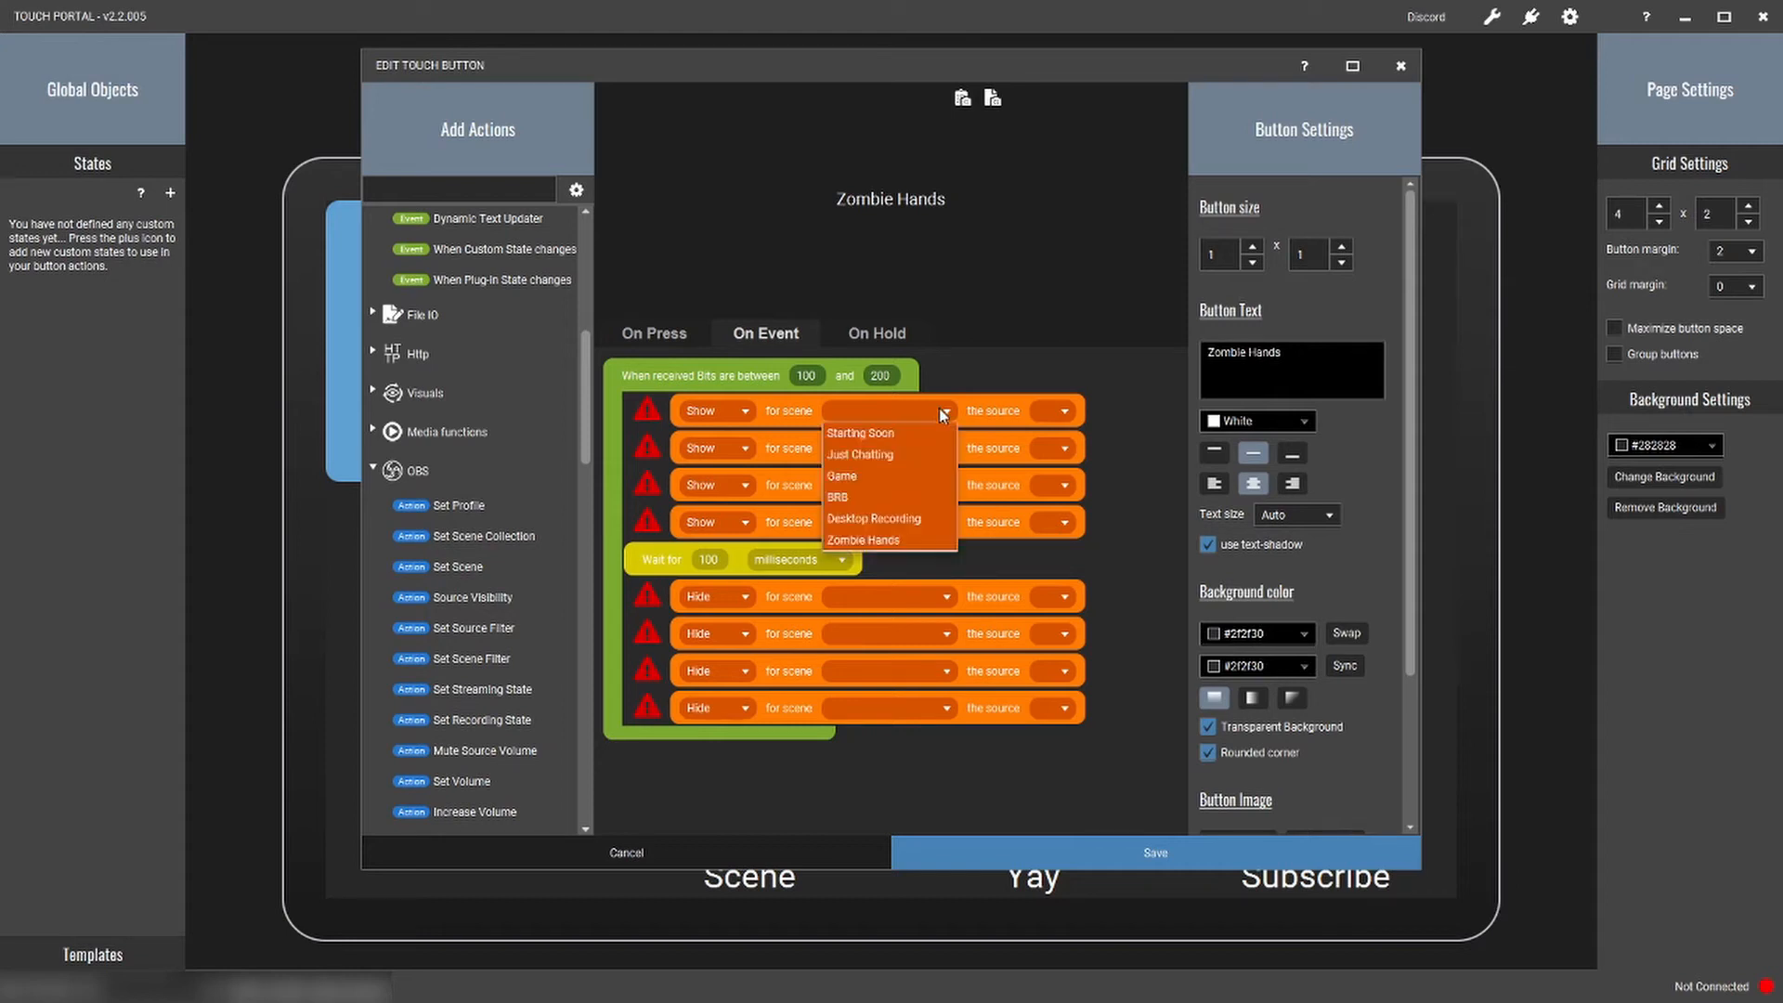
{"action": "left_click", "coordinate": [900, 429]}
{"action": "left_click", "coordinate": [890, 445]}
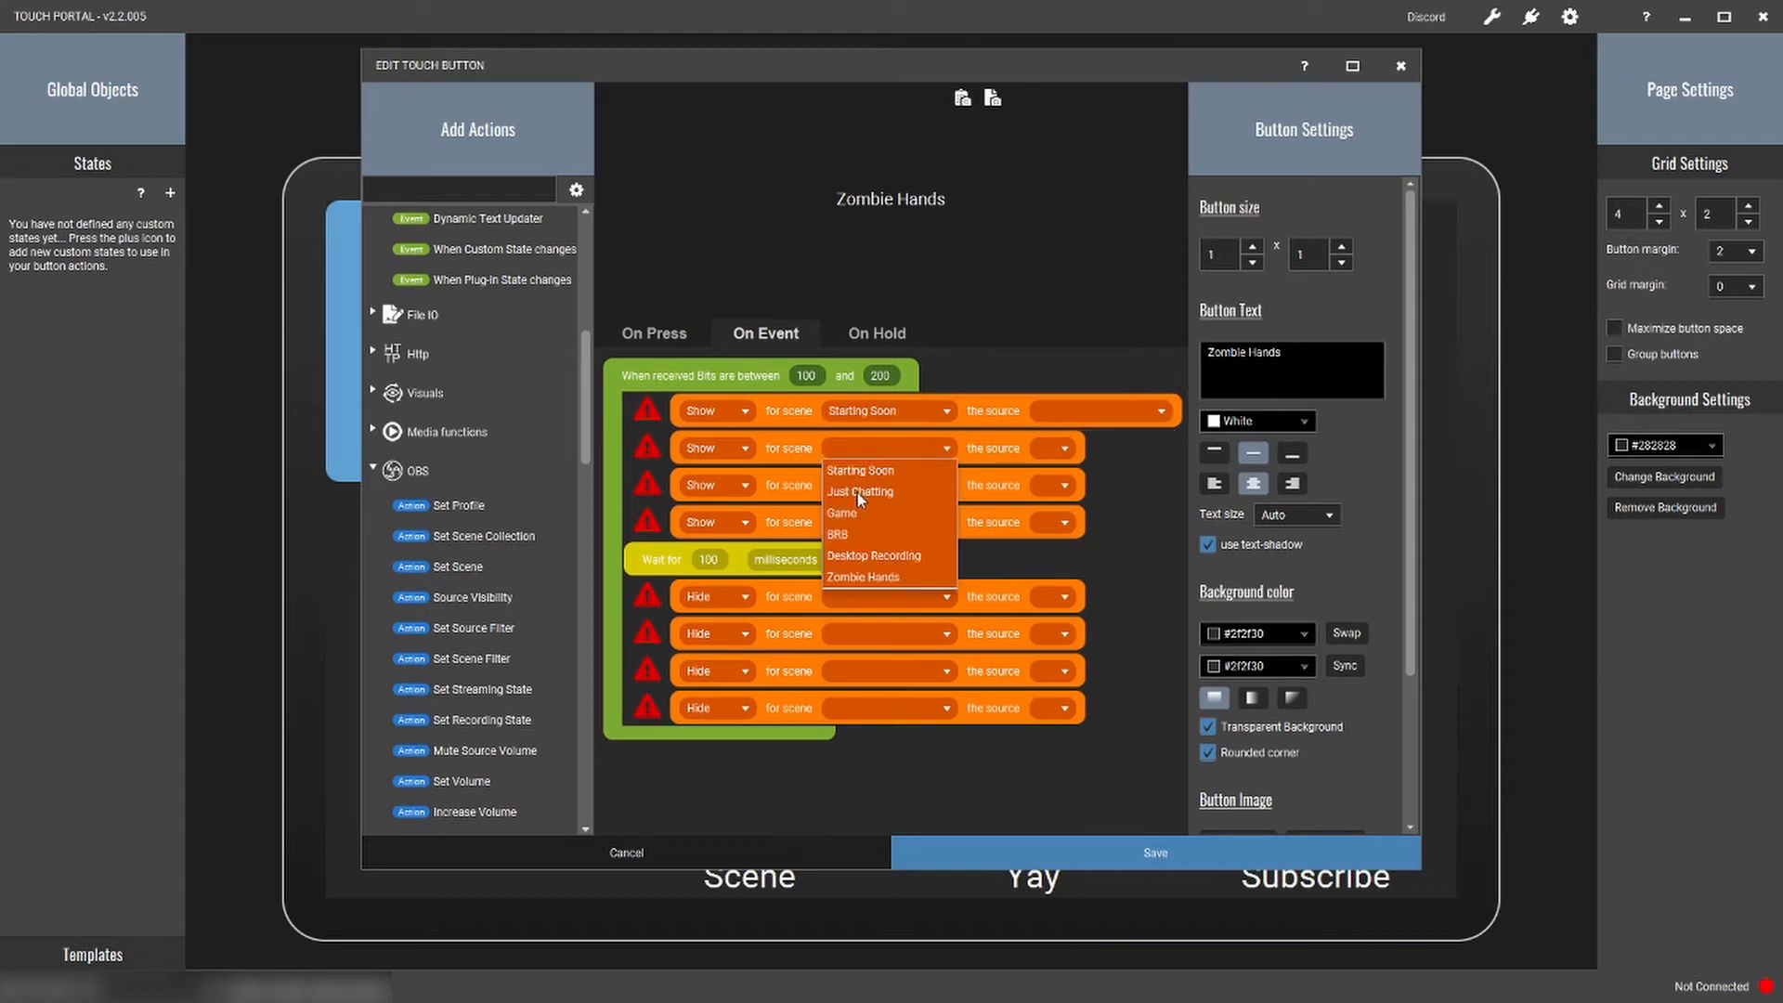
{"action": "left_click", "coordinate": [856, 492]}
{"action": "left_click", "coordinate": [860, 483]}
{"action": "left_click", "coordinate": [847, 548]}
{"action": "left_click", "coordinate": [859, 524]}
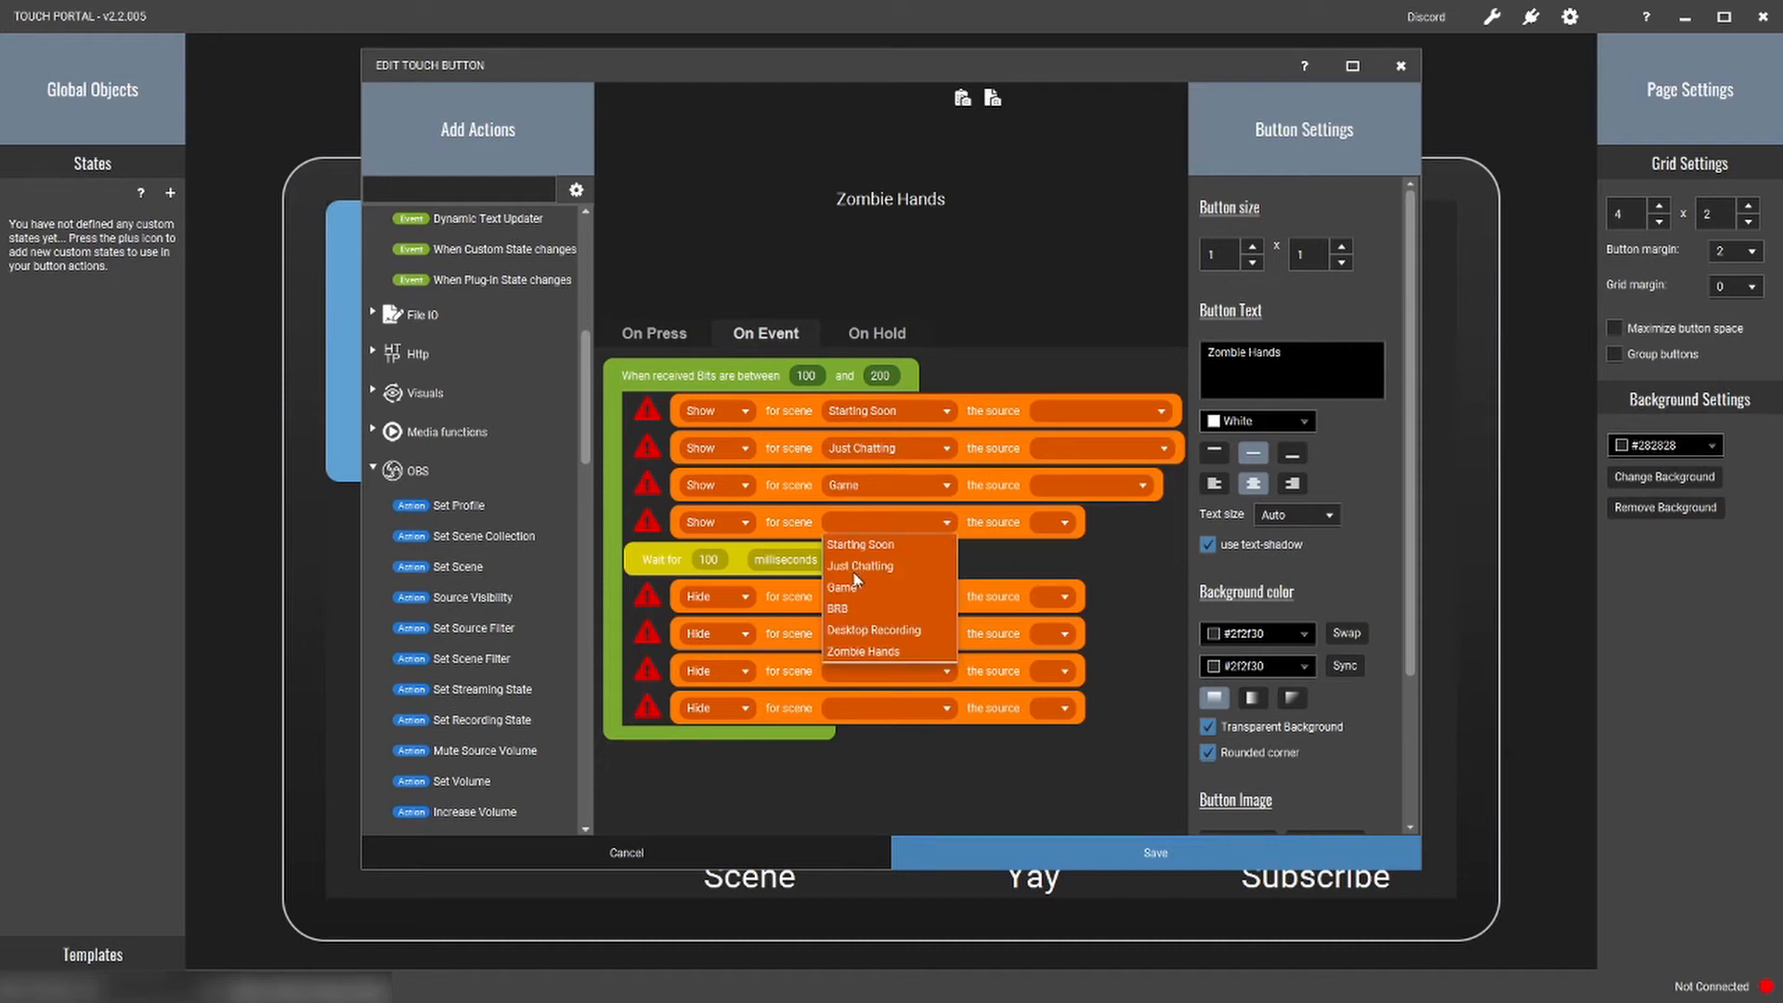
{"action": "left_click", "coordinate": [846, 607]}
Step: Assign the scenes Starting Soon, Just Chatting, Game and BRB, in that order, to the four Hide actions
{"action": "left_click", "coordinate": [858, 600]}
{"action": "left_click", "coordinate": [858, 619]}
{"action": "left_click", "coordinate": [855, 630]}
{"action": "left_click", "coordinate": [856, 676]}
{"action": "left_click", "coordinate": [856, 671]}
{"action": "left_click", "coordinate": [847, 736]}
{"action": "left_click", "coordinate": [850, 707]}
{"action": "left_click", "coordinate": [840, 790]}
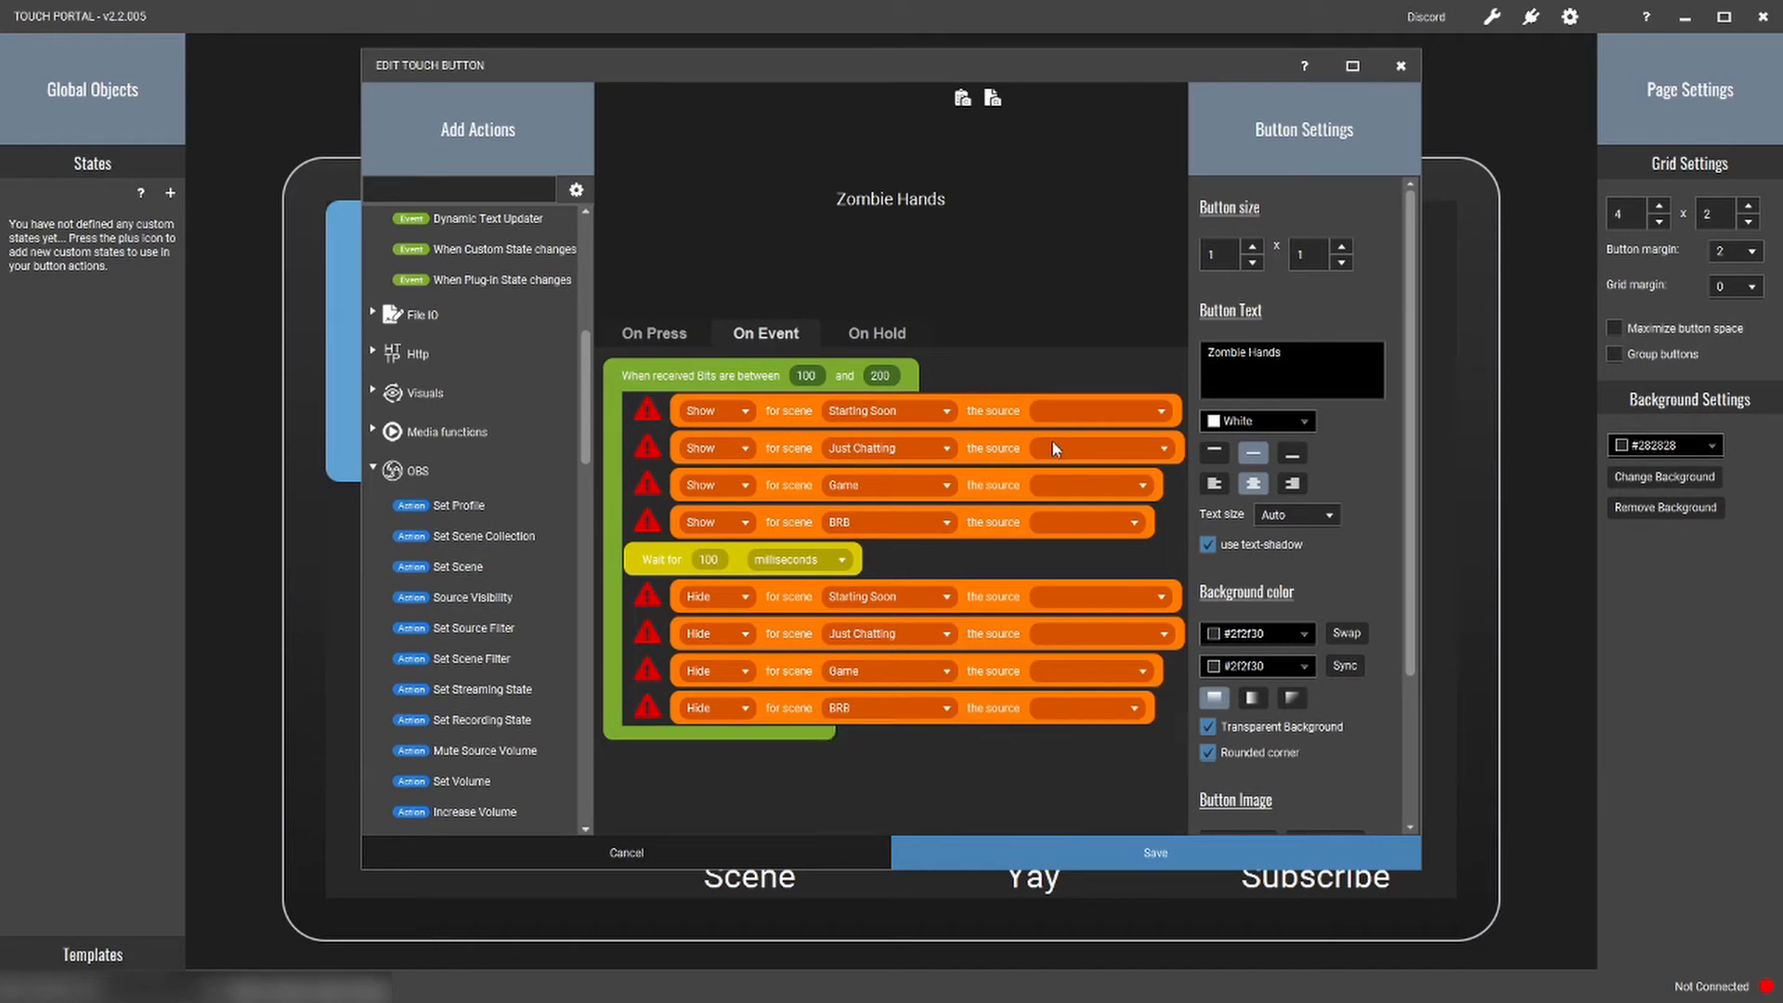
Step: Choose Zombie Hands as the source in each of the four Show actions
{"action": "left_click", "coordinate": [1156, 409]}
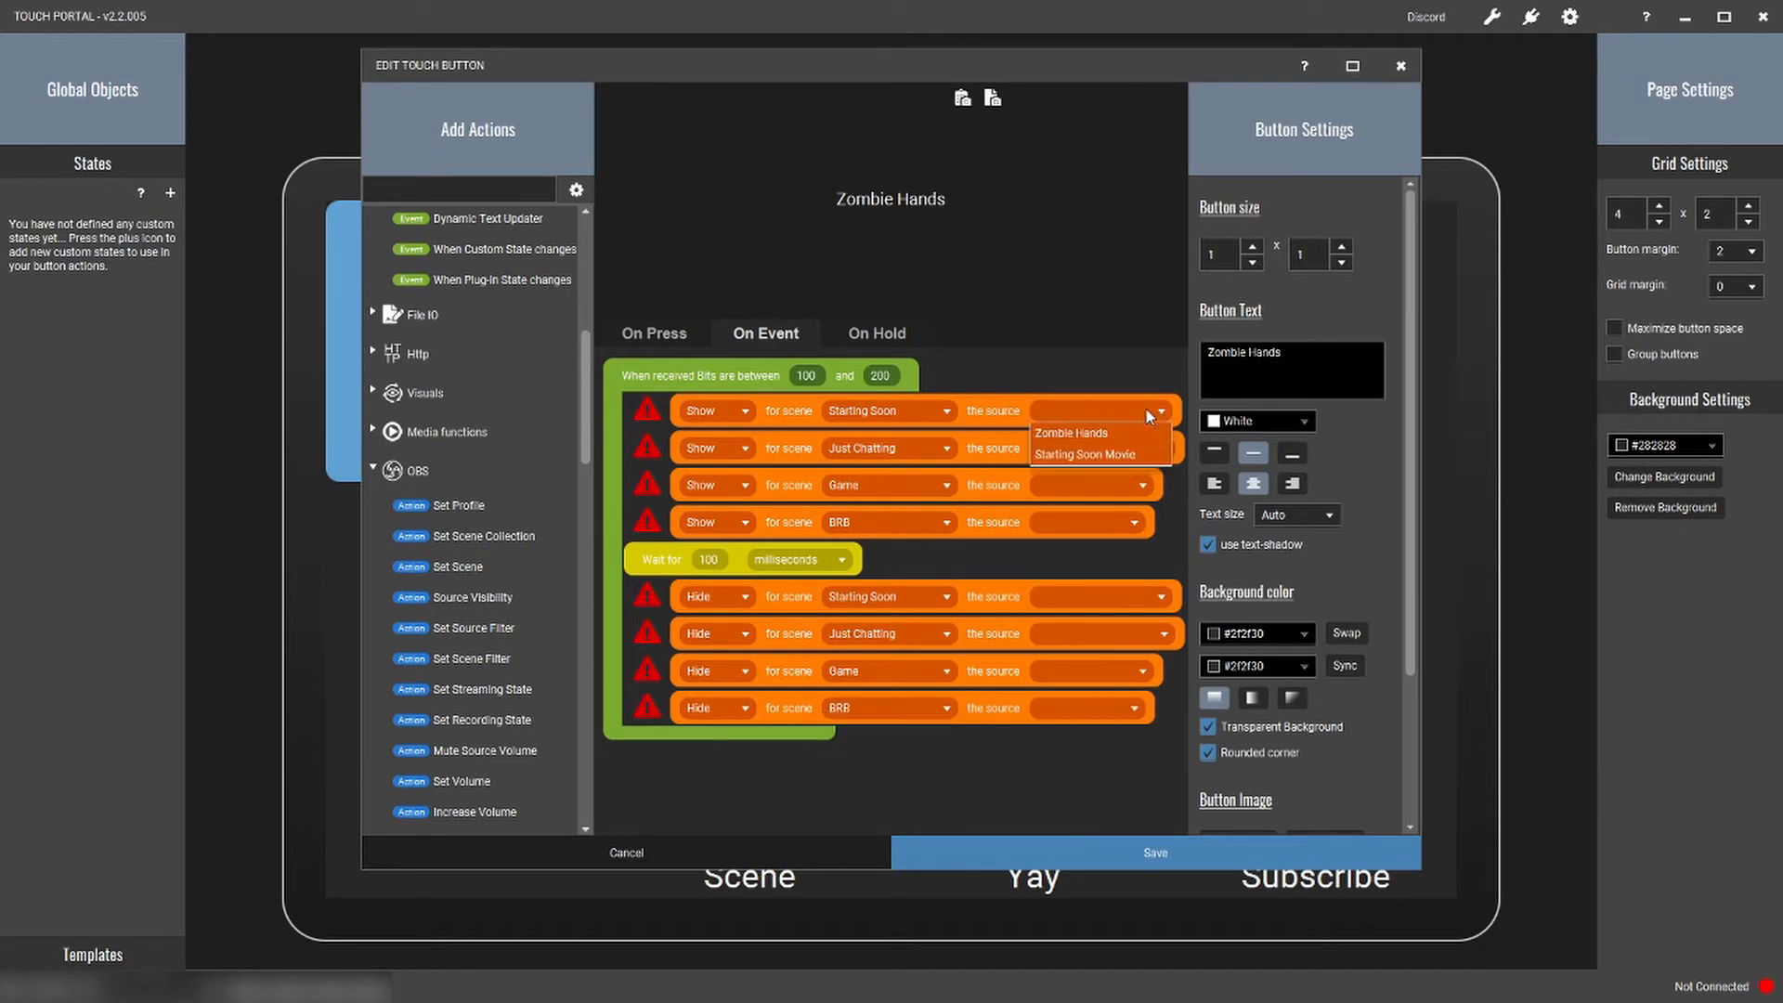
{"action": "left_click", "coordinate": [1100, 434]}
{"action": "left_click", "coordinate": [1099, 450]}
{"action": "left_click", "coordinate": [1085, 475]}
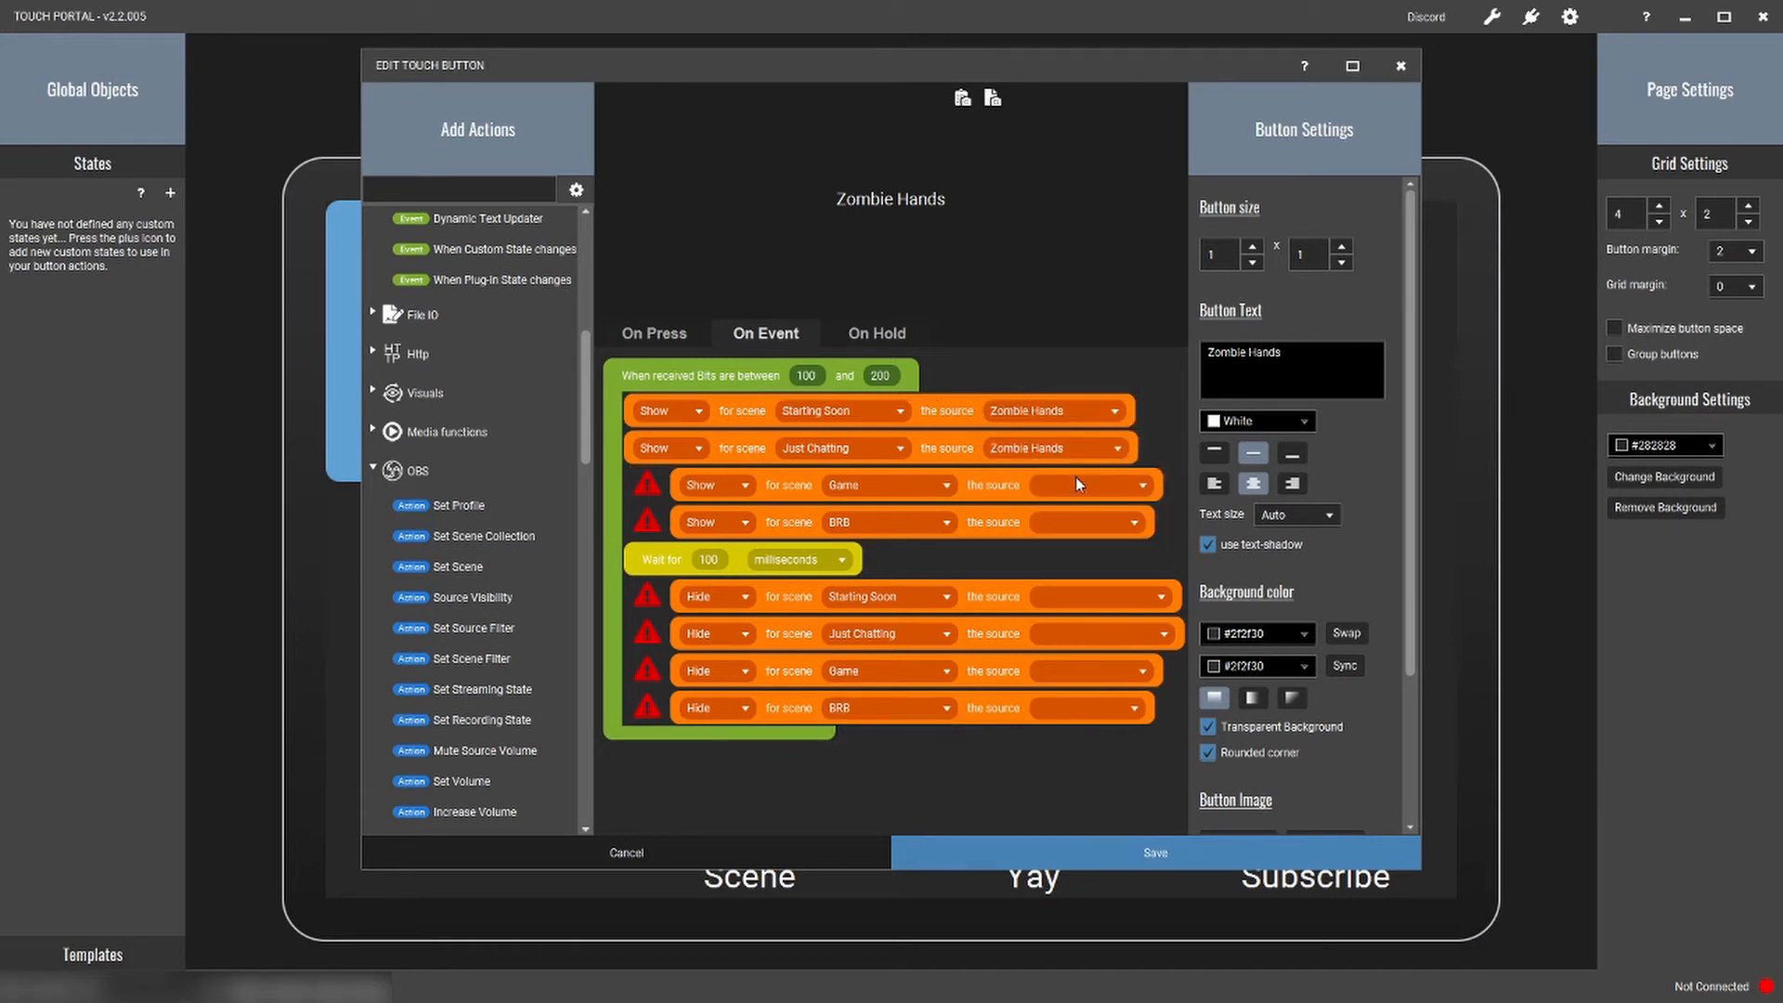
{"action": "left_click", "coordinate": [1087, 484]}
{"action": "left_click", "coordinate": [1064, 507]}
{"action": "left_click", "coordinate": [1078, 522]}
{"action": "left_click", "coordinate": [1075, 546]}
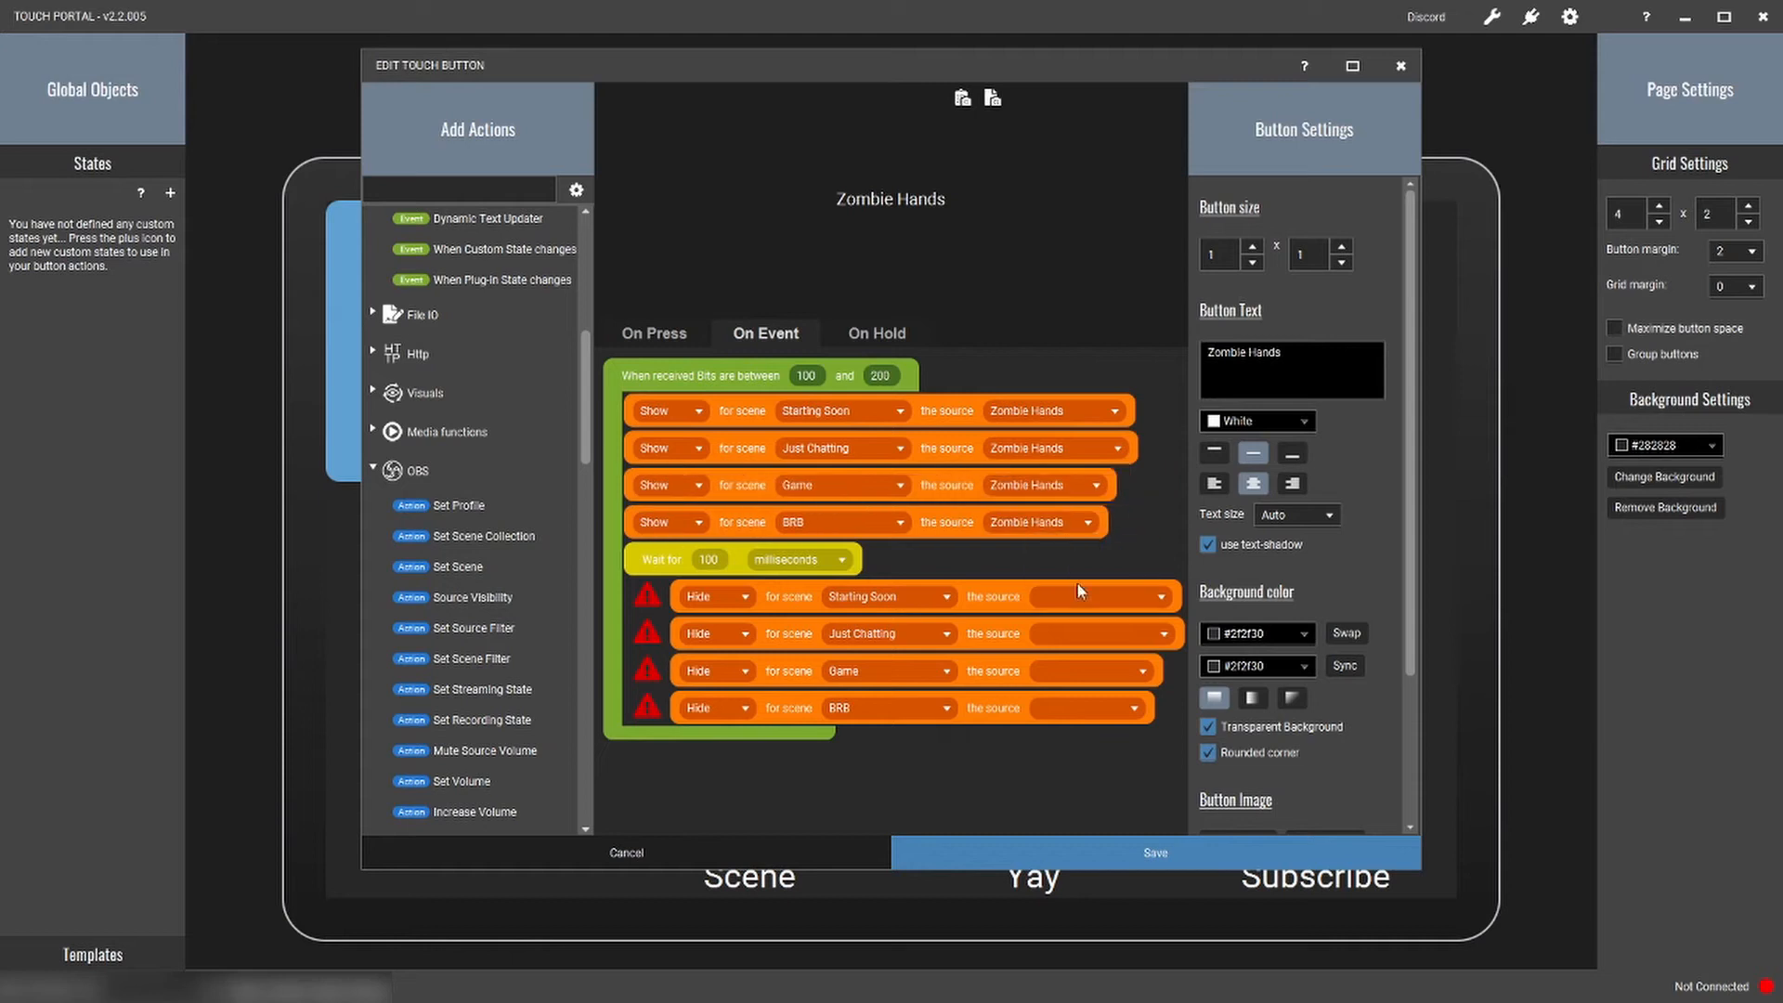
Step: Set the wait timer between the Show and Hide actions to 15 seconds and save the Zombie Hands button
{"action": "left_click", "coordinate": [823, 560]}
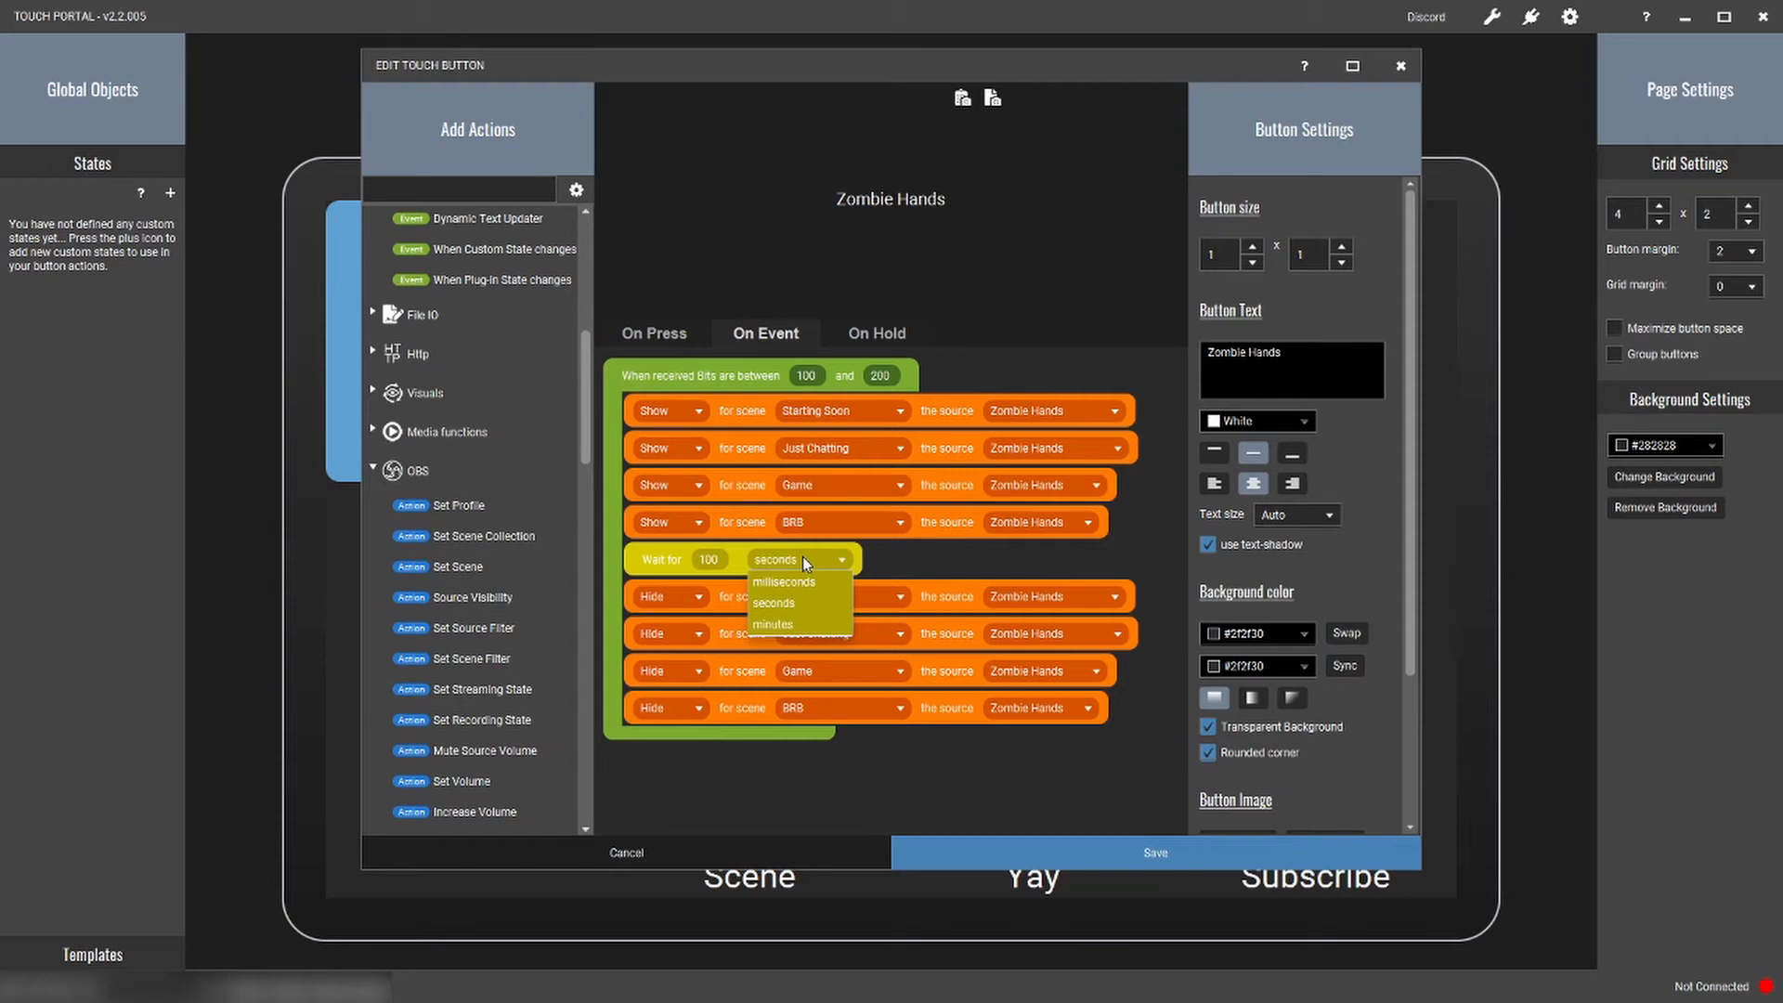
{"action": "left_click", "coordinate": [791, 606]}
{"action": "double_click", "coordinate": [712, 559]}
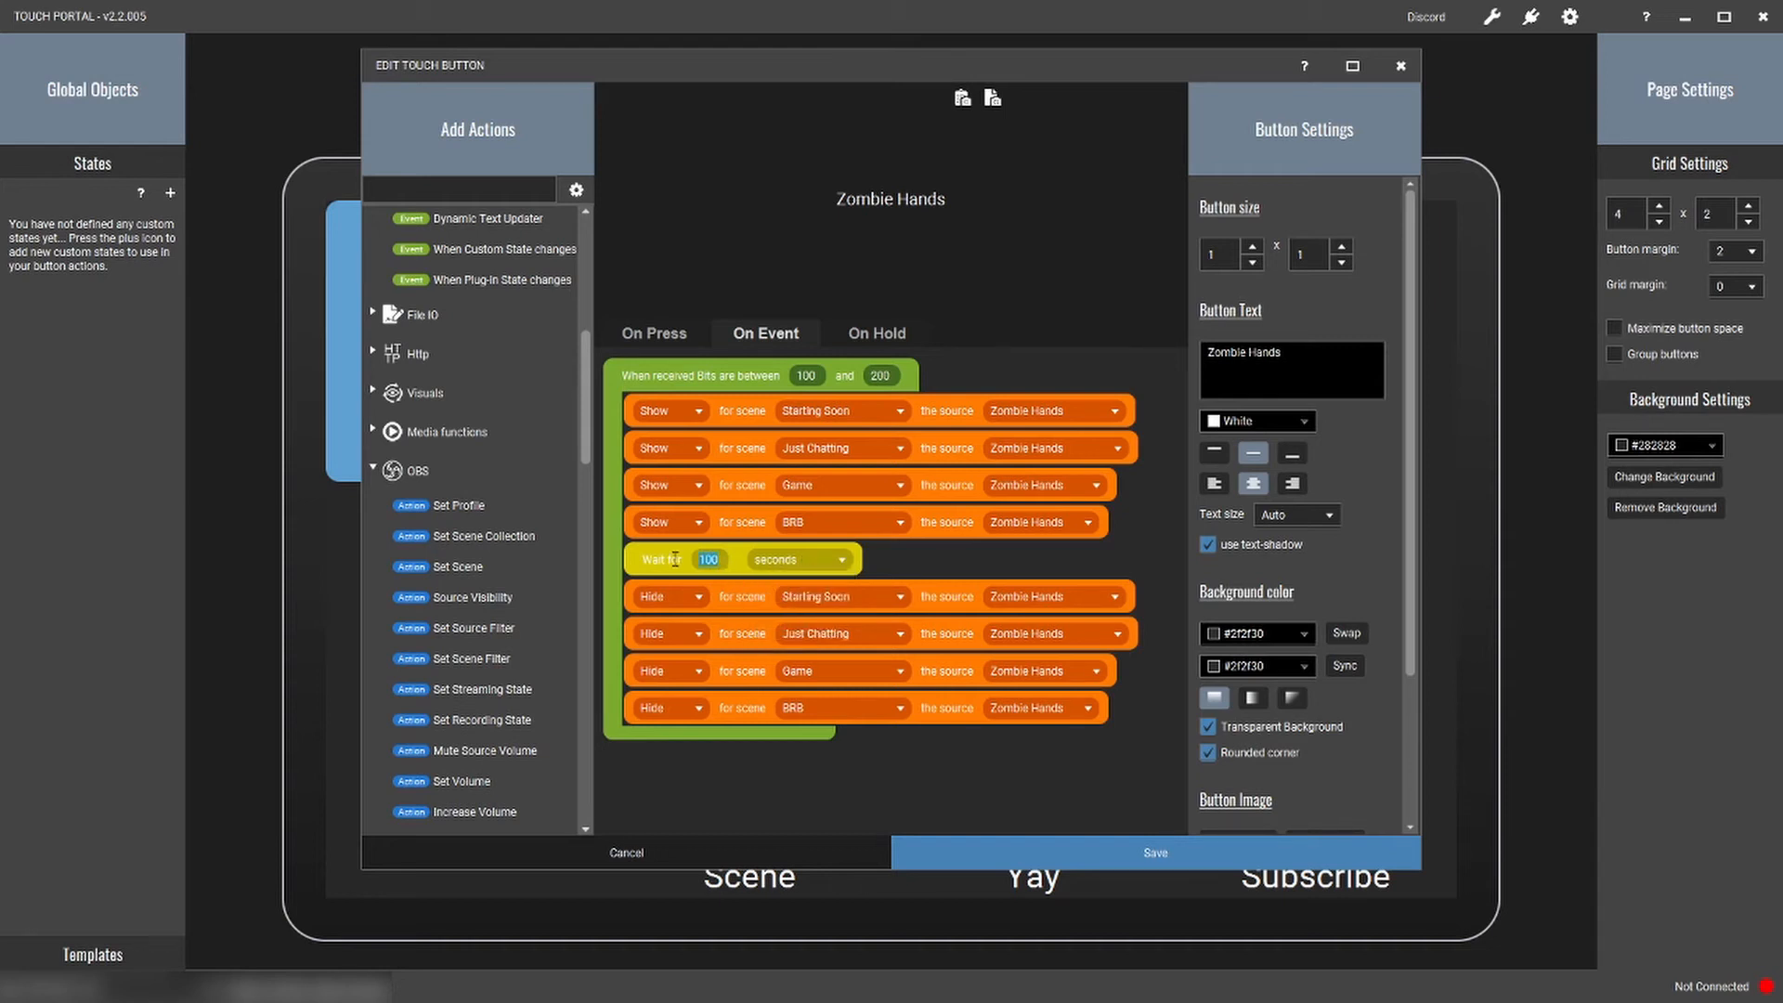
{"action": "type", "text": "15"}
{"action": "left_click", "coordinate": [1155, 850]}
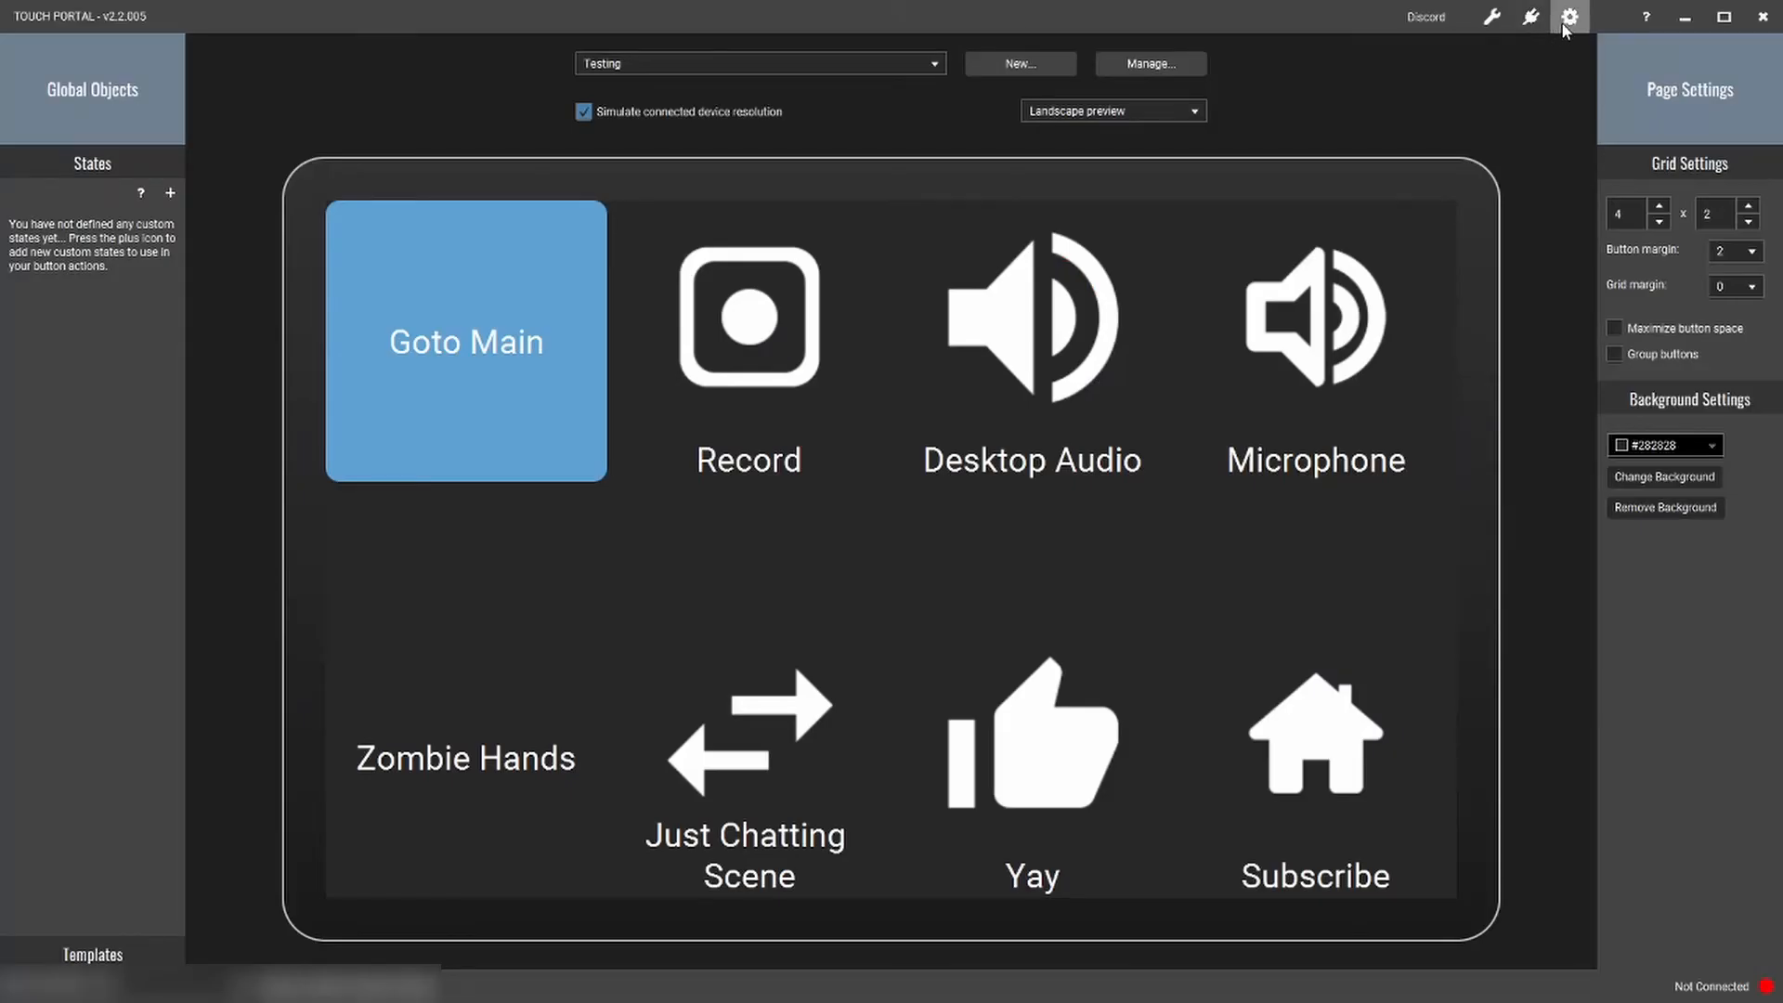
Step: Open the Twitch settings to review the account connection and token fields
{"action": "left_click", "coordinate": [1567, 18]}
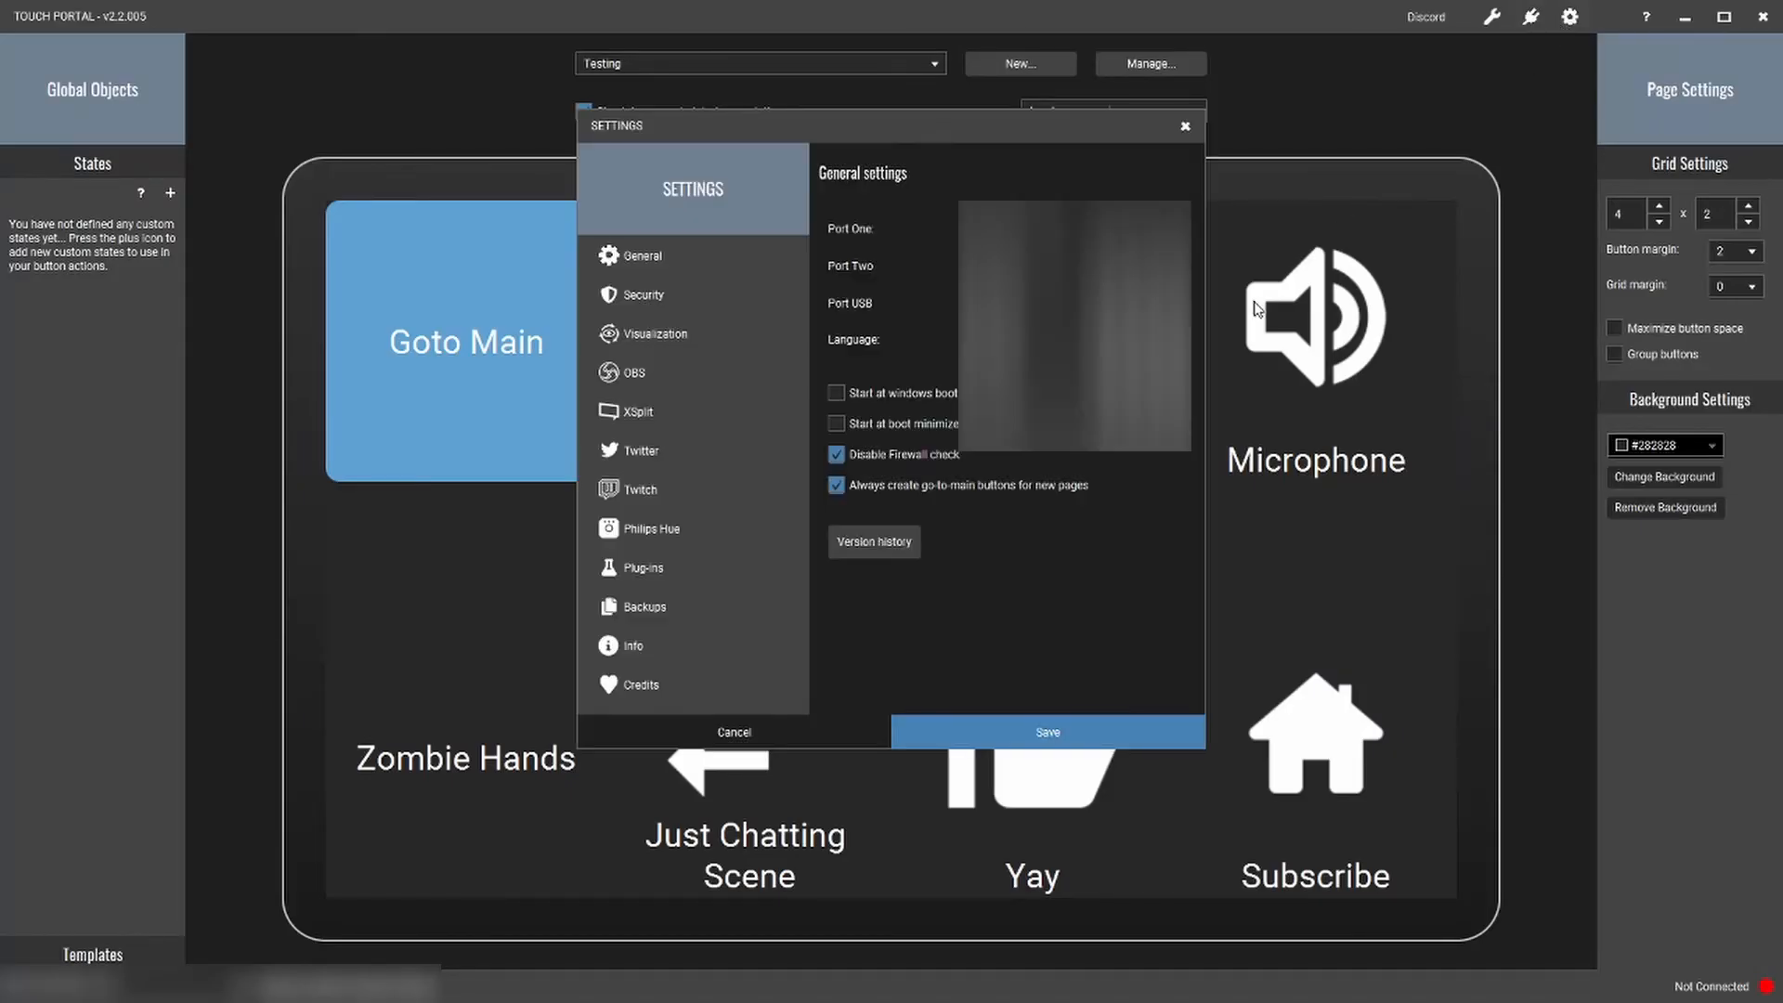
{"action": "left_click", "coordinate": [684, 489]}
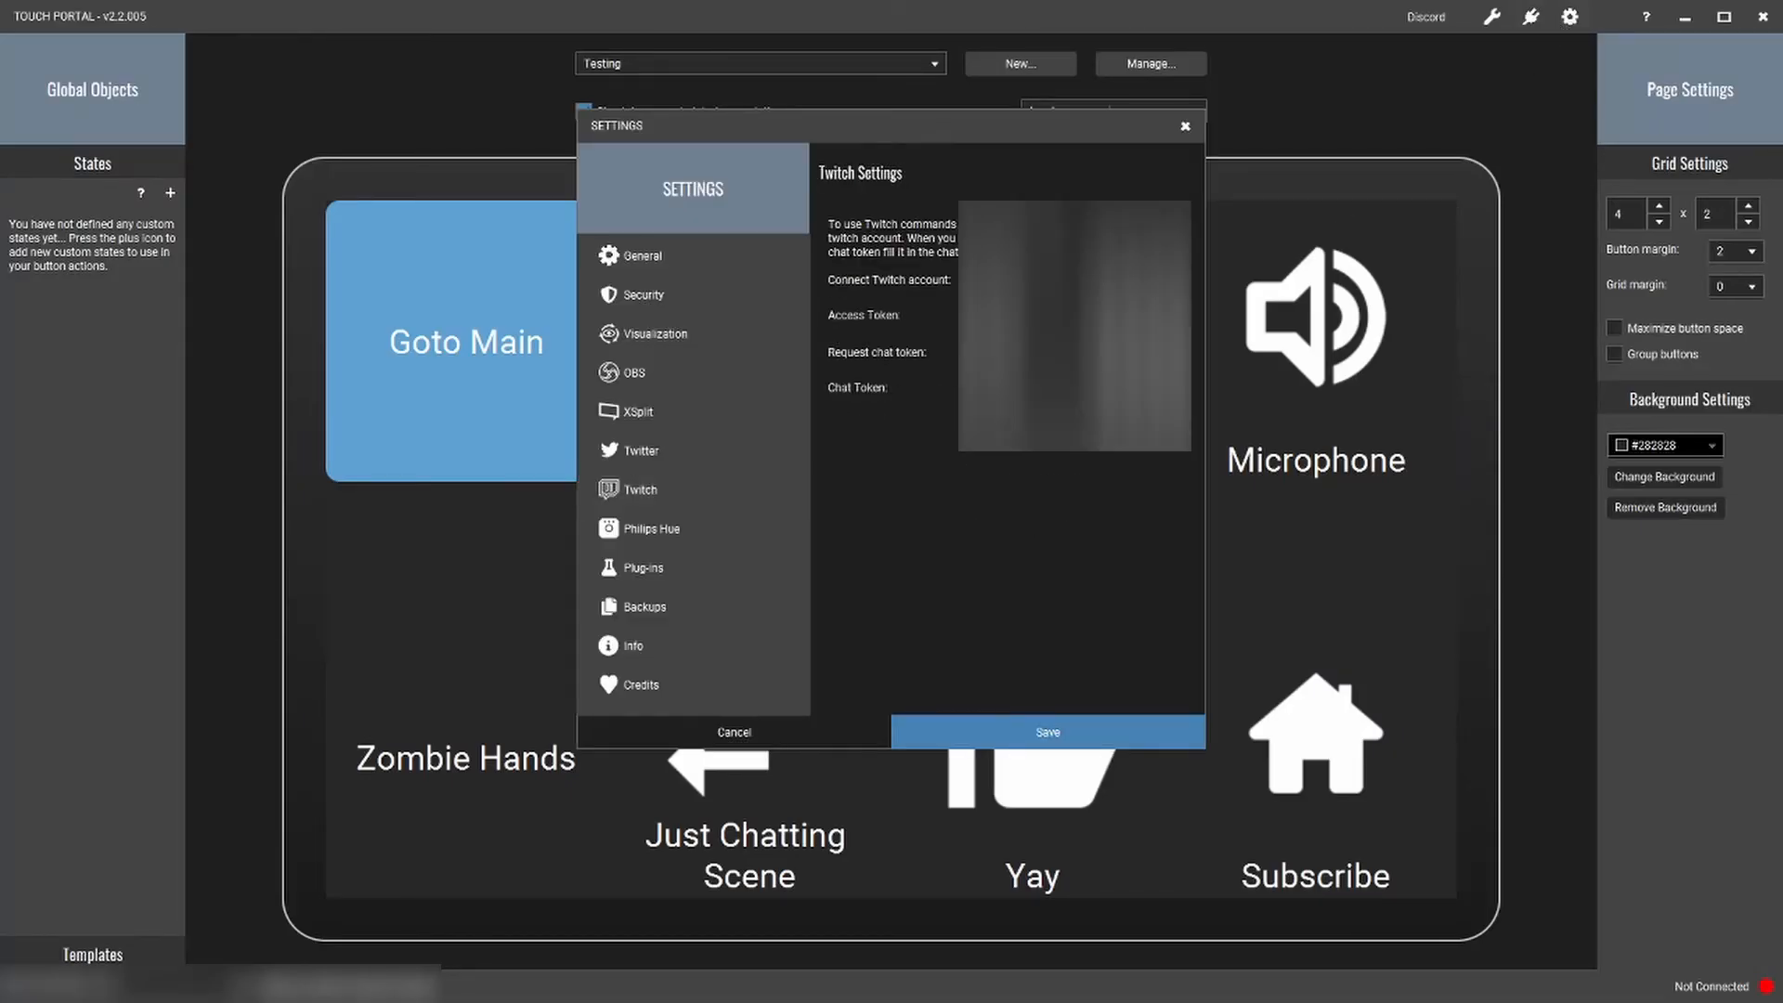